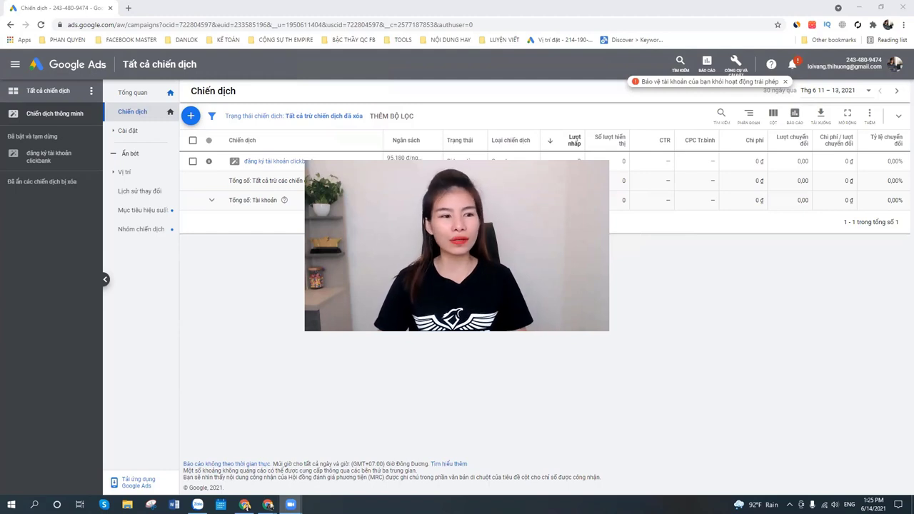
Start creating a new campaign and view the description of the Doanh số goal.
click(192, 117)
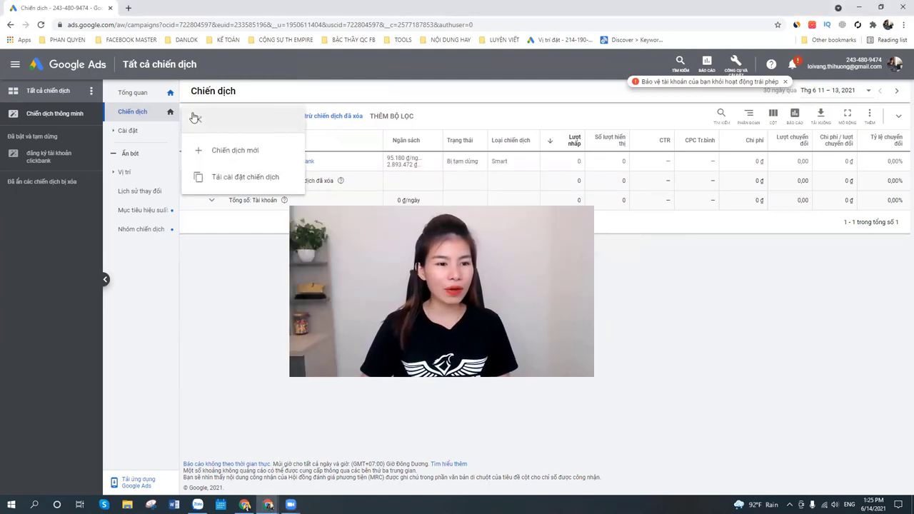
click(232, 158)
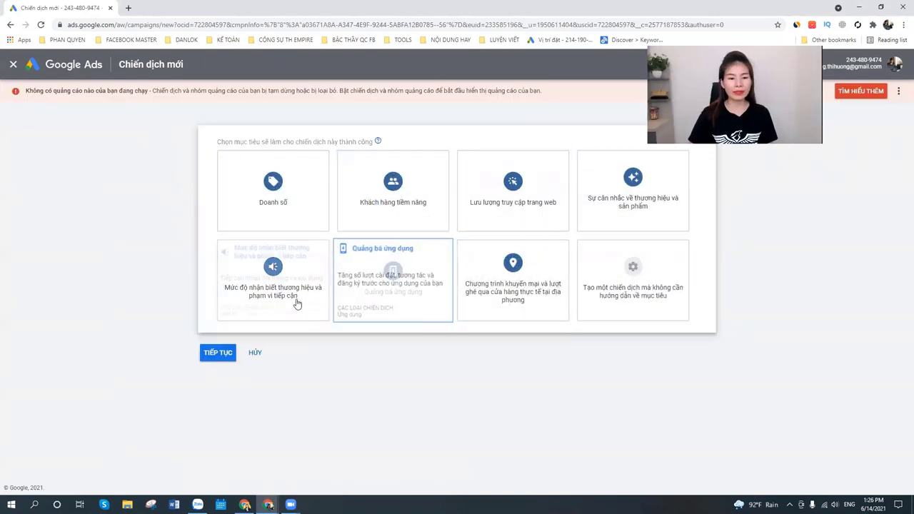
click(265, 219)
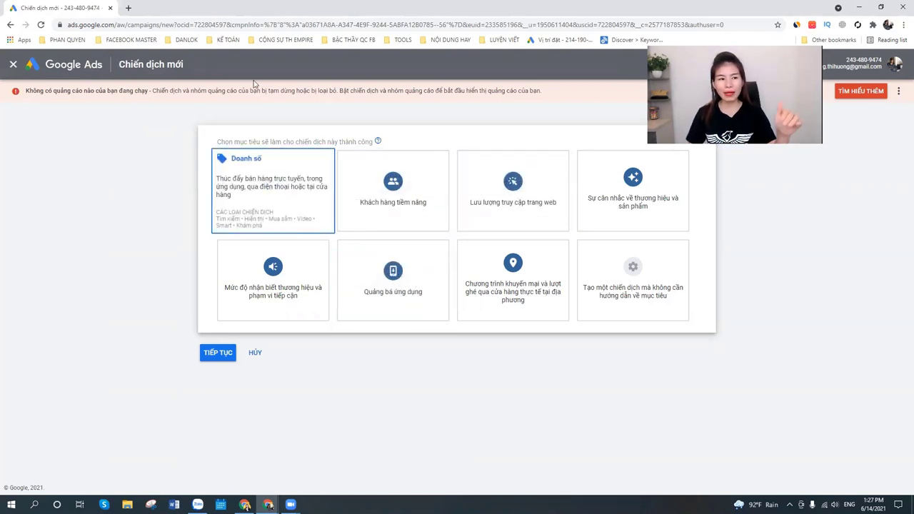
Search Google for "mua váy nữ" in a new browser tab and examine the text and shopping ads on the results page.
click(126, 7)
text(mua )
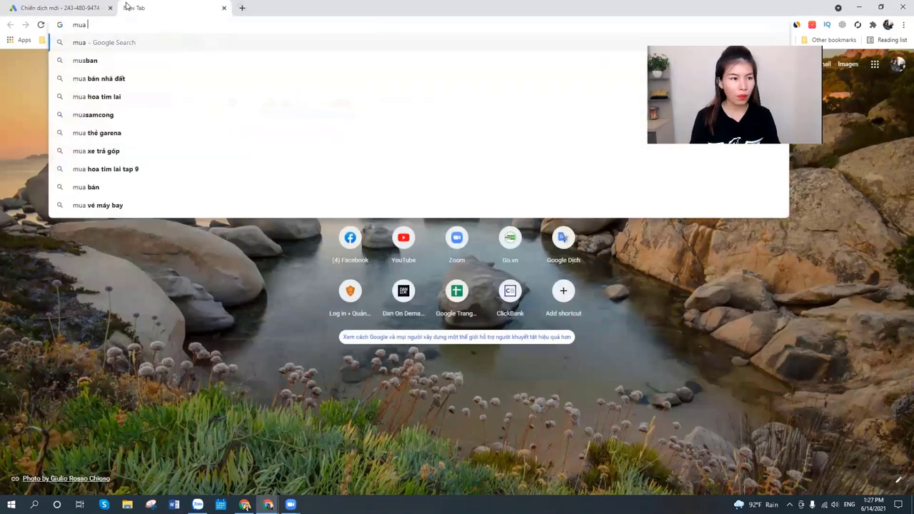
text(dd)
key(BackSpace)
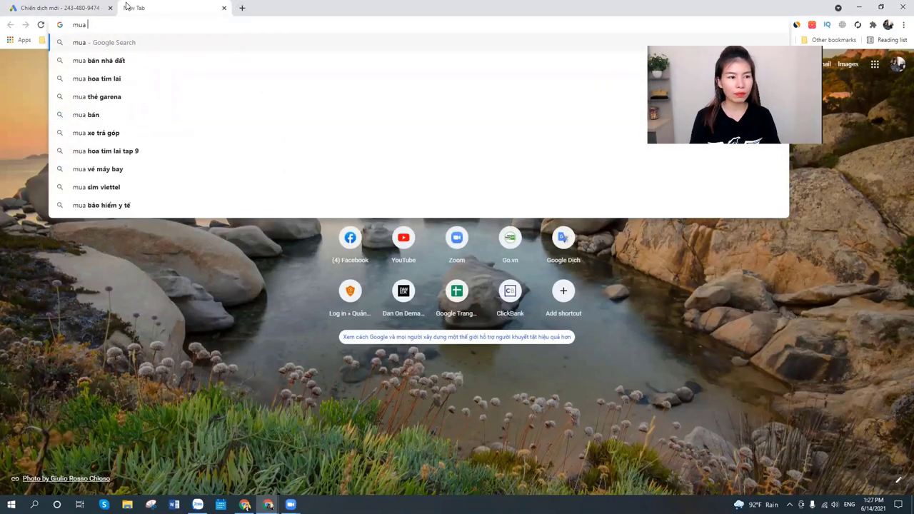
text(váy nữ)
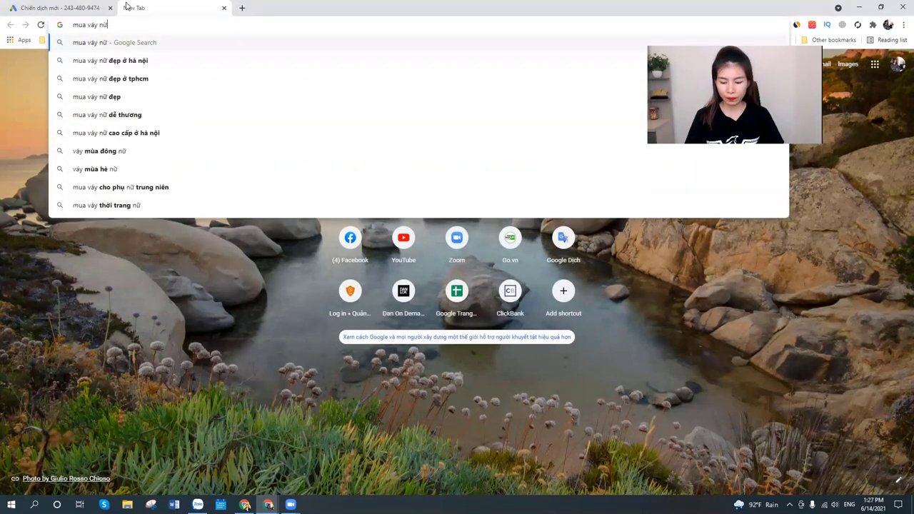
key(Return)
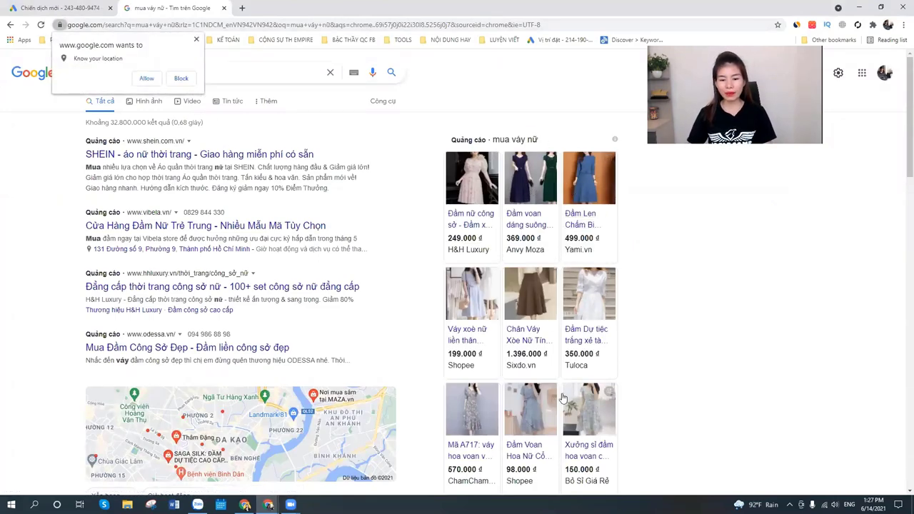
scroll(493, 249, down, 2)
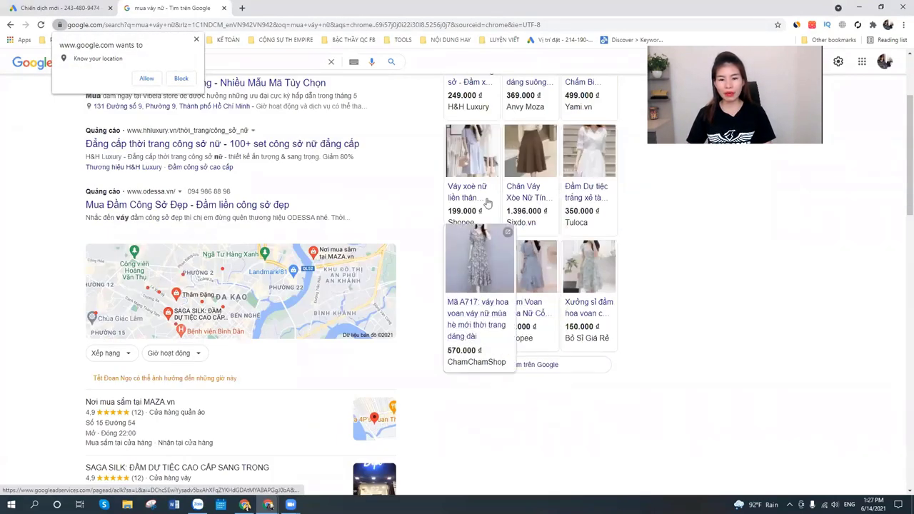
scroll(498, 189, up, 2)
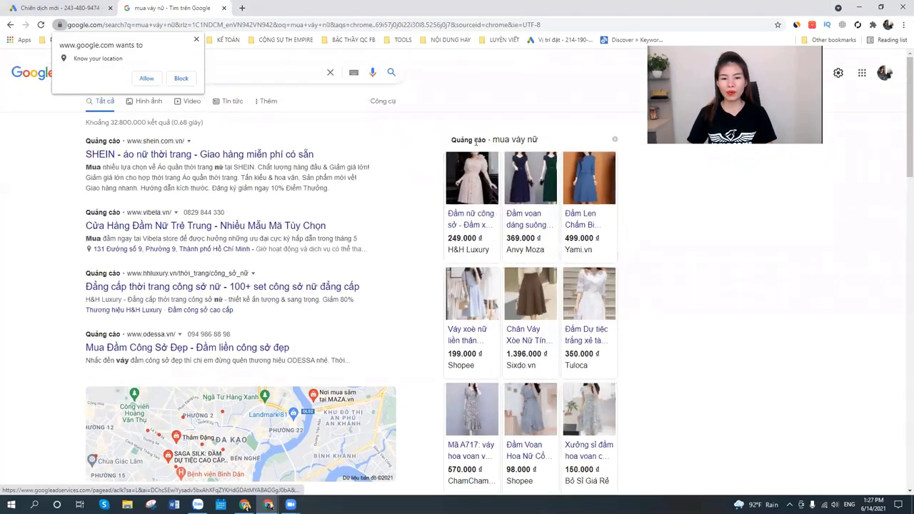
scroll(557, 285, down, 2)
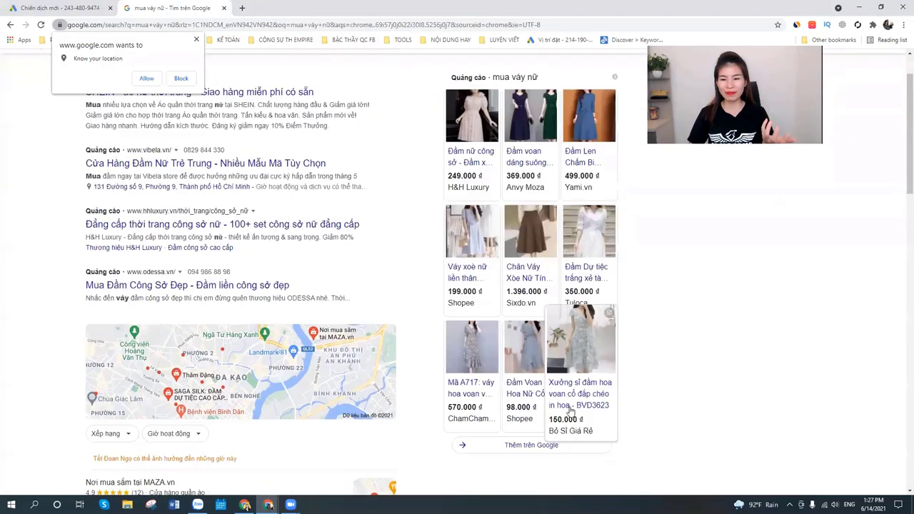
Return to the new Google Ads campaign and select Lưu lượng truy cập trang web as its goal.
click(60, 6)
mouse_move(381, 292)
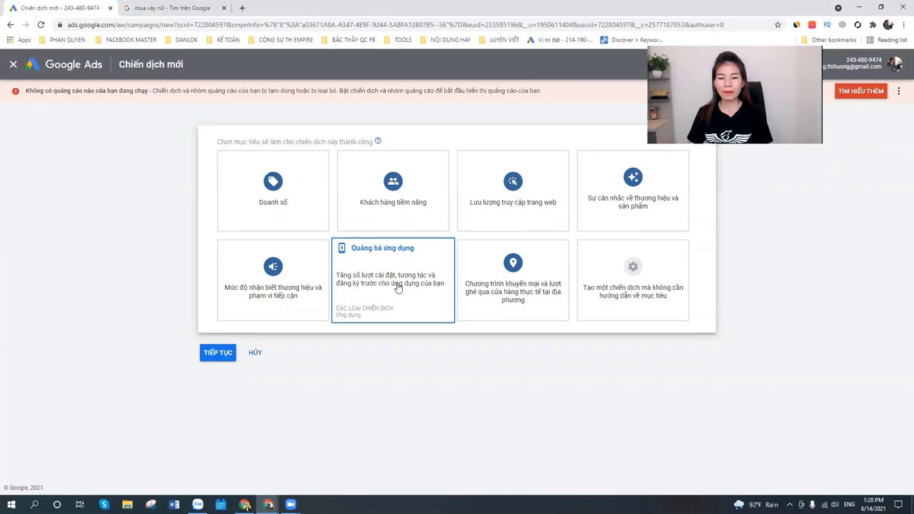
mouse_move(643, 292)
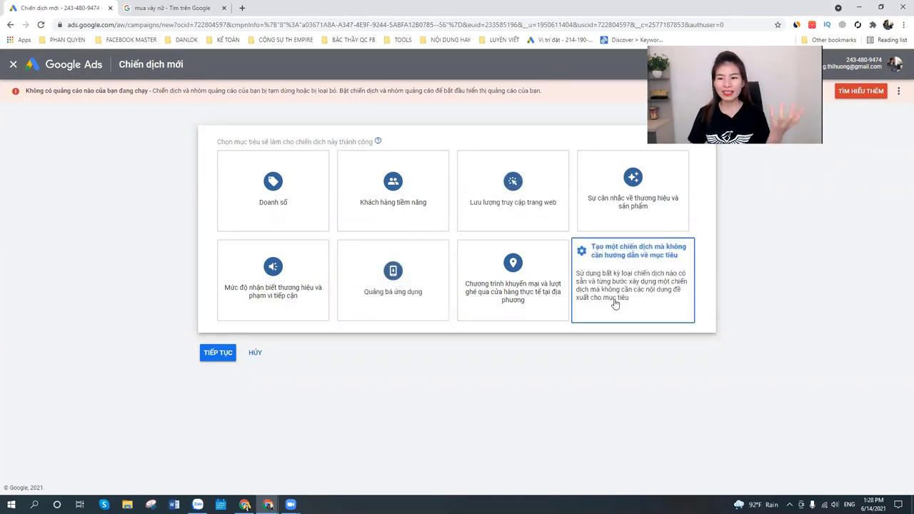
mouse_move(511, 179)
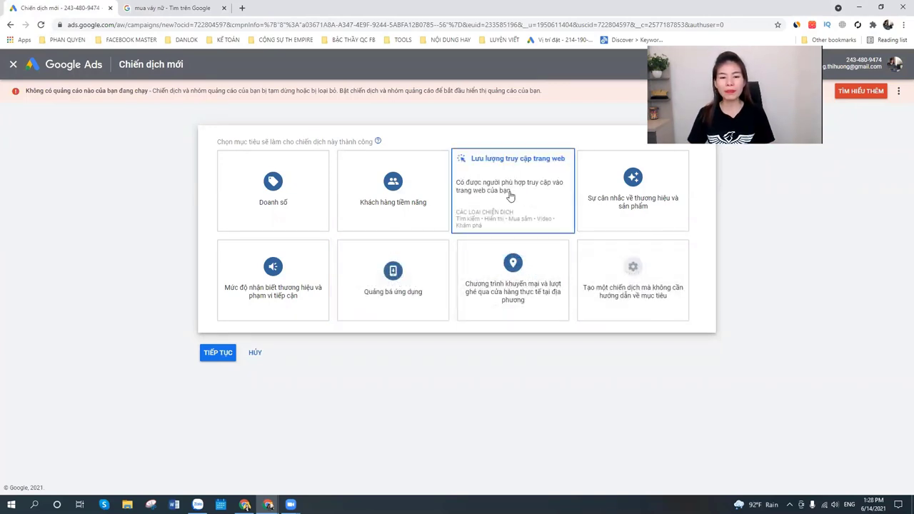
click(519, 182)
scroll(518, 179, down, 2)
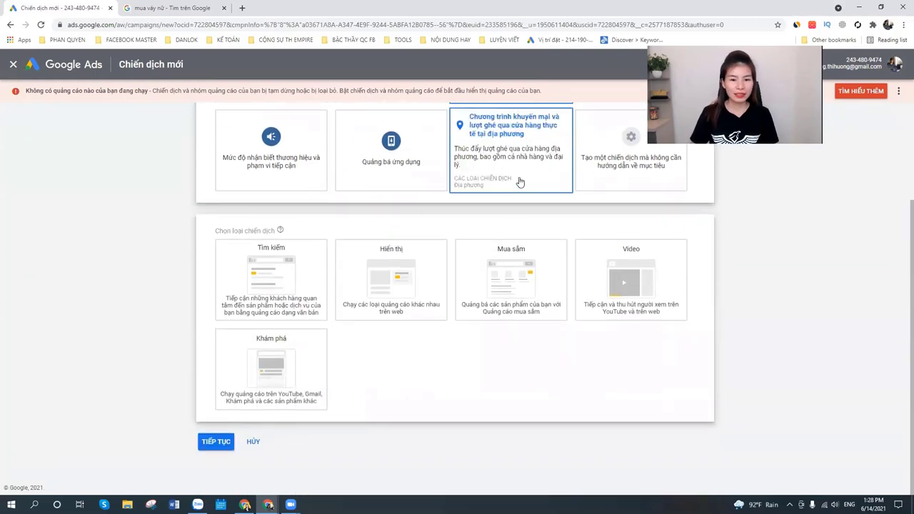
scroll(541, 250, up, 1)
scroll(643, 328, down, 1)
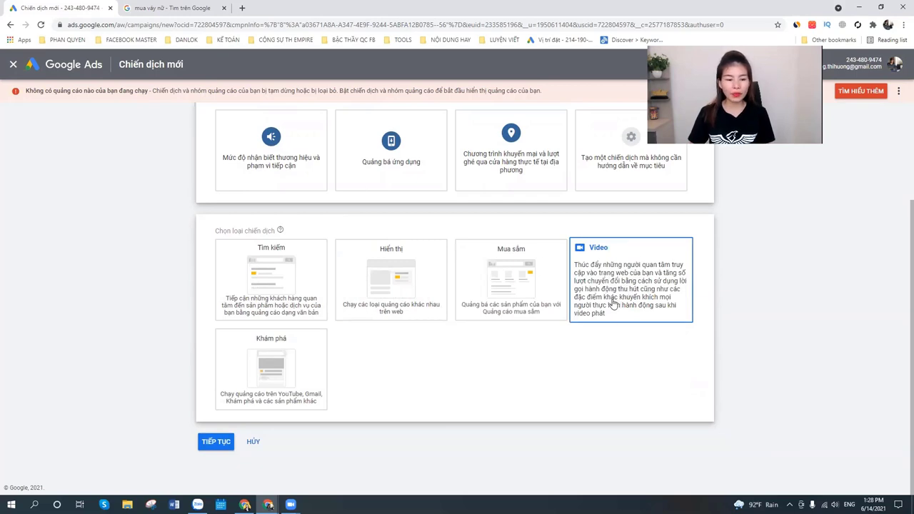
Dismiss the location request on the "mua váy nữ" results, review the text ads, and return to the Hiển thị campaign type in Google Ads.
click(171, 8)
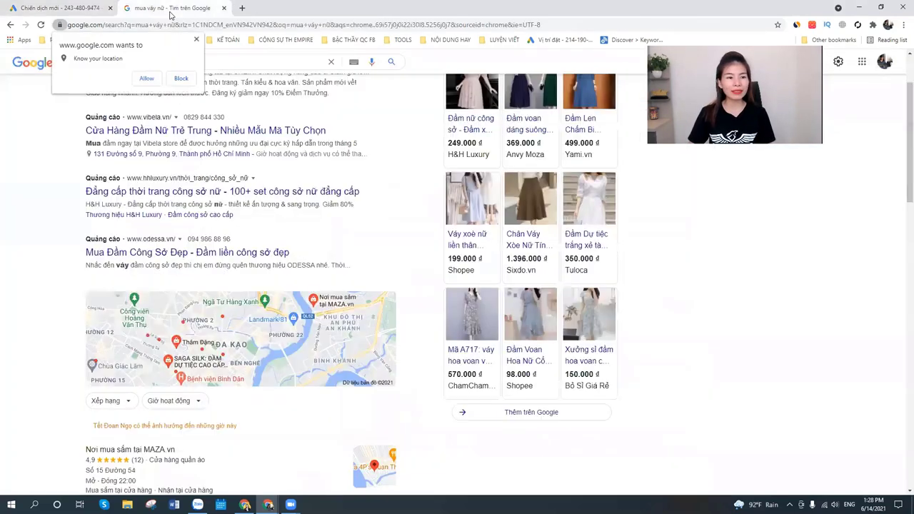
click(196, 39)
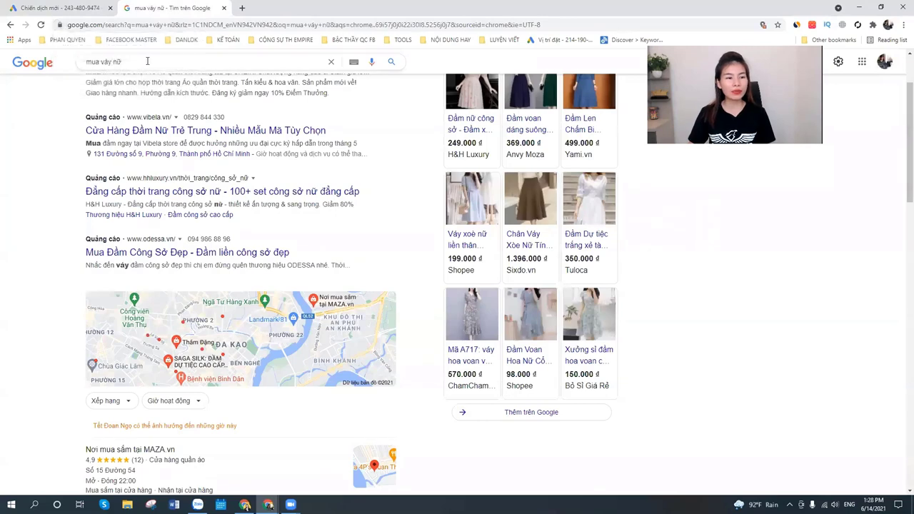
scroll(221, 249, up, 2)
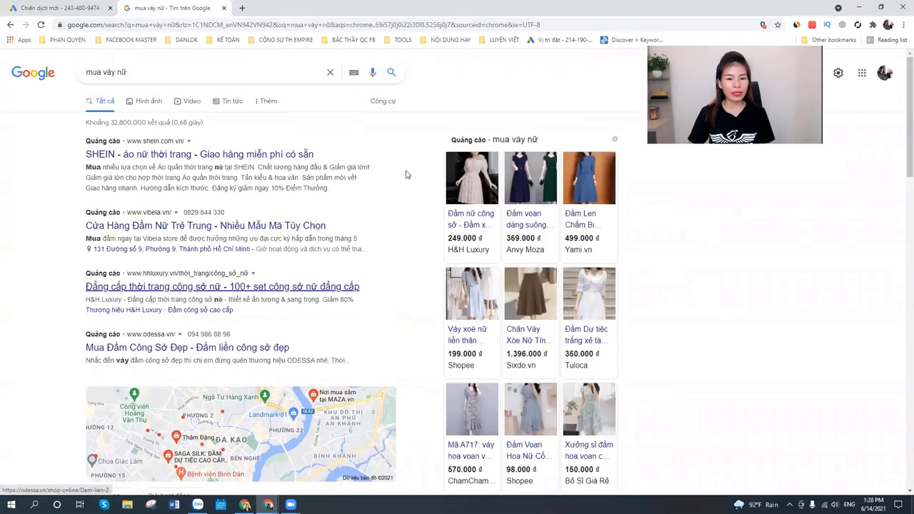
click(61, 8)
click(400, 268)
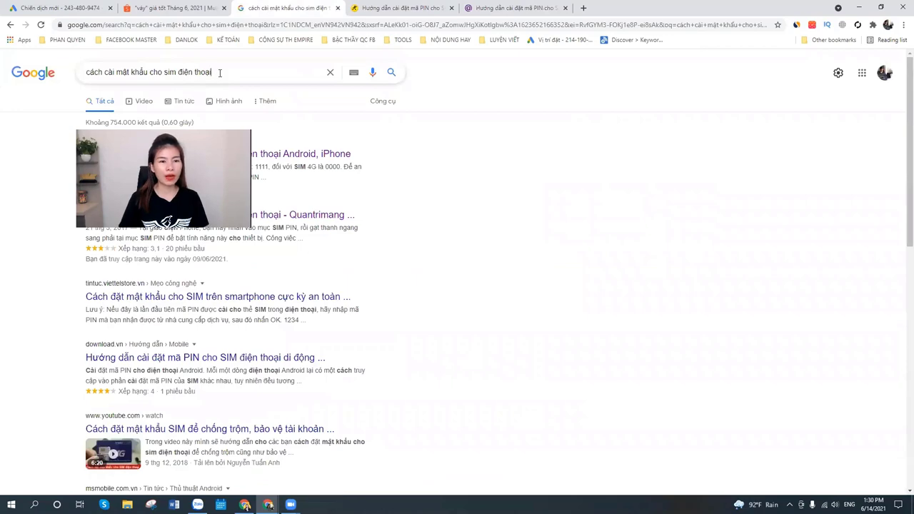
Close the pop-up ad on the Quantrimang article about SIM PIN codes and examine the display ads placed around its content.
click(220, 72)
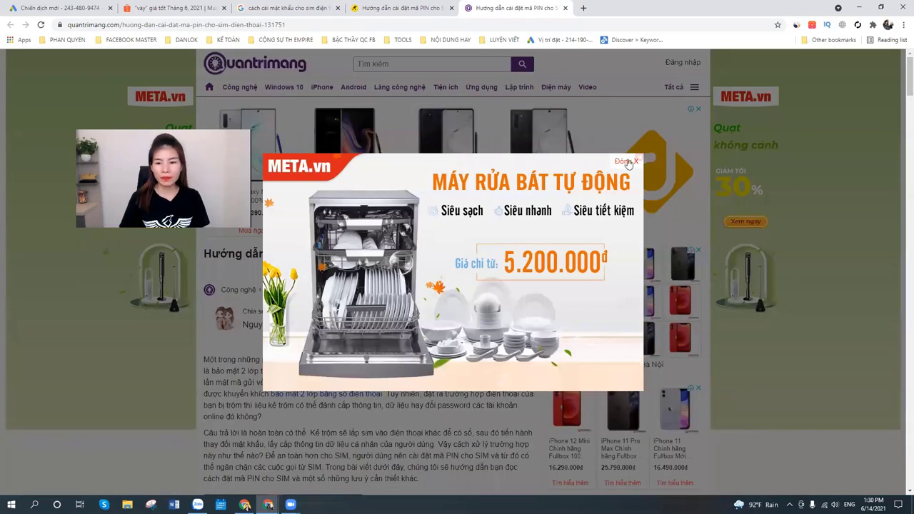
click(628, 164)
scroll(669, 319, down, 2)
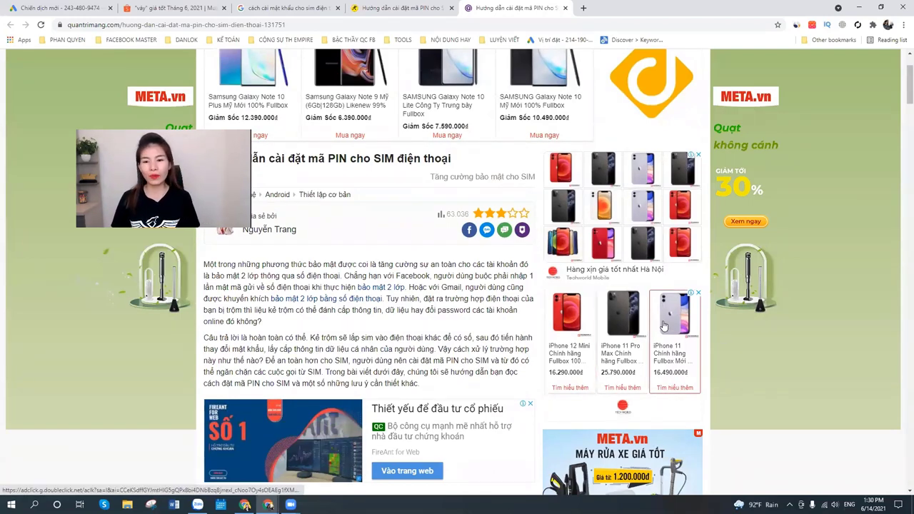
scroll(464, 389, down, 3)
scroll(536, 250, up, 2)
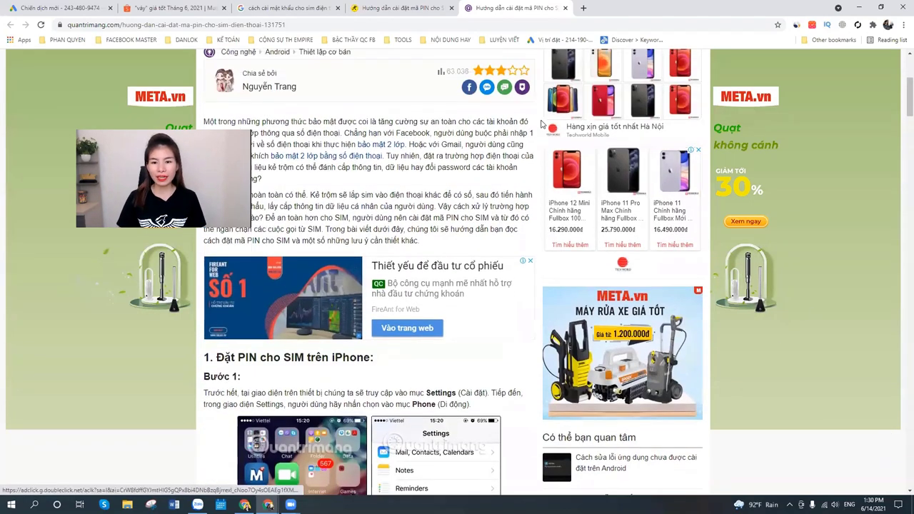
scroll(609, 116, down, 1)
scroll(609, 117, down, 2)
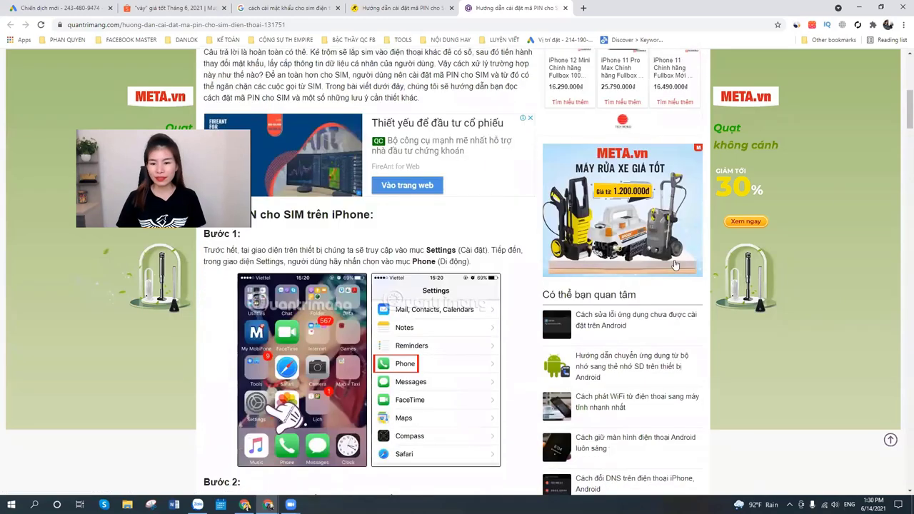
scroll(584, 175, up, 3)
scroll(575, 175, up, 2)
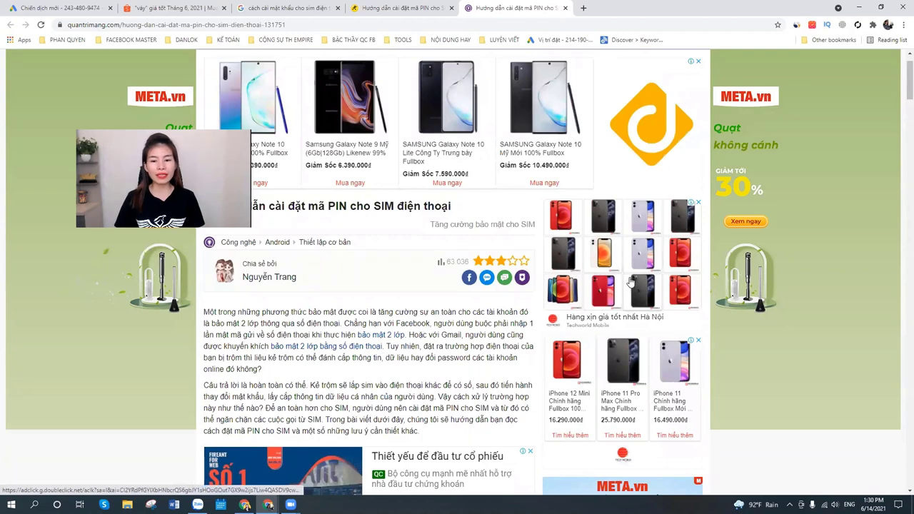
scroll(386, 191, up, 1)
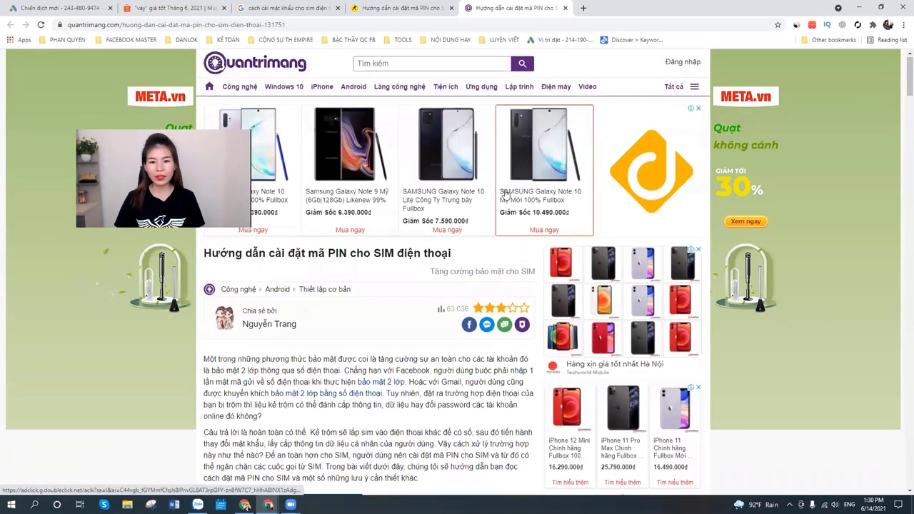
scroll(268, 203, down, 3)
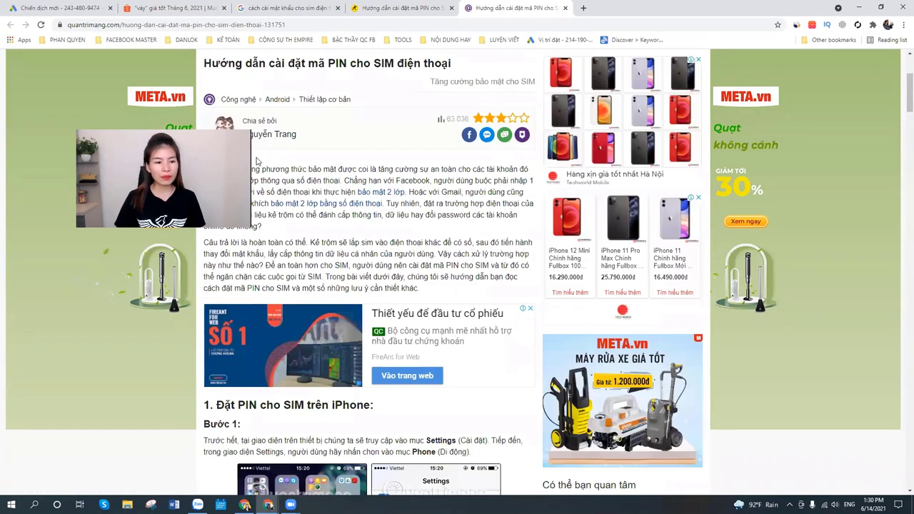
scroll(257, 160, down, 1)
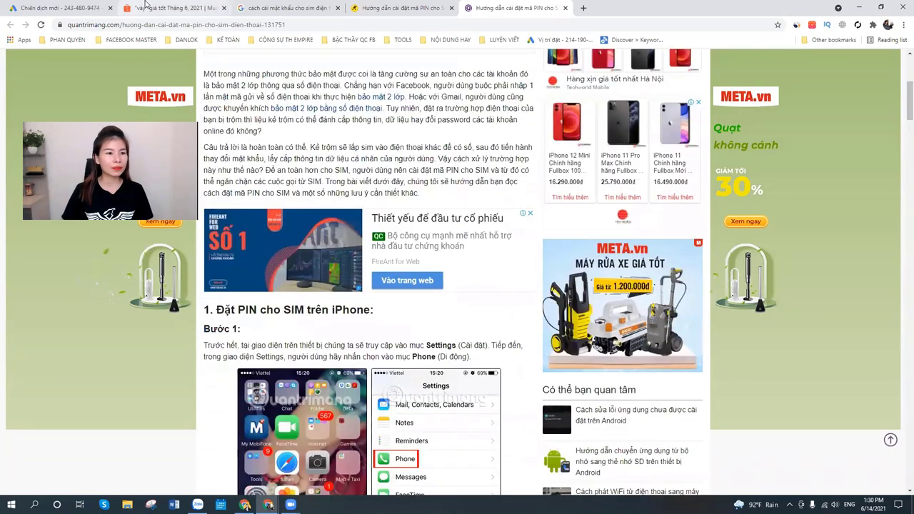
Return to Google Ads and review the Mua sắm and Video campaign types, checking the SIM password search results in between.
click(64, 8)
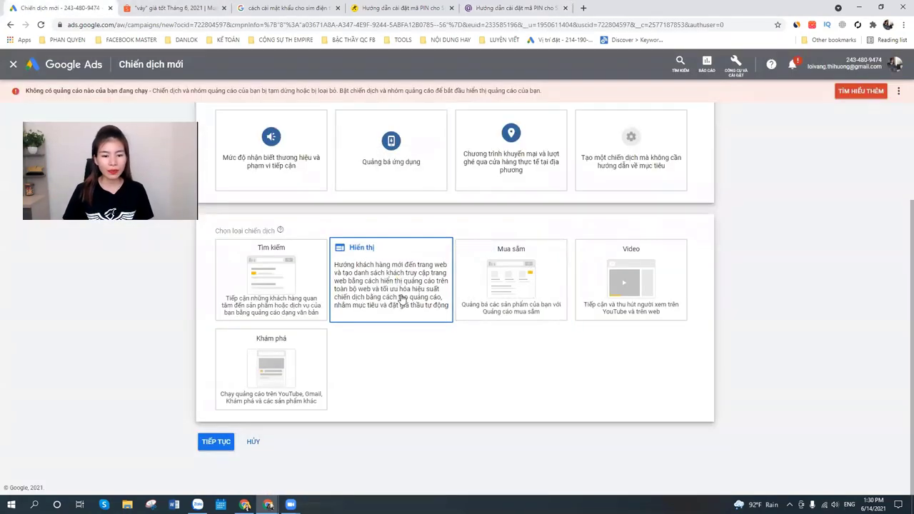
click(534, 285)
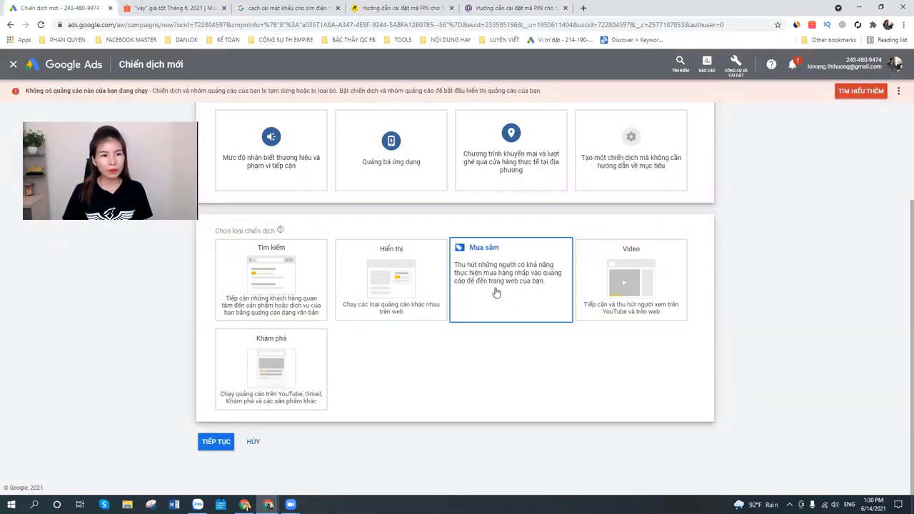
click(270, 6)
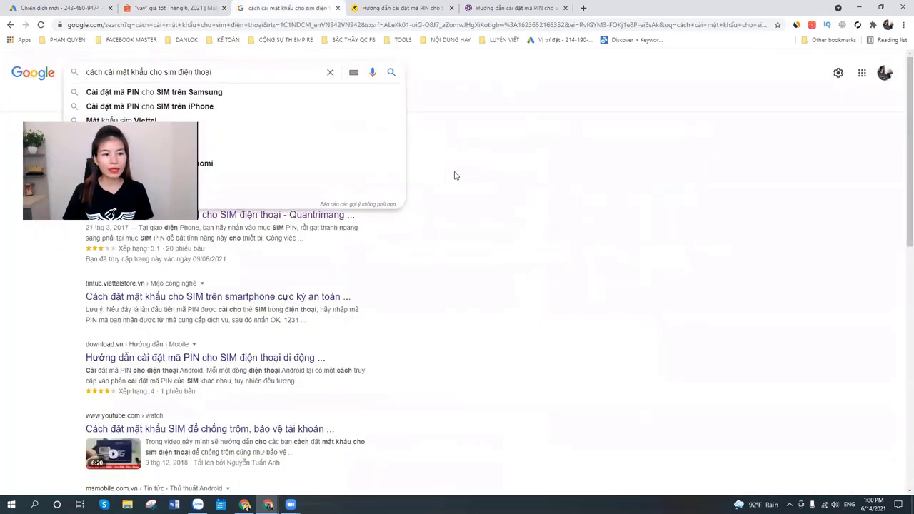
click(57, 7)
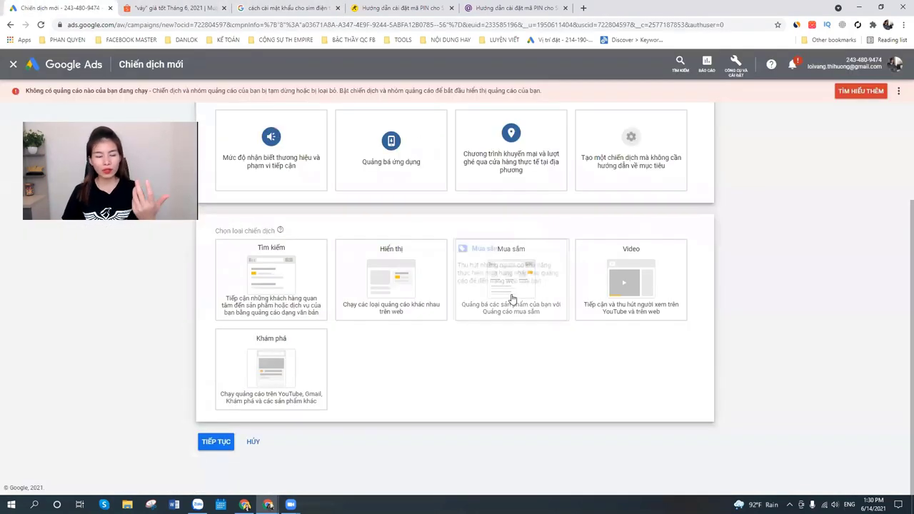
mouse_move(643, 284)
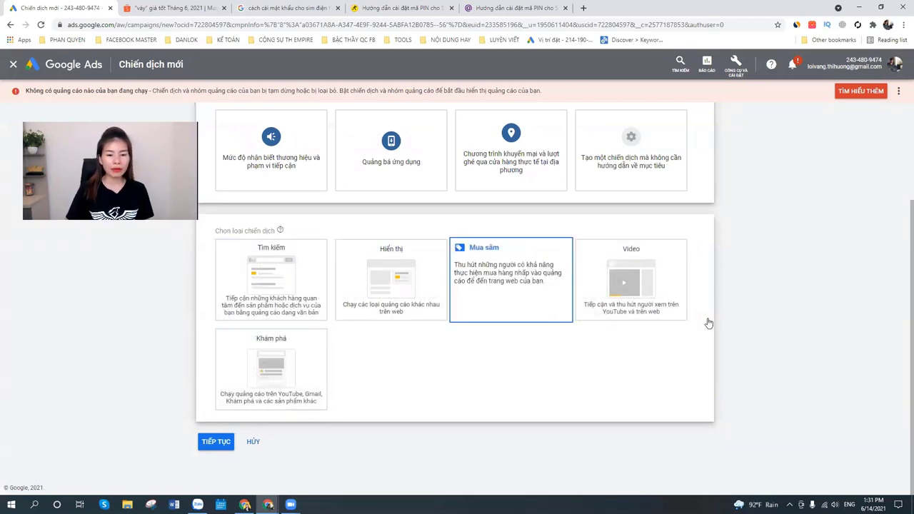
Choose Tìm kiếm as the campaign type, continue to the campaign settings, and exit the guide about automatically saved drafts.
click(266, 285)
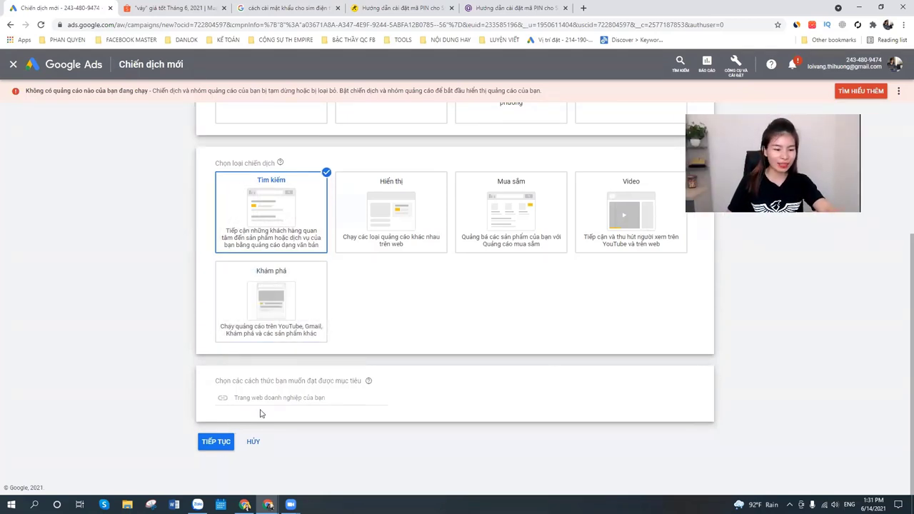
click(217, 441)
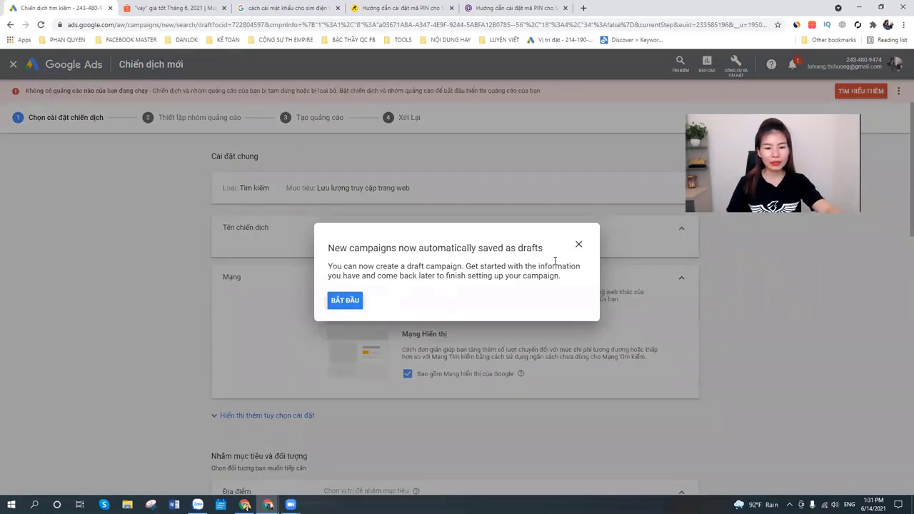
click(579, 245)
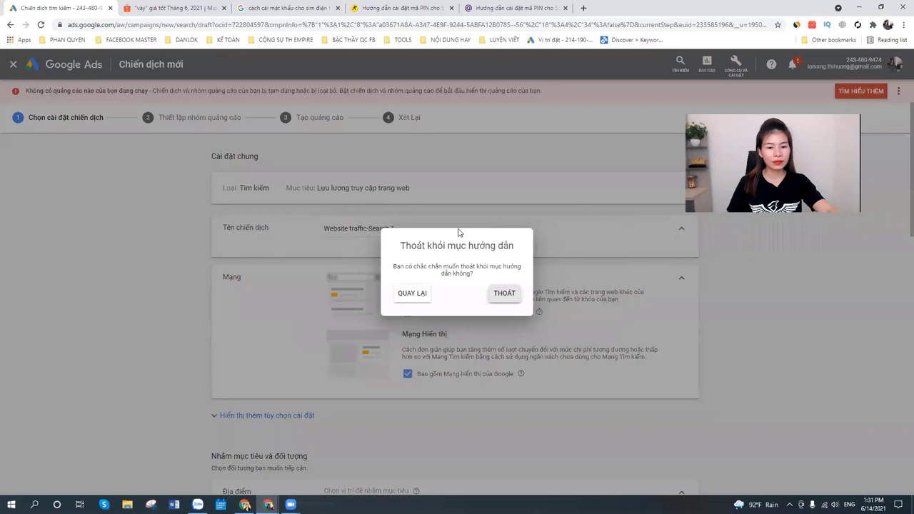
click(418, 298)
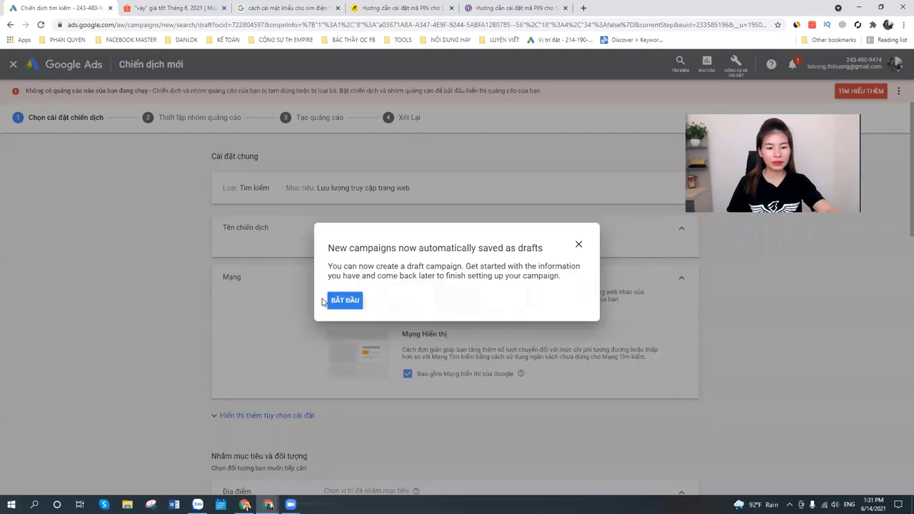
click(581, 249)
click(501, 293)
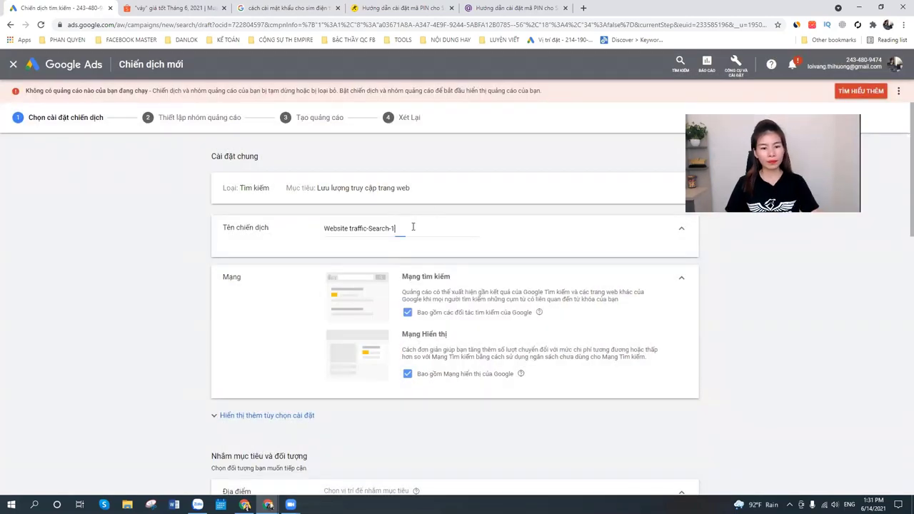
Rename the campaign as "Trang thành viên".
drag(413, 227, 215, 237)
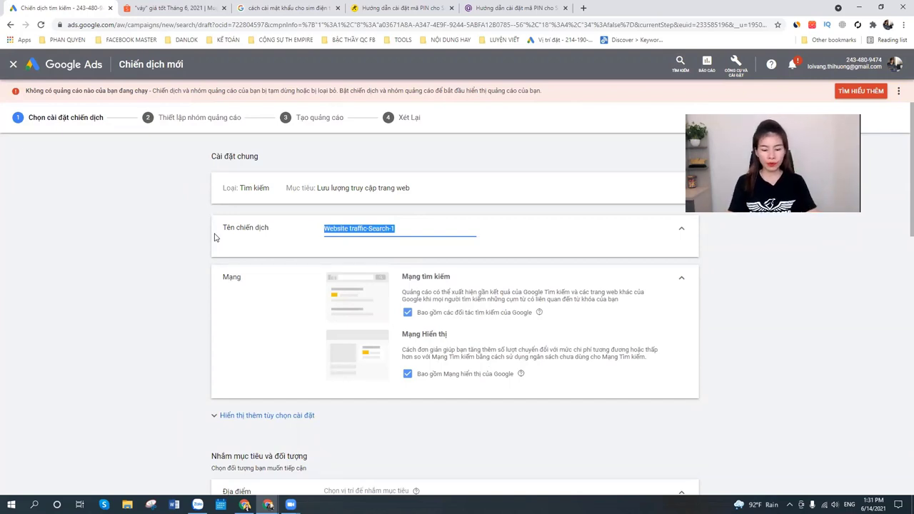
text(HUONG)
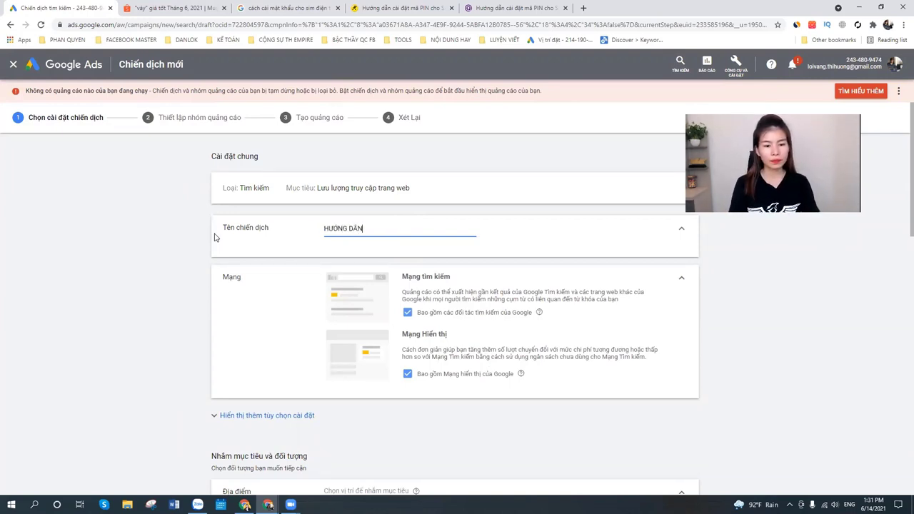
text( DẪ)
key(ctrl+a)
key(BackSpace)
text(T)
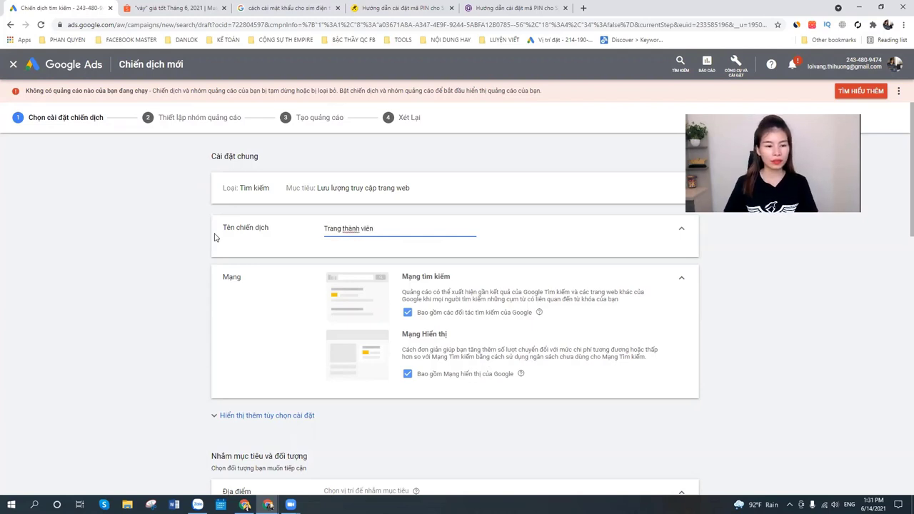
click(416, 434)
Set the target location to Việt Nam, and remove and re-add Tiếng Việt as the campaign language.
scroll(417, 434, down, 3)
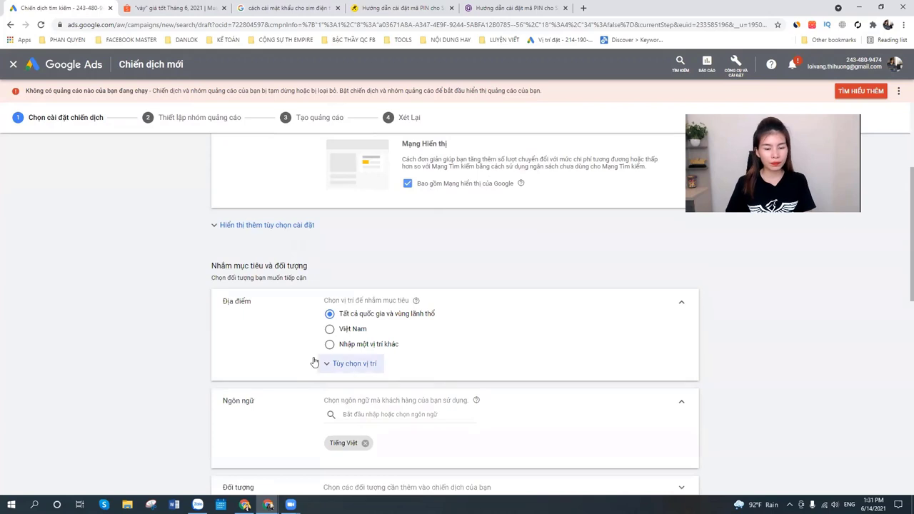
click(351, 330)
scroll(393, 355, down, 1)
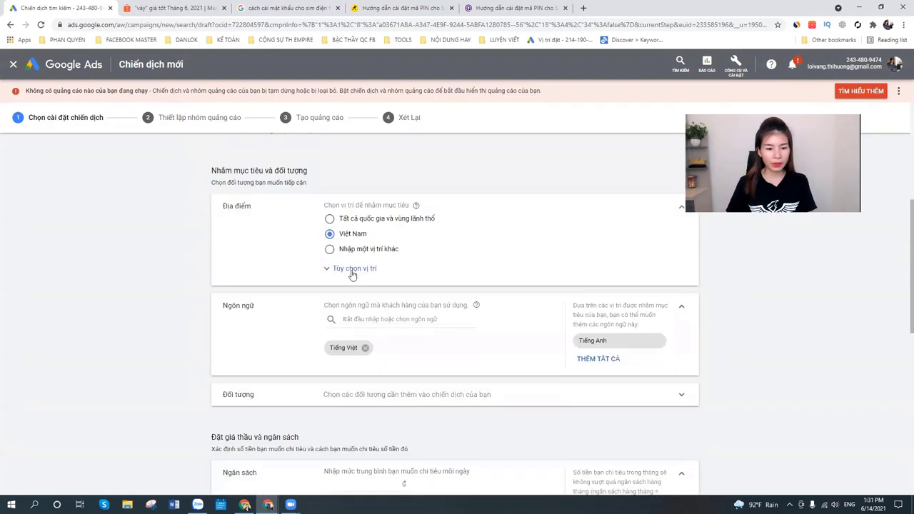
click(365, 348)
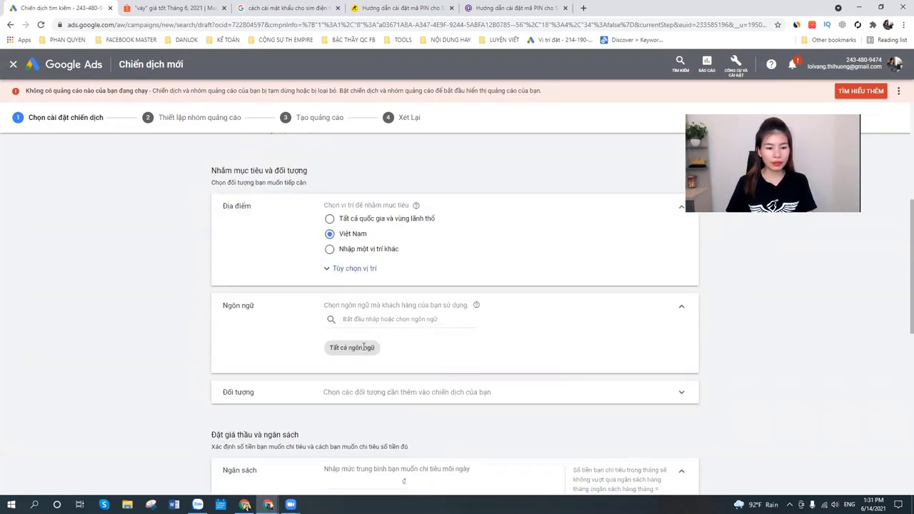
click(363, 323)
text(TIENG VIỆT)
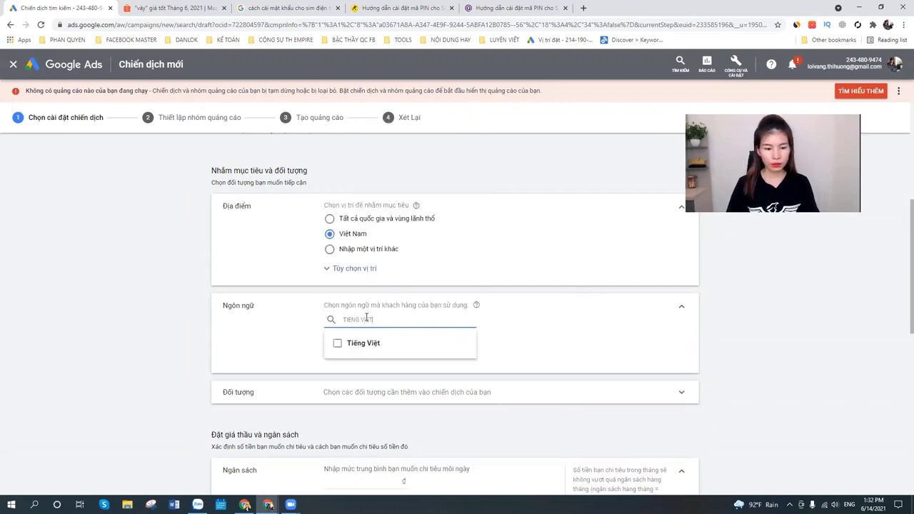
click(373, 344)
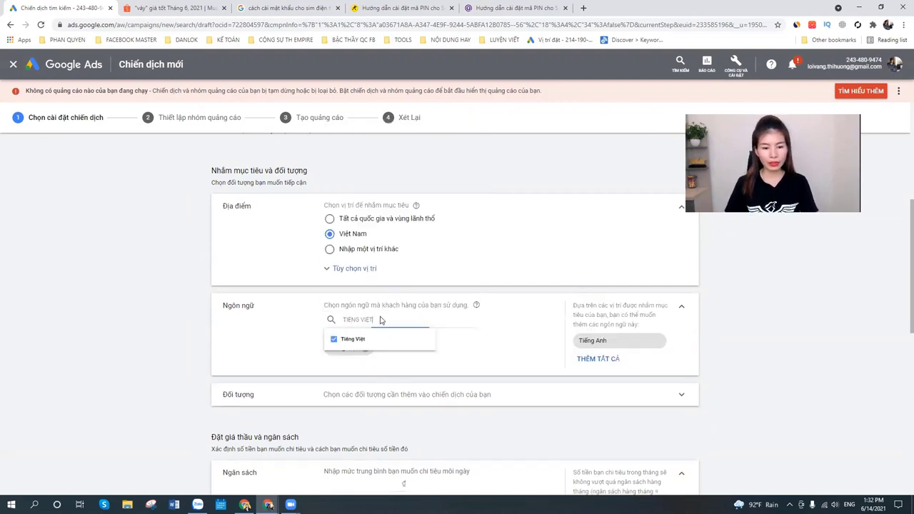
Add Tiếng Anh as a second campaign language alongside Tiếng Việt.
triple_click(350, 322)
key(BackSpace)
text(TIE)
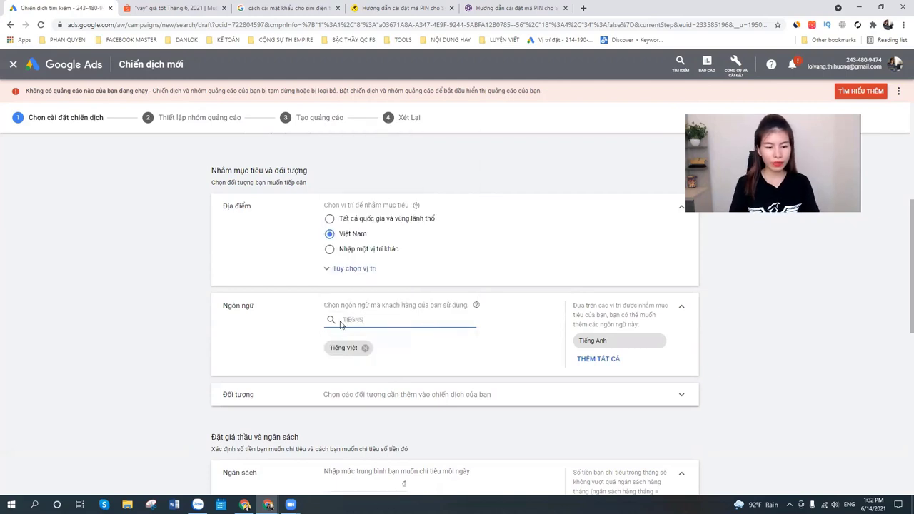
key(BackSpace)
key(BackSpace)
key(BackSpace)
text(Tiếng a)
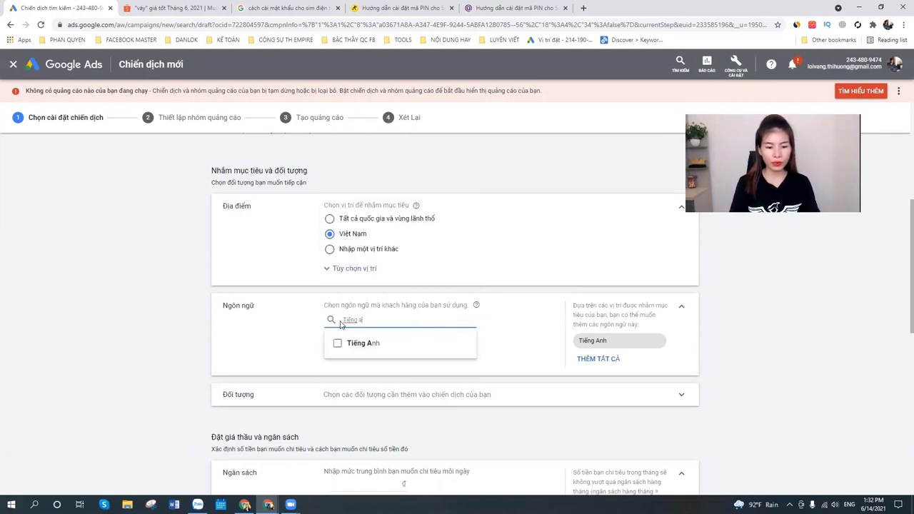
text(nh)
click(345, 345)
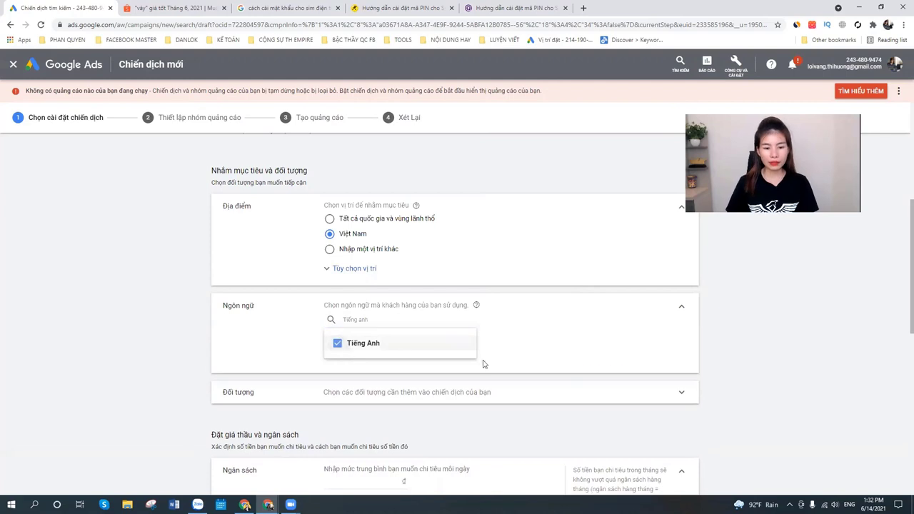
Switch the location setting to a custom location and target the city Hồ Chí Minh, Thành phố Hồ Chí Minh, Việt Nam.
click(362, 249)
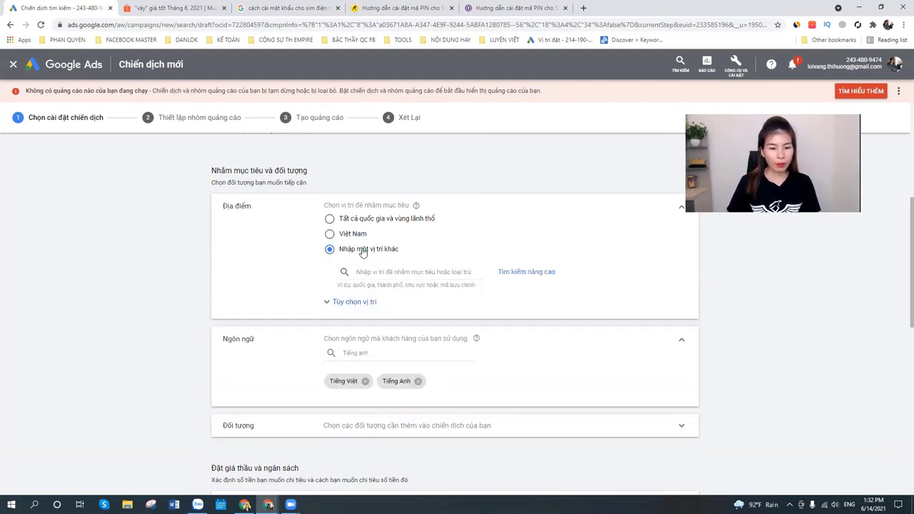
click(364, 272)
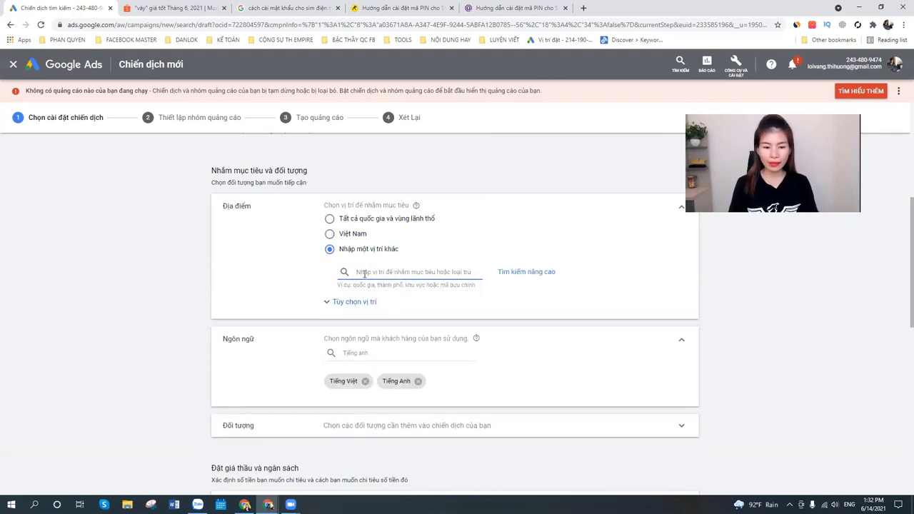
text(hồ)
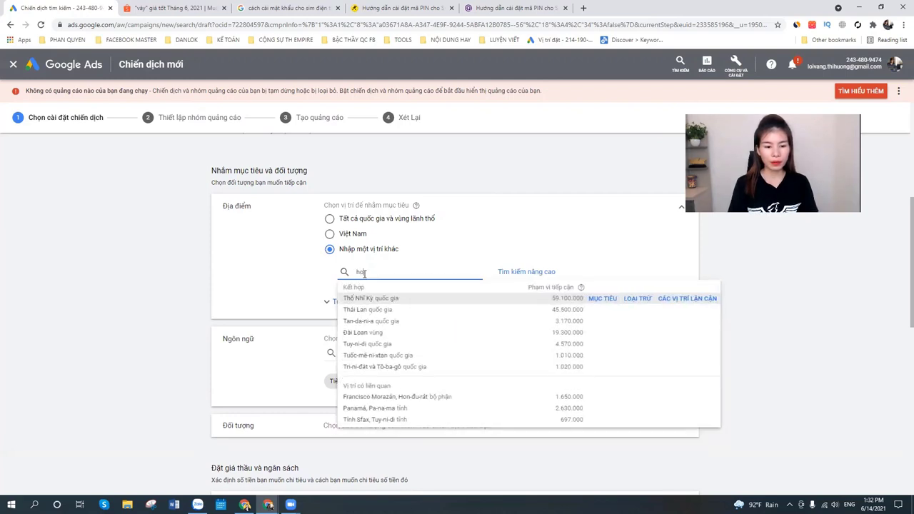
text( chí minh)
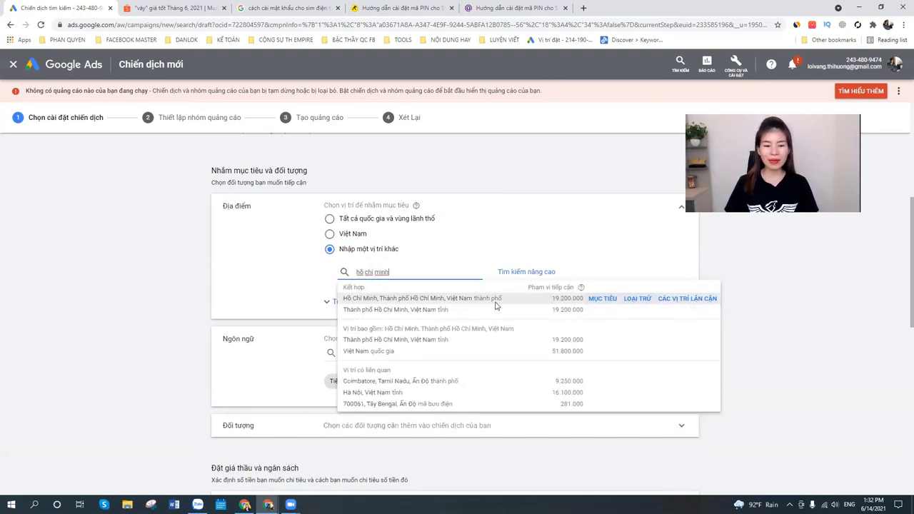
click(598, 300)
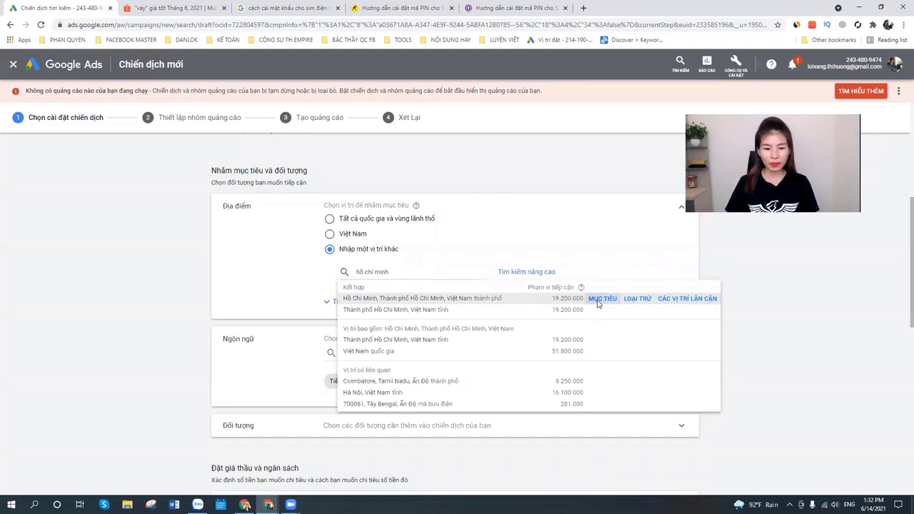
Expand the Đối tượng section, review its audience suggestions and targeting settings, and collapse it without selecting an audience.
scroll(795, 347, down, 5)
scroll(304, 284, up, 1)
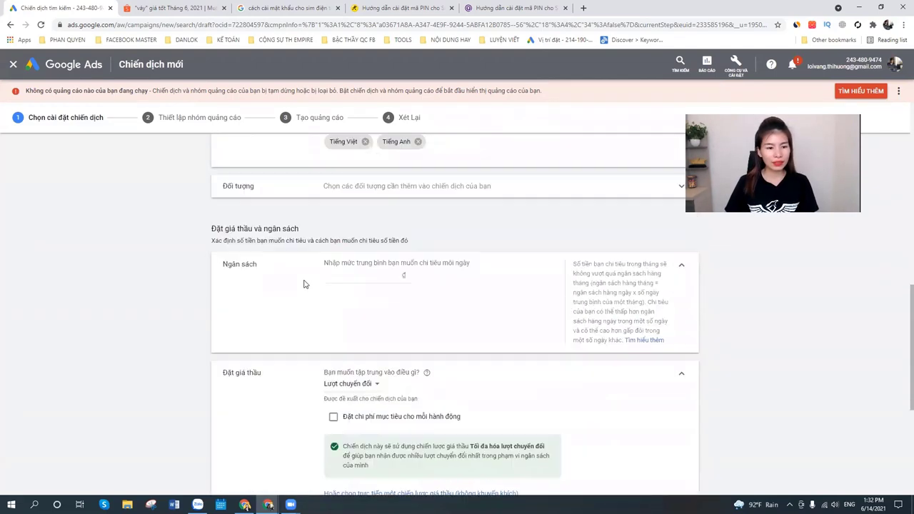
click(396, 189)
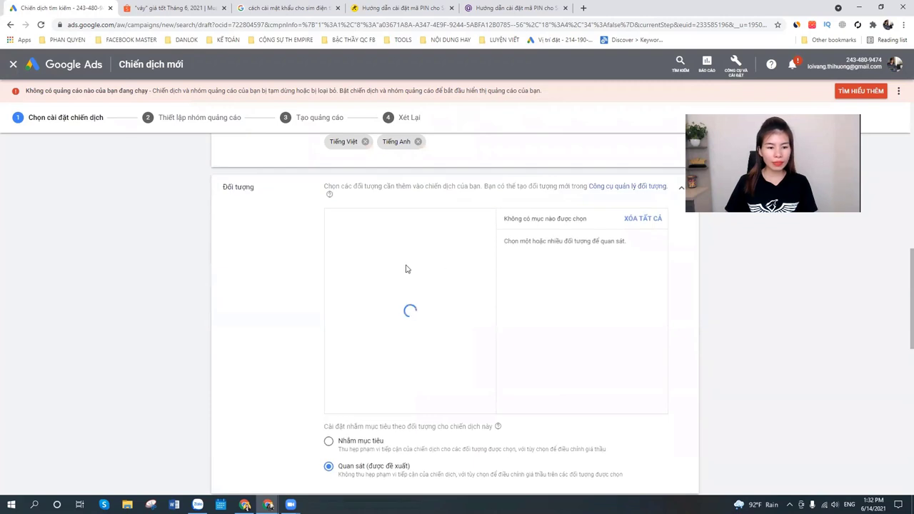
scroll(412, 255, down, 1)
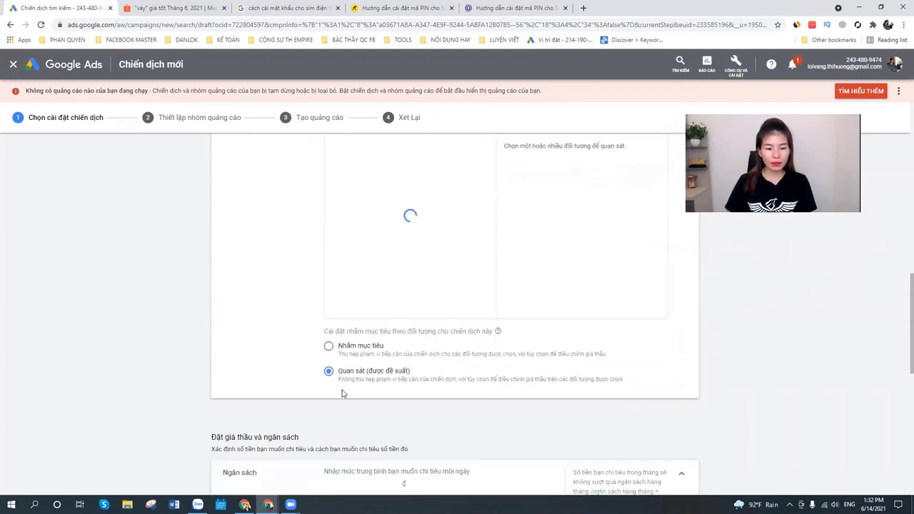
scroll(341, 394, down, 1)
scroll(371, 316, up, 3)
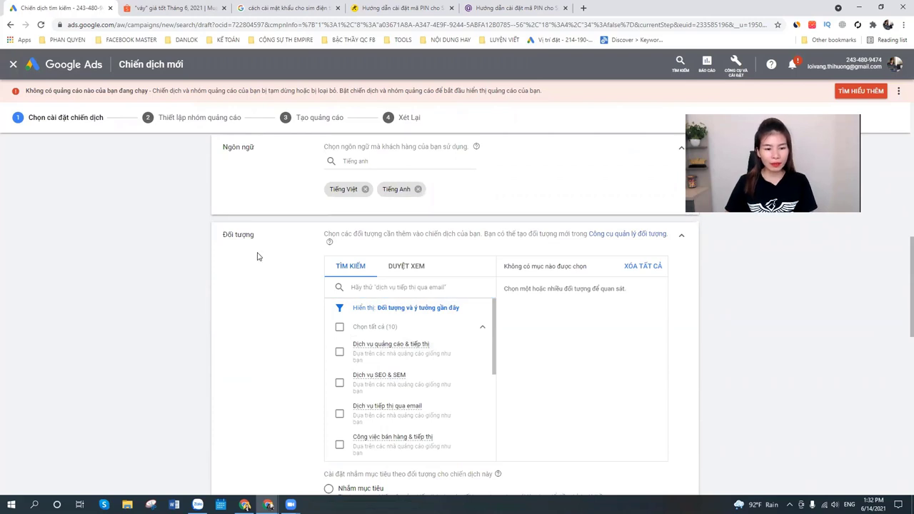
click(676, 240)
Set the campaign's average daily budget to 200.000 ₫.
scroll(305, 351, down, 1)
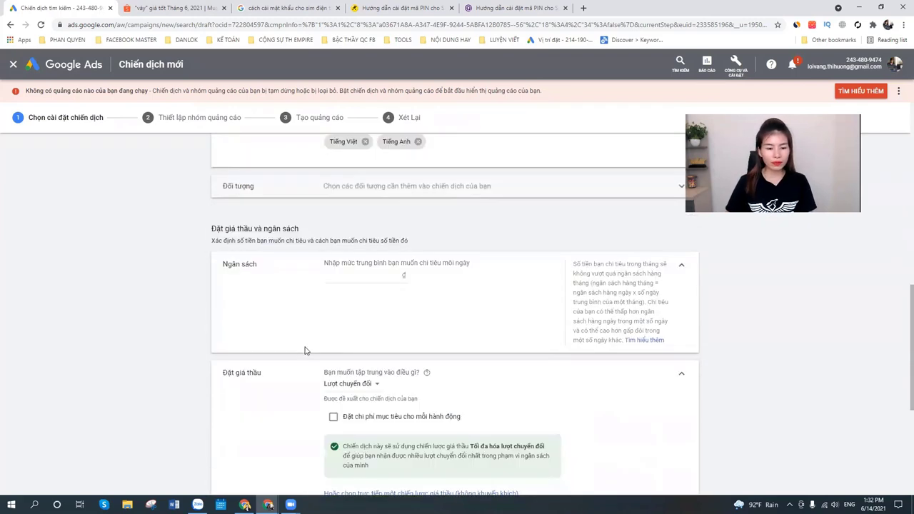
click(354, 278)
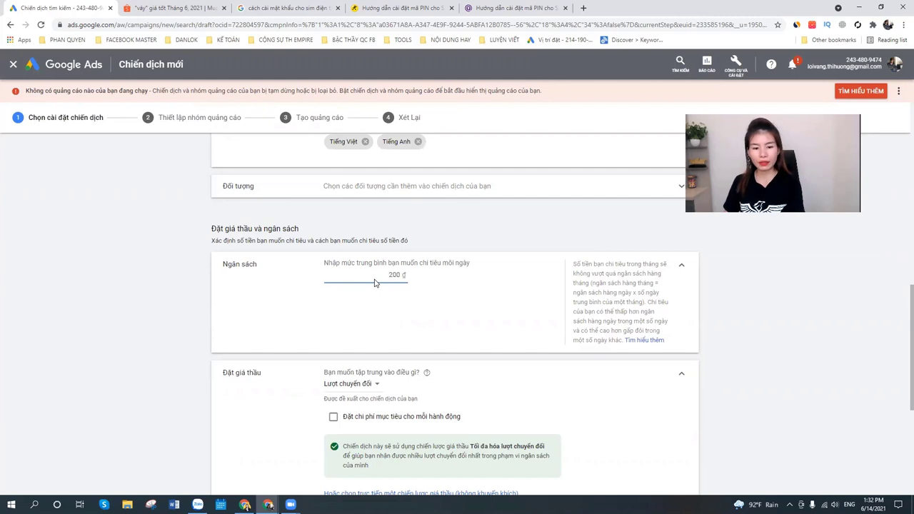
click(298, 333)
scroll(428, 335, down, 2)
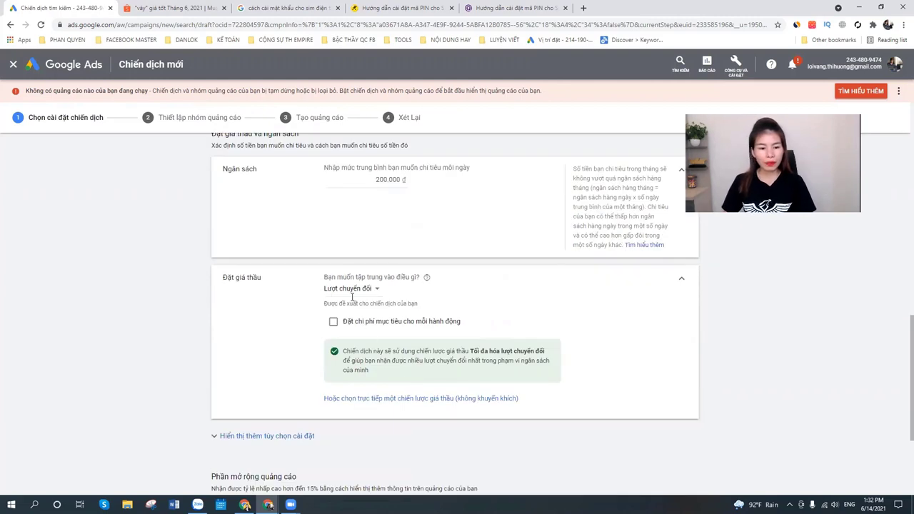
Focus bidding on Lượt nhấp and enable a maximum CPC bid limit of 2.000 ₫.
click(356, 292)
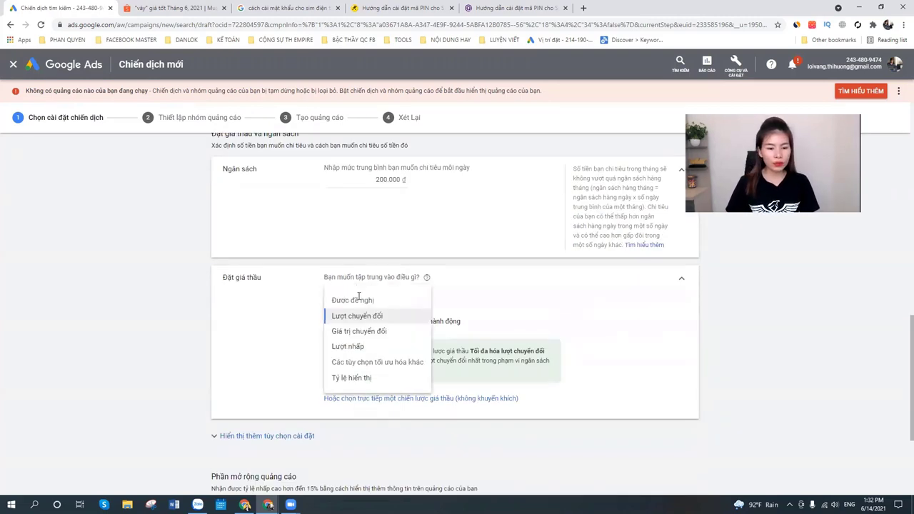
click(347, 346)
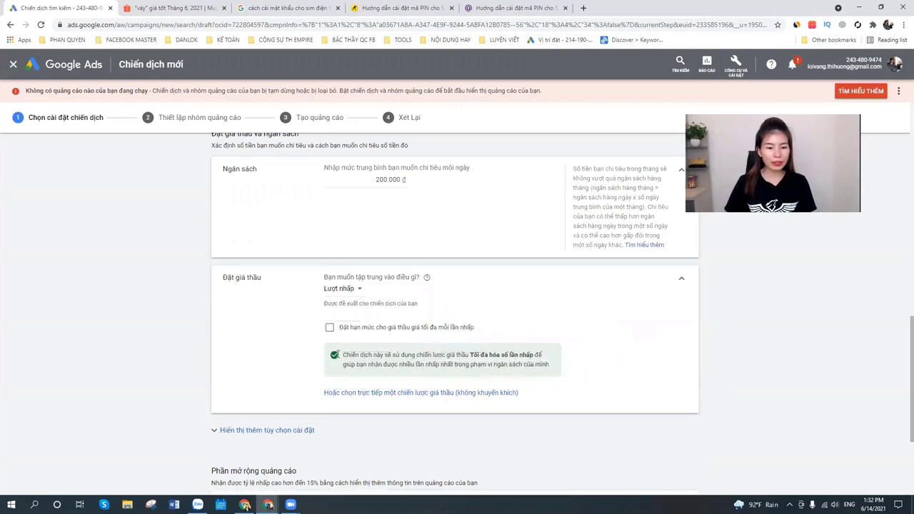
click(329, 327)
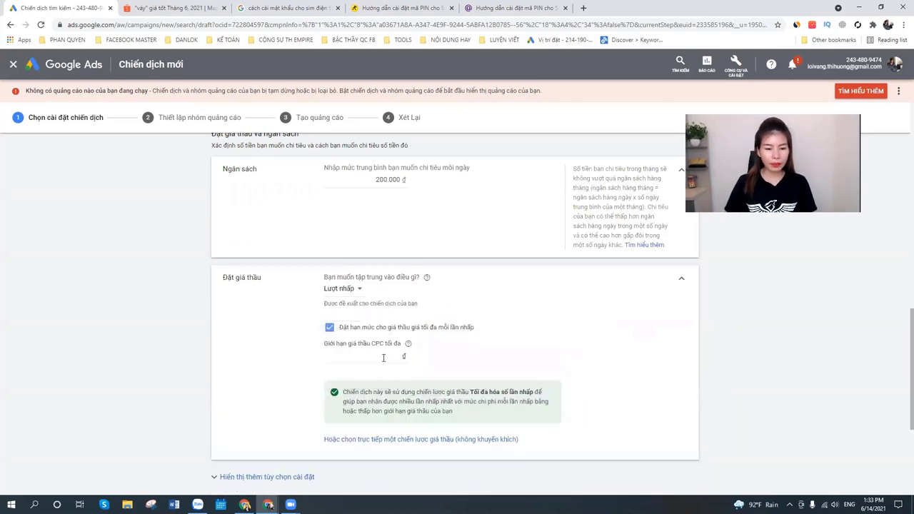
click(384, 357)
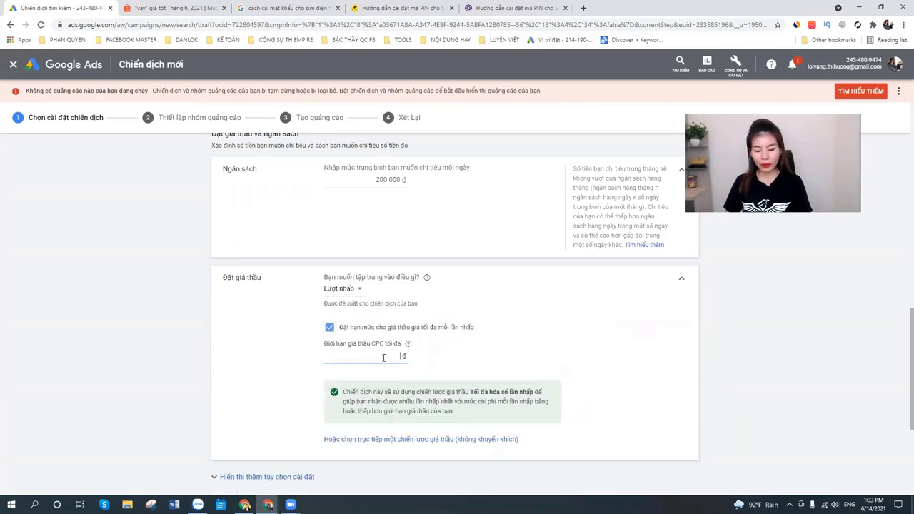
text(2.000)
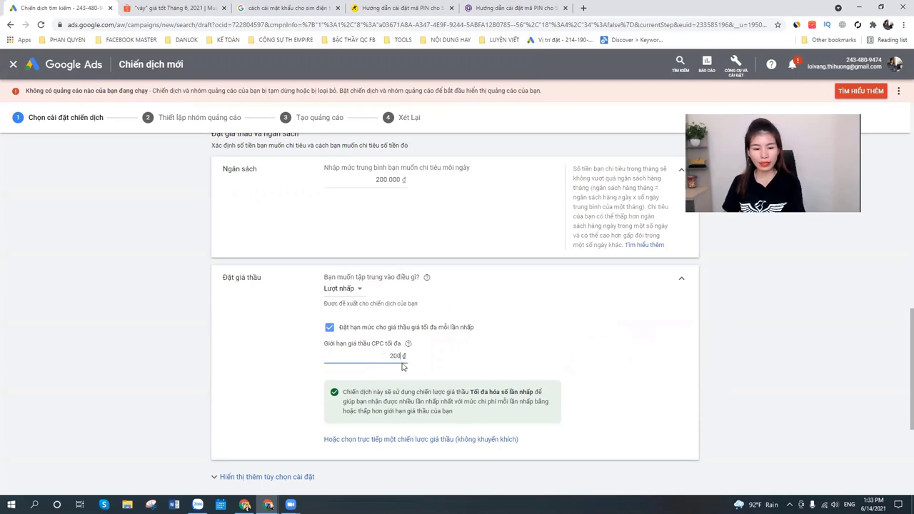
click(648, 371)
Review the ad extension section, open the choice of additional extensions, and dismiss it without adding any.
scroll(549, 438, down, 3)
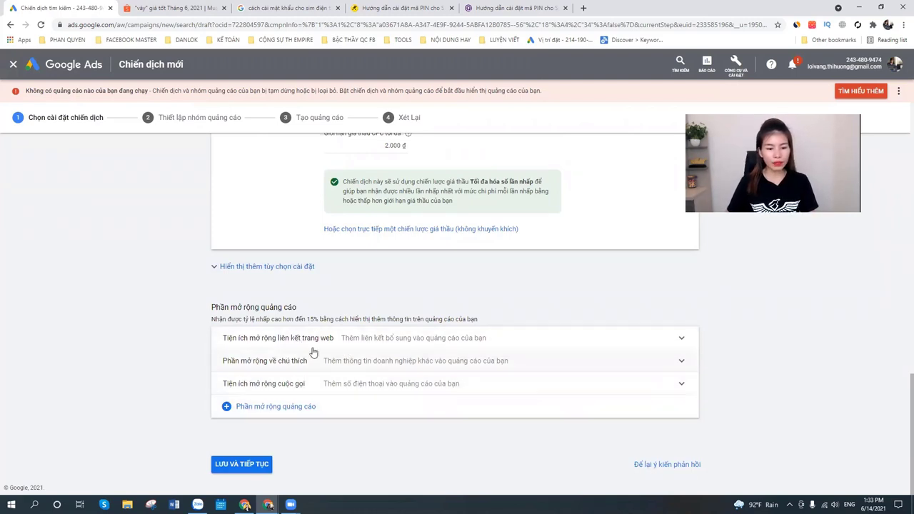
click(276, 406)
click(164, 357)
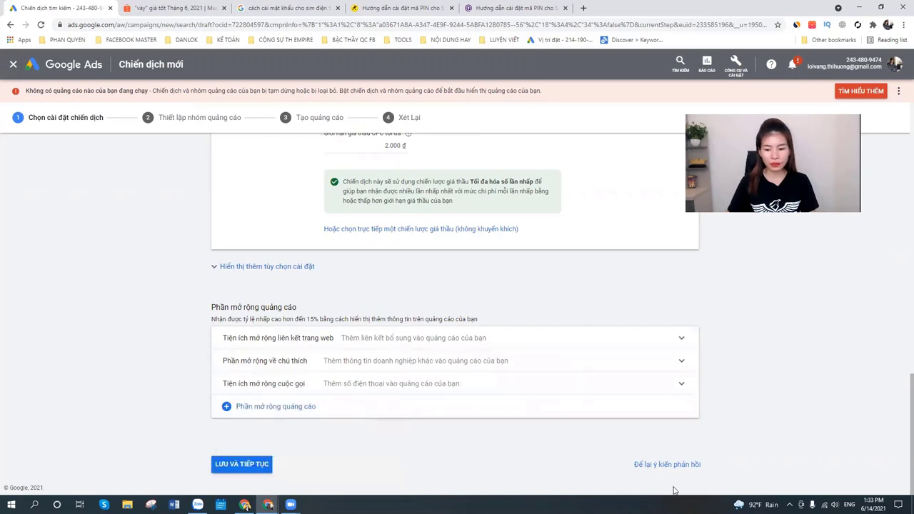
Review the campaign settings from general settings to ad extensions, save them and continue to the ad group setup.
scroll(398, 455, up, 15)
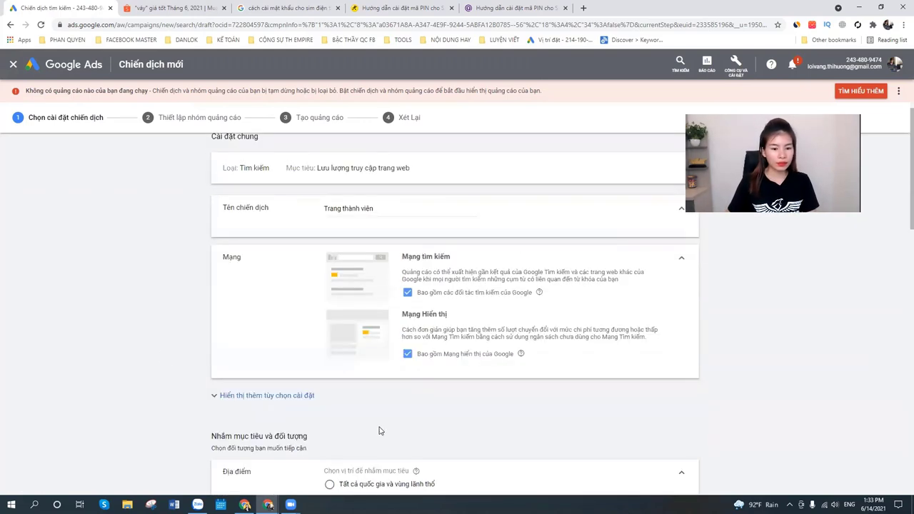
scroll(381, 430, down, 4)
scroll(379, 430, down, 3)
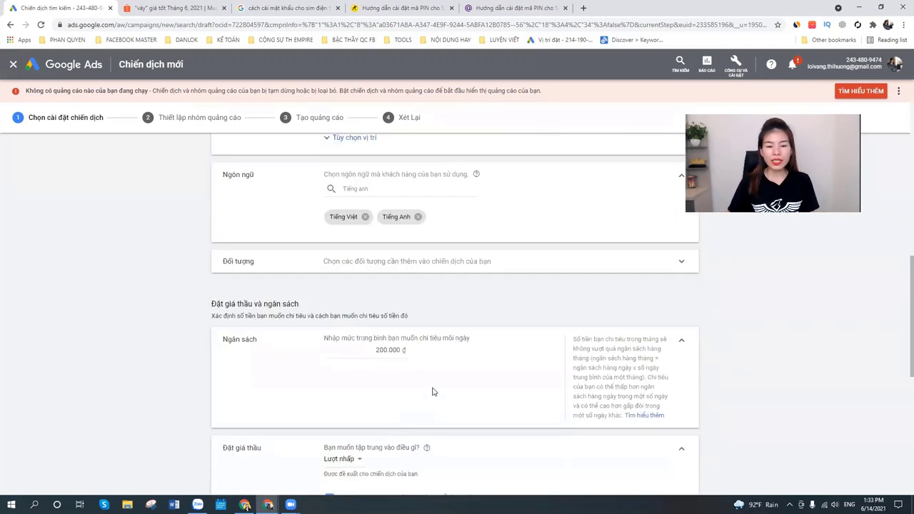
scroll(432, 394, up, 1)
scroll(443, 384, up, 2)
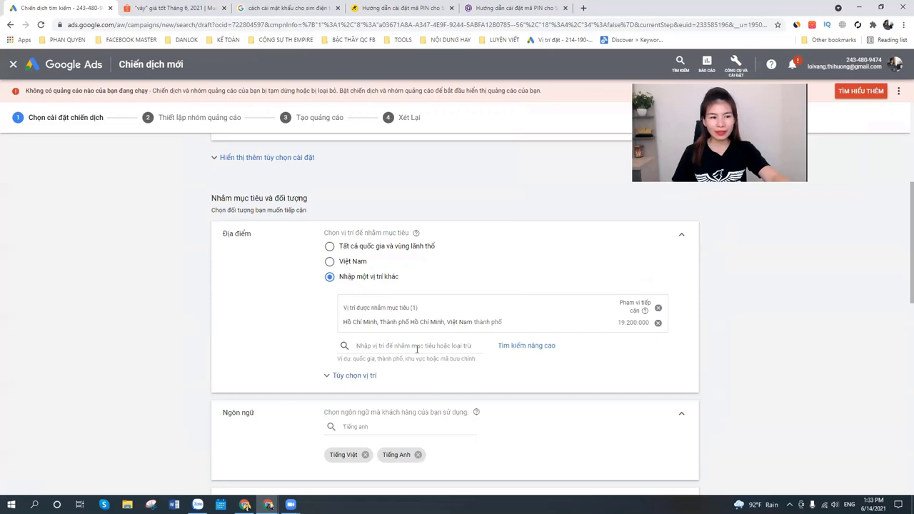
scroll(410, 354, down, 7)
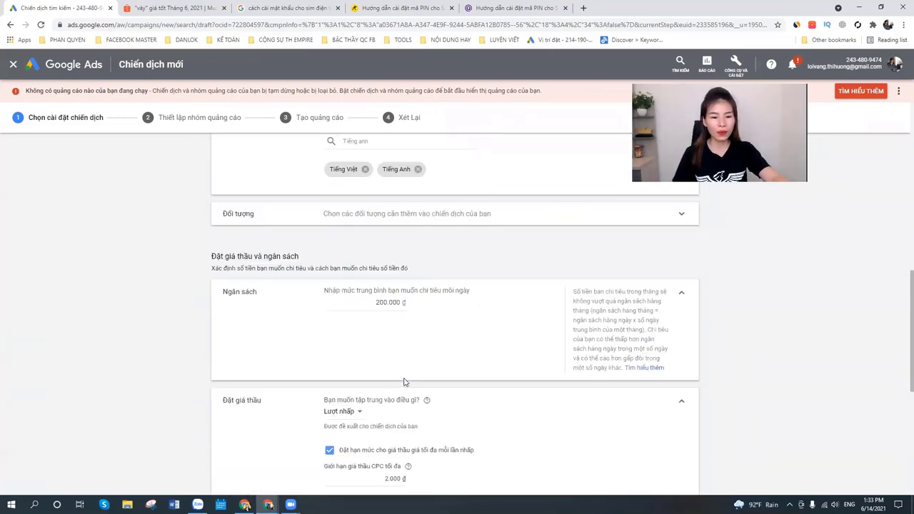
scroll(349, 364, down, 3)
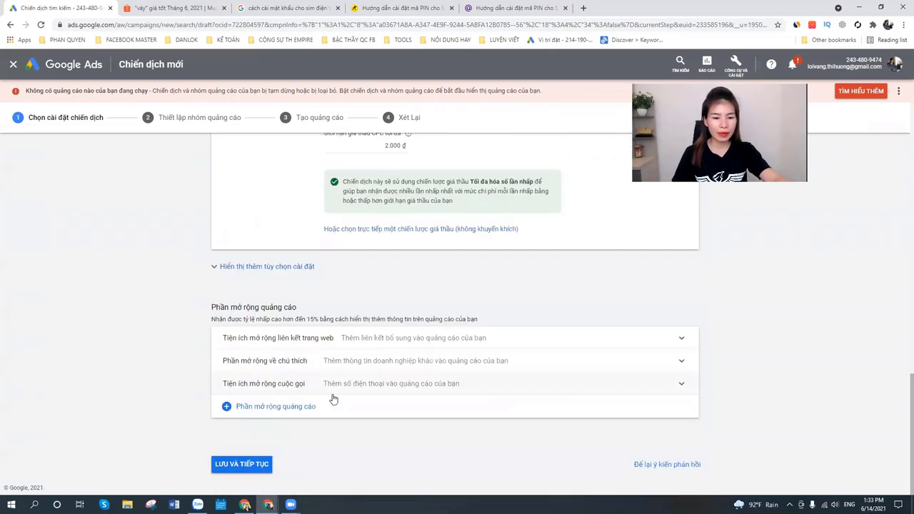
click(251, 468)
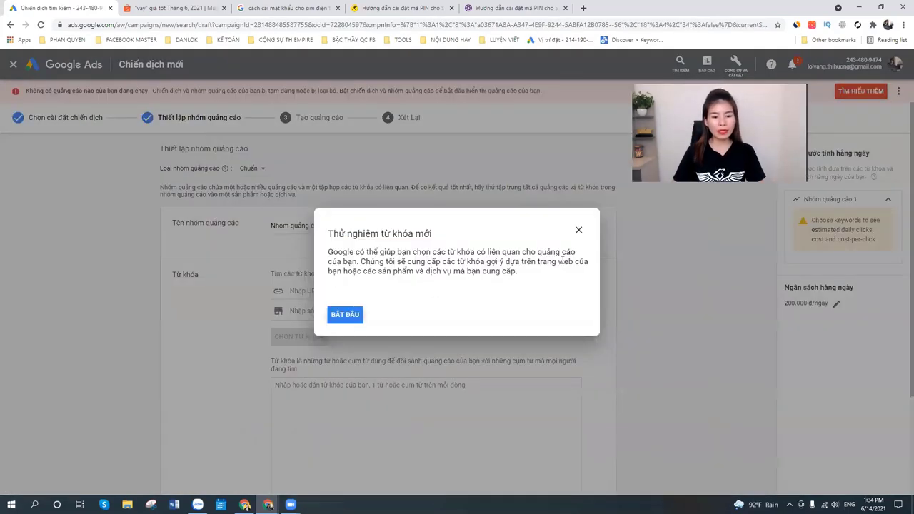
Exit the new-keyword guide and name the ad group TRANG THÀNH VIÊN 1.
click(578, 233)
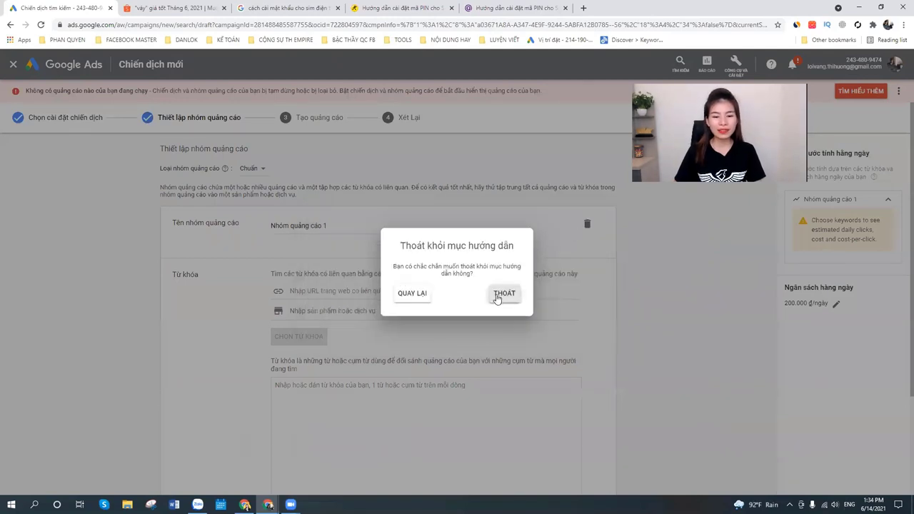
click(500, 294)
drag(346, 224, 241, 226)
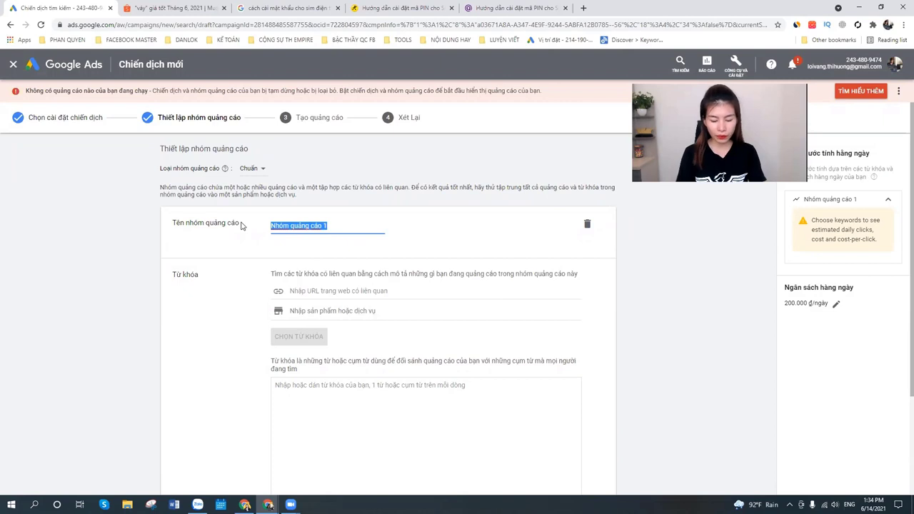
text(TRANG THÀNH VIÊN)
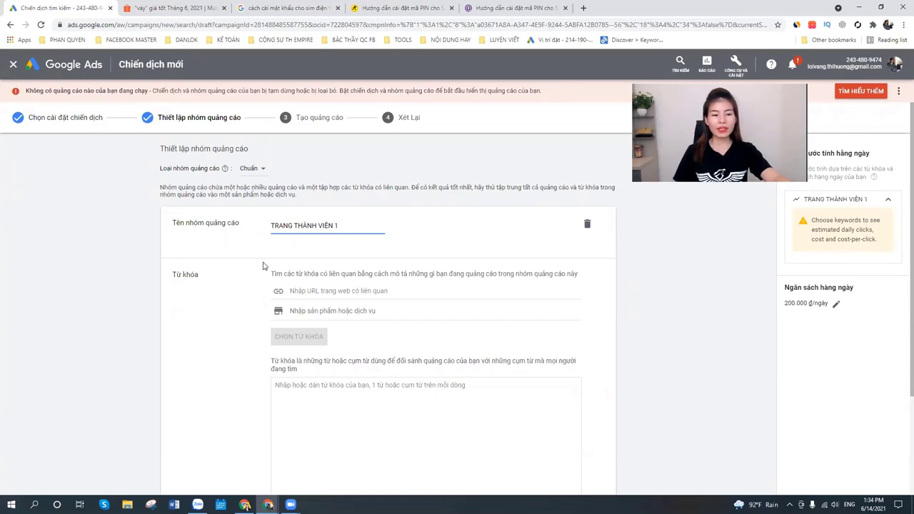
click(655, 327)
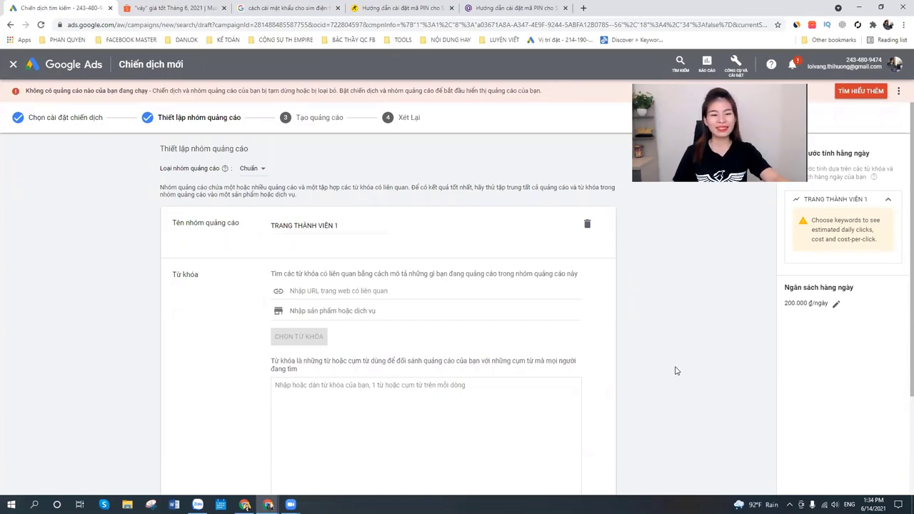
Examine the ad group's keyword section with its website URL, product or service, and keyword list fields.
scroll(677, 370, down, 1)
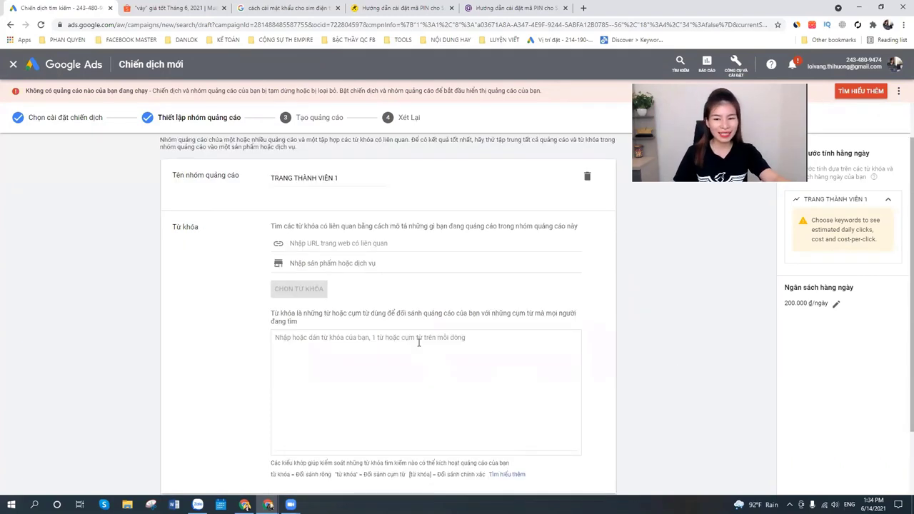
click(311, 245)
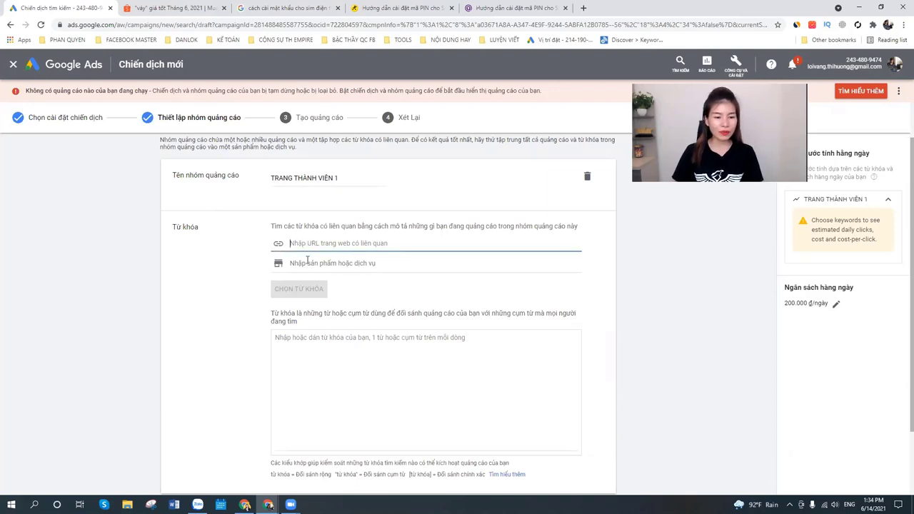
click(316, 361)
scroll(315, 278, down, 2)
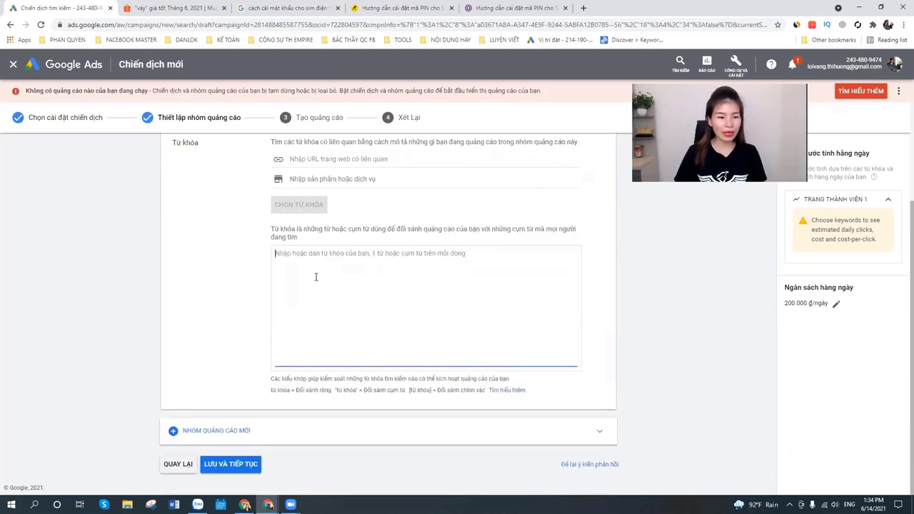
Open the keyword planner (Công cụ lập kế hoạch từ khóa) from the planning tools in a new browser tab.
right_click(739, 73)
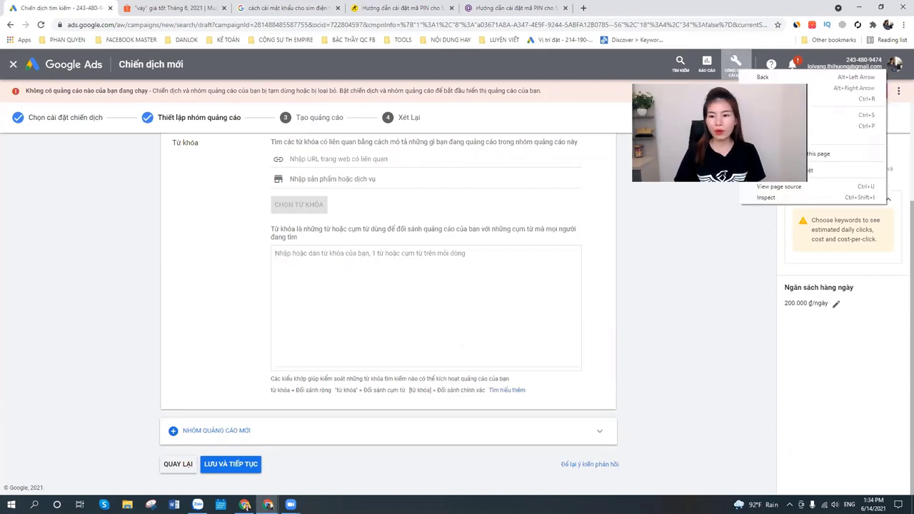
click(676, 191)
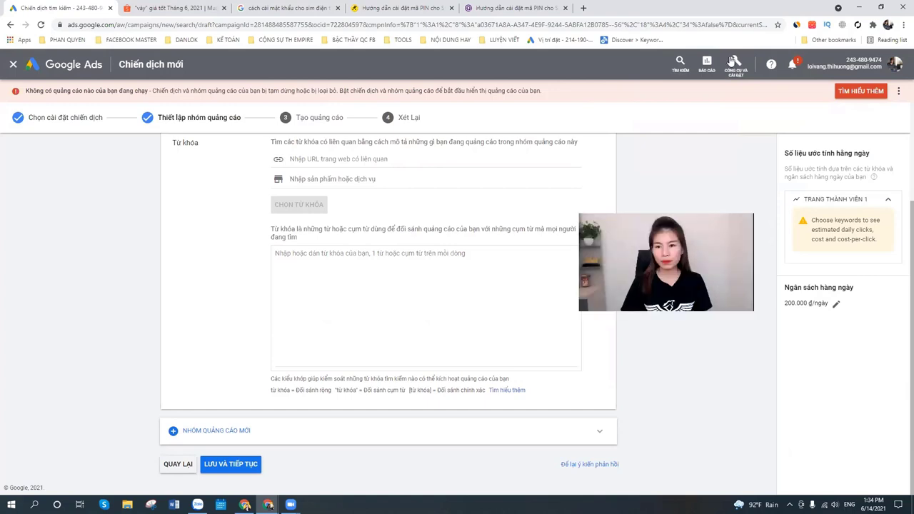
click(732, 61)
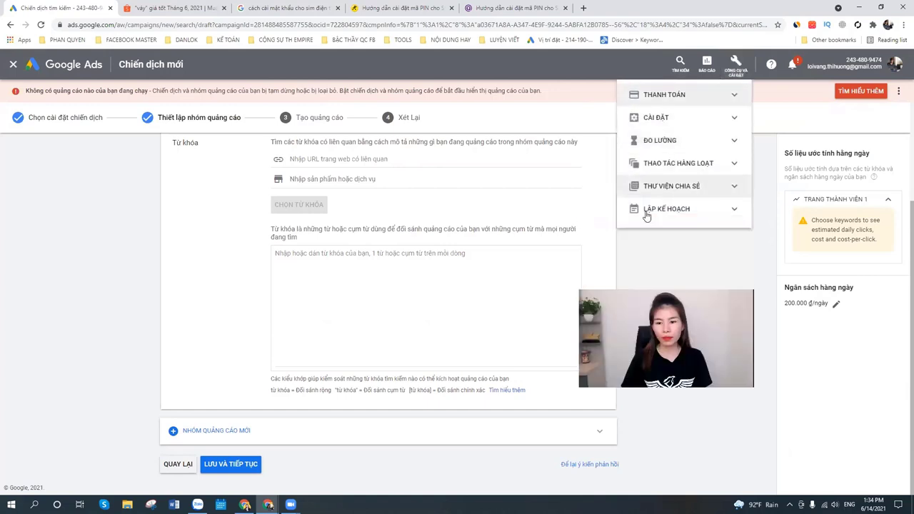
right_click(686, 215)
click(683, 211)
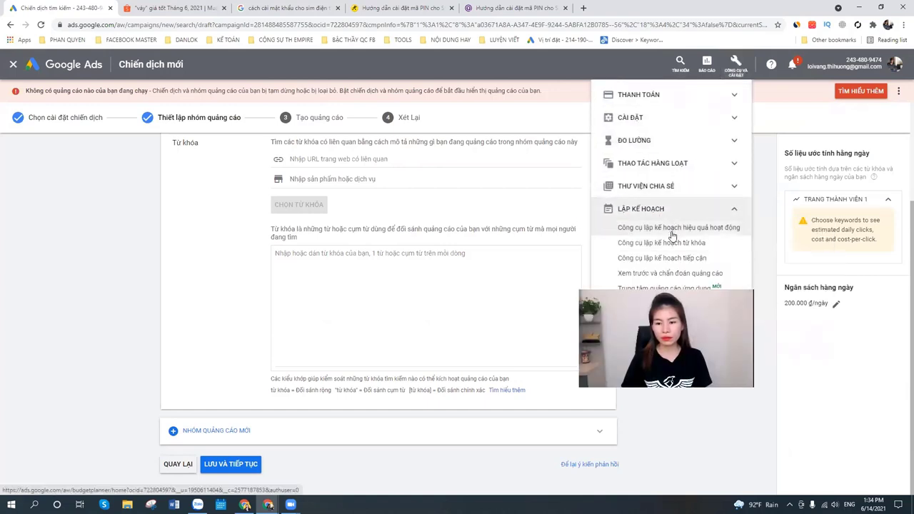
right_click(672, 251)
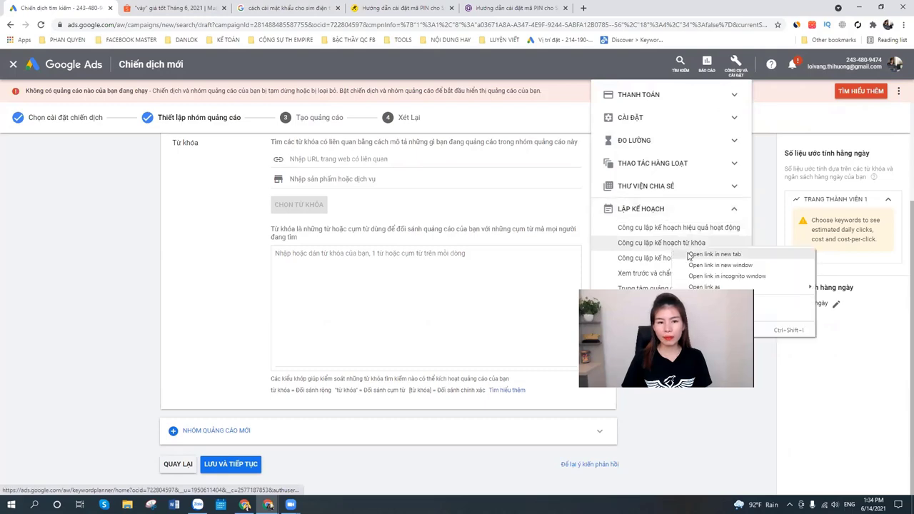
click(728, 253)
Close the "váy" shopping tab and the Google search tab, and switch to the keyword planner tab.
click(174, 8)
click(284, 8)
key(ctrl+w)
key(ctrl+w)
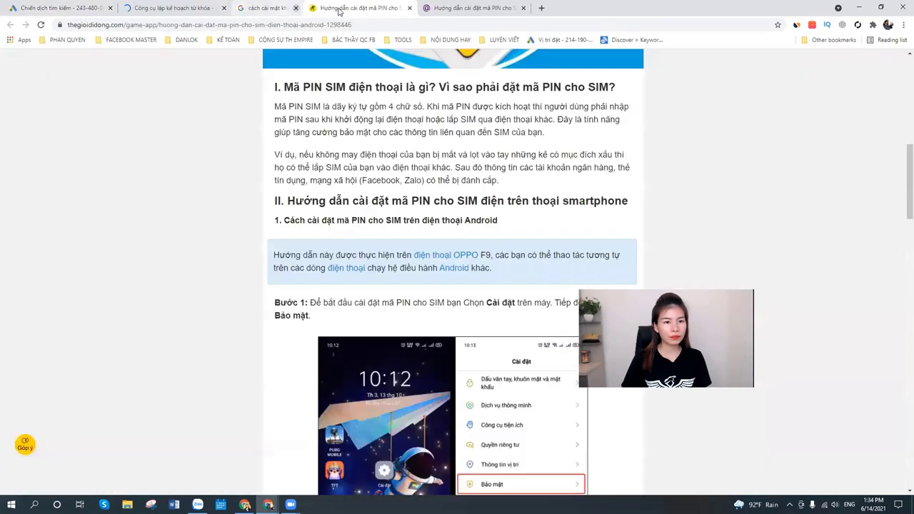
click(175, 8)
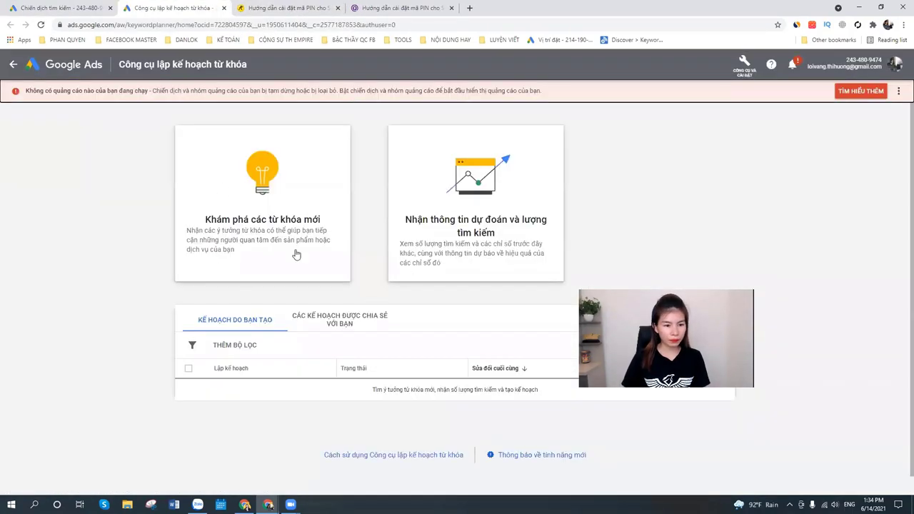
Discover new keyword ideas for "phần mềm làm video" with language Tiếng Việt and location Việt Nam.
click(266, 255)
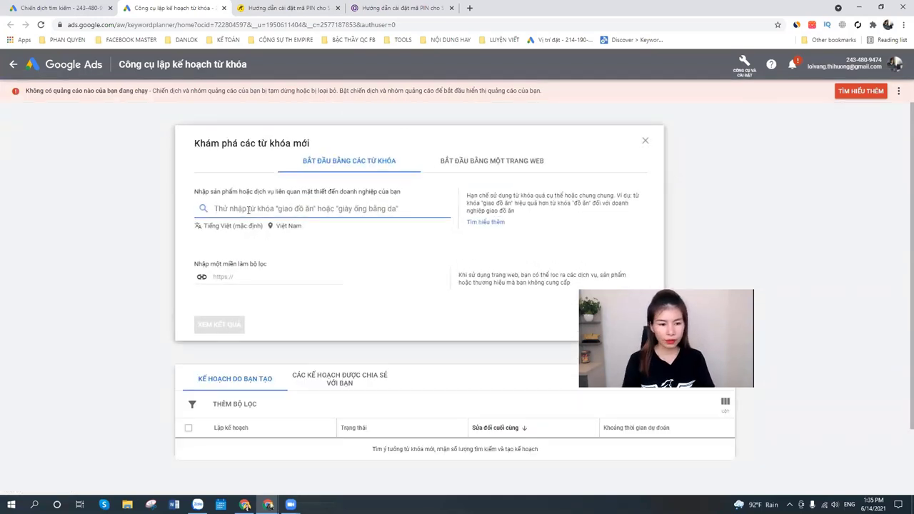
text(phần mềm làm video)
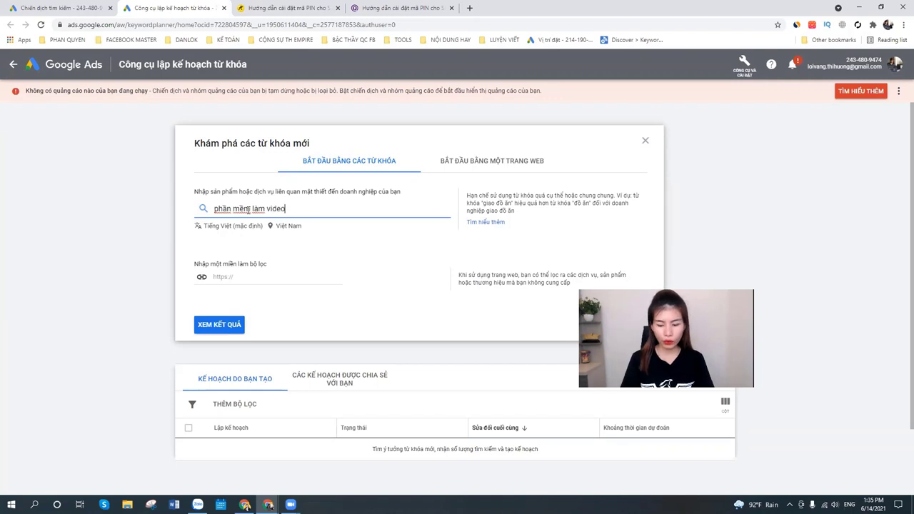
key(Return)
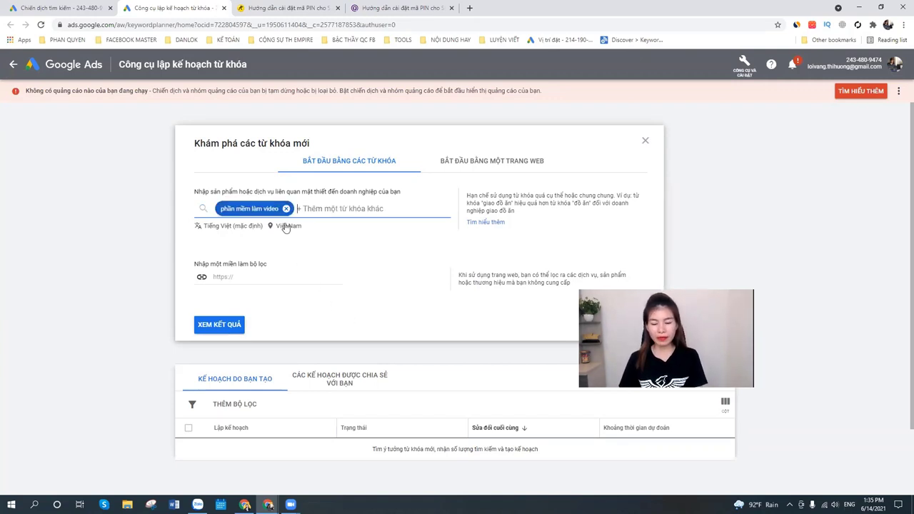
click(232, 325)
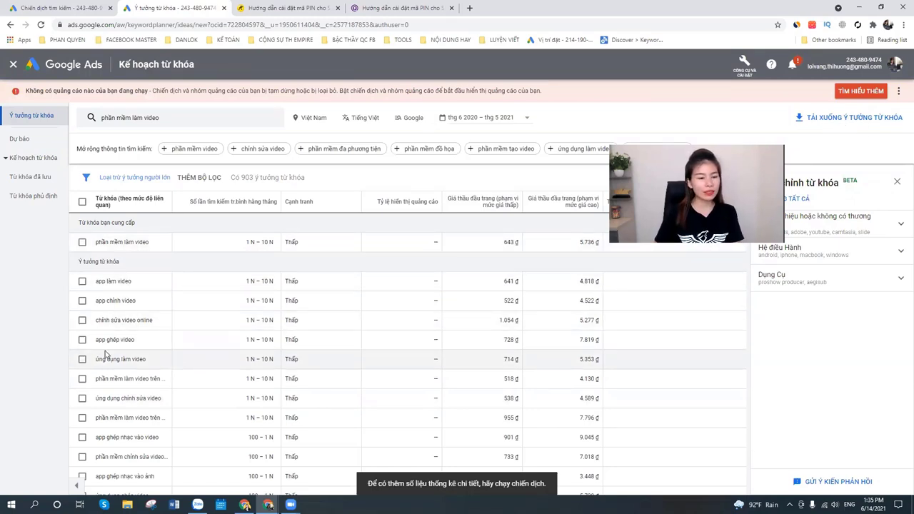
Examine the list of keyword ideas with their monthly searches, competition and top-of-page bids.
scroll(190, 400, down, 5)
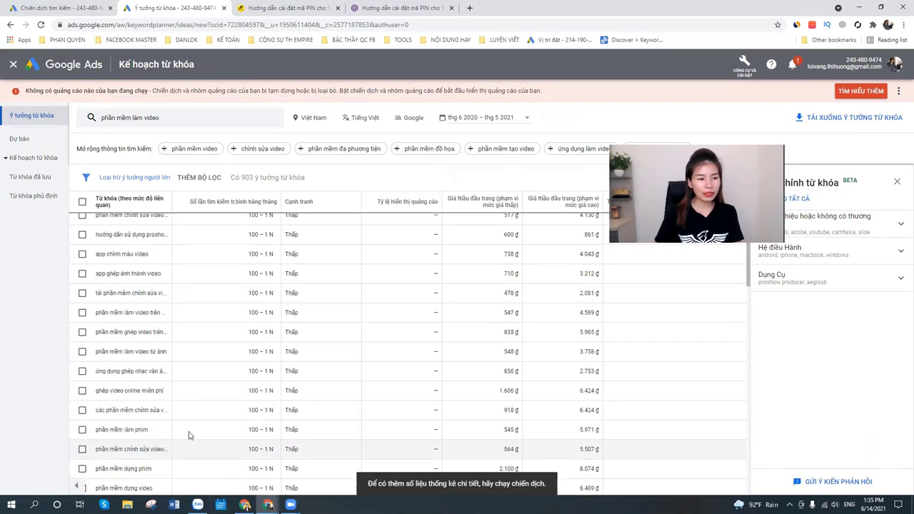
scroll(190, 436, down, 10)
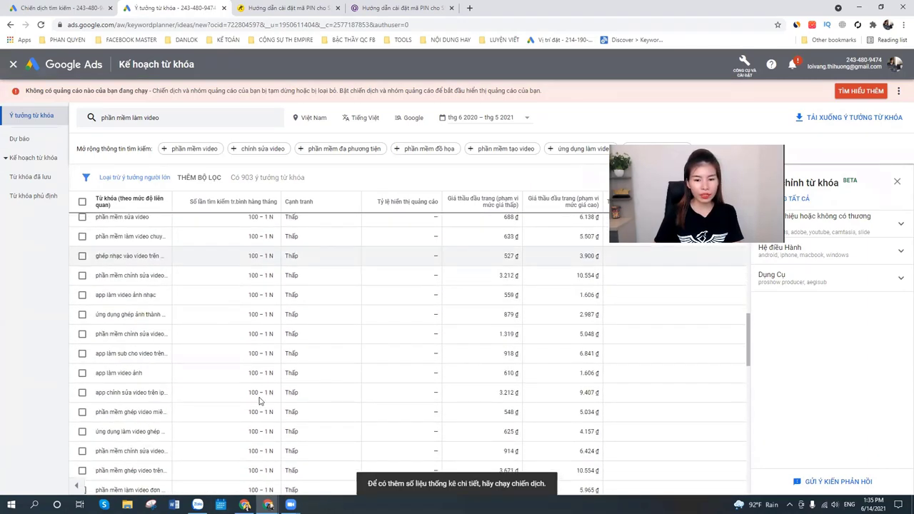
scroll(259, 401, up, 15)
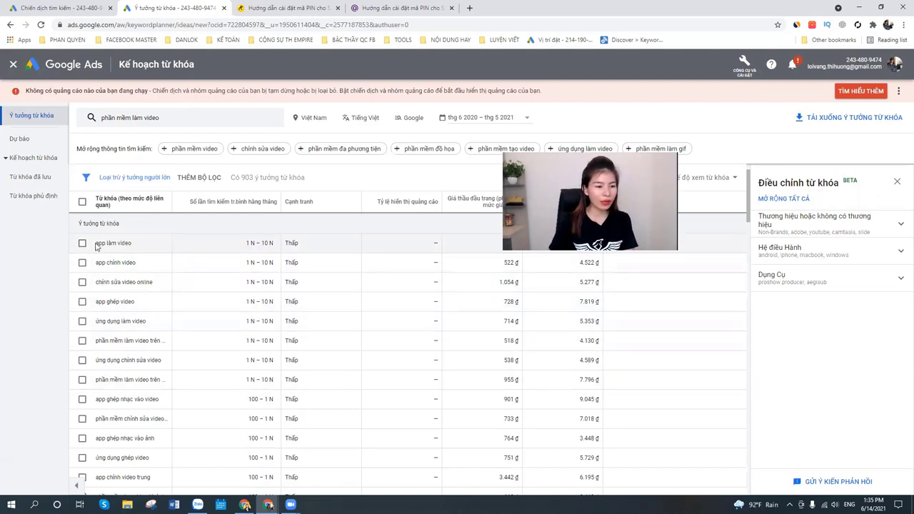
drag(96, 246, 100, 379)
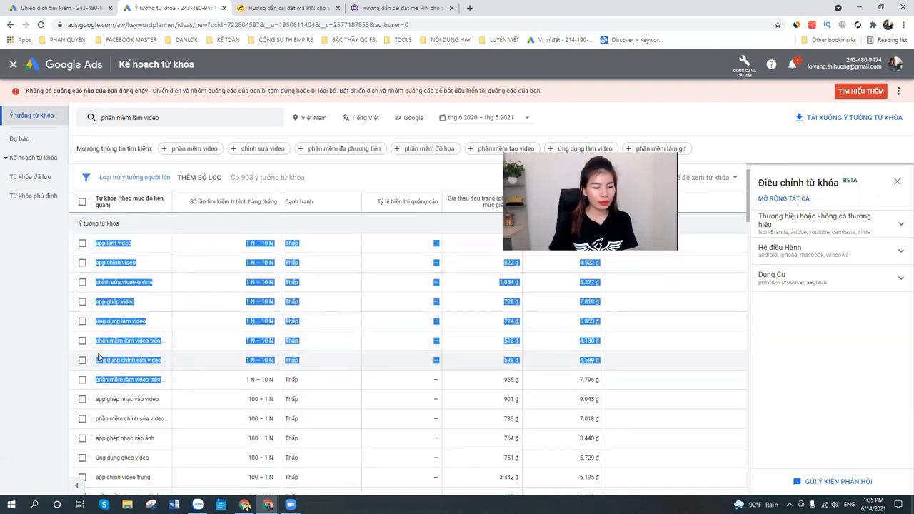
click(107, 261)
scroll(126, 281, down, 5)
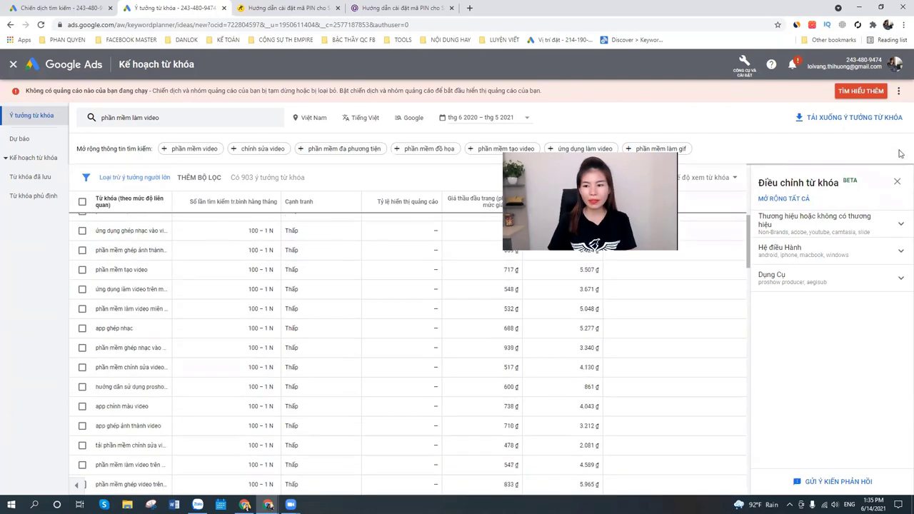
Download the keyword ideas, open the downloaded Keyword Stats file in Excel and dismiss the Office activation wizard.
click(839, 122)
click(803, 138)
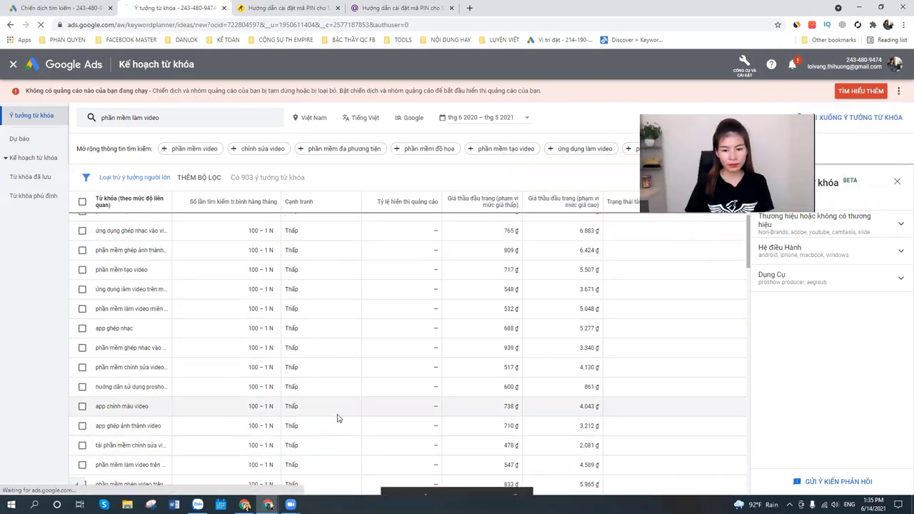
click(41, 483)
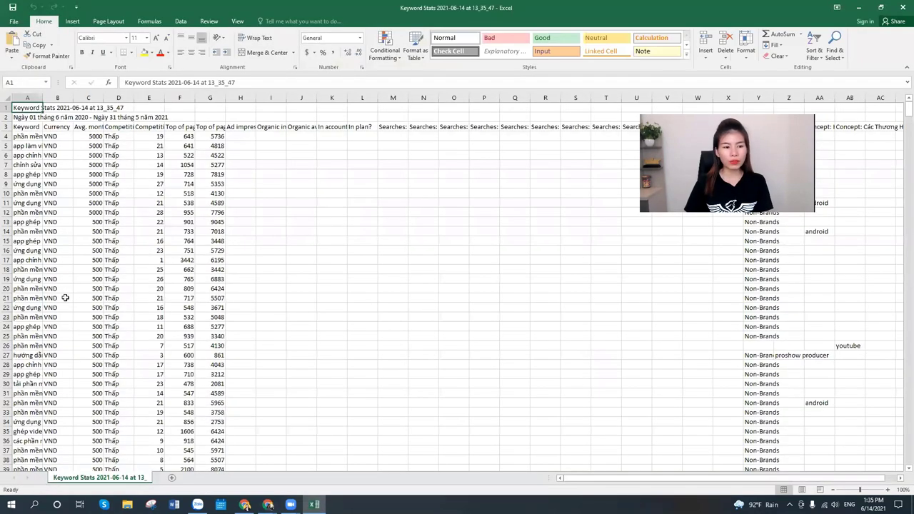
drag(240, 280, 240, 288)
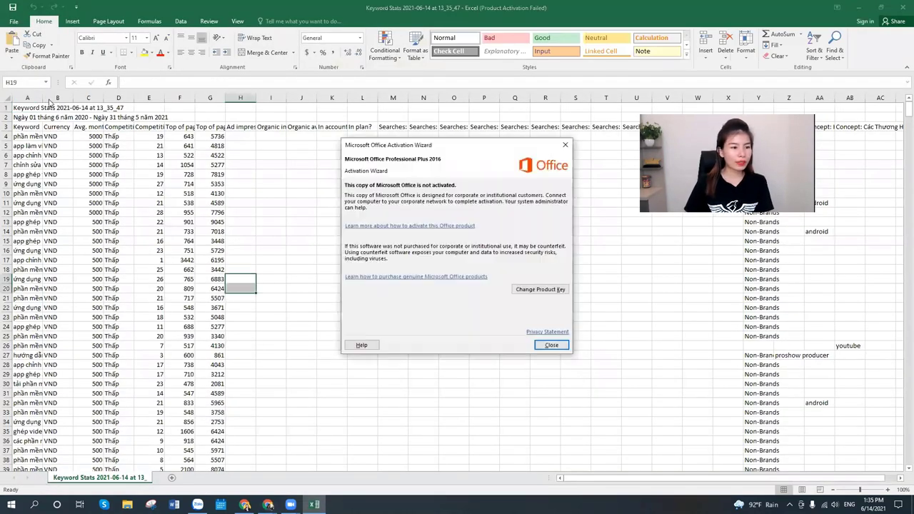
click(549, 344)
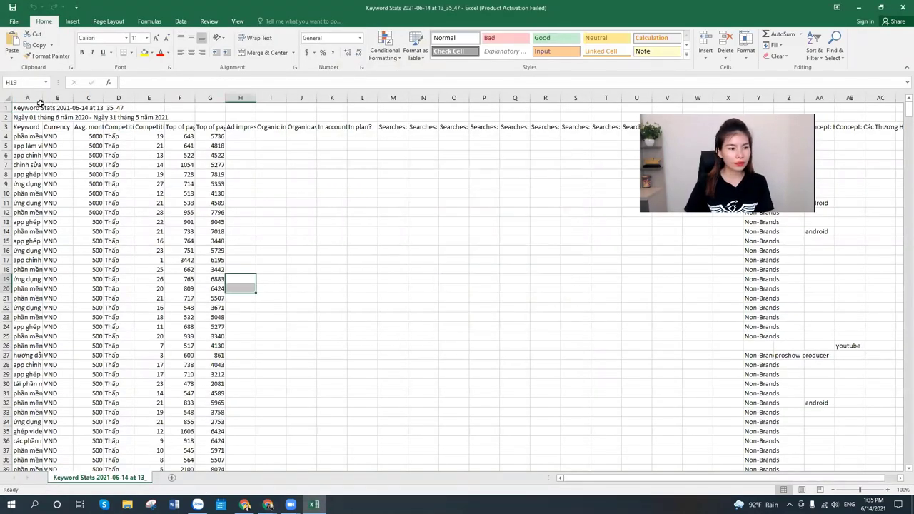
Widen the keyword column to fit its text and delete the three title and header rows above the keywords.
drag(42, 98, 235, 118)
click(43, 203)
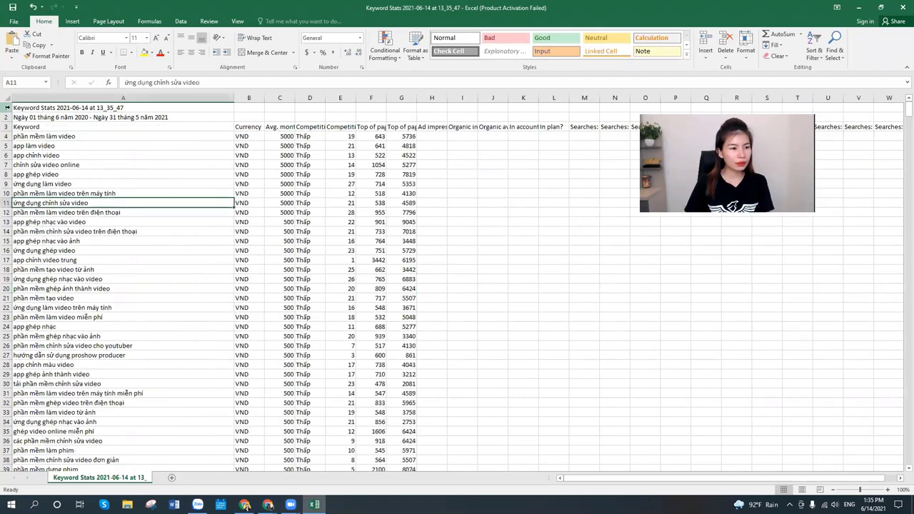
drag(8, 107, 7, 127)
right_click(8, 126)
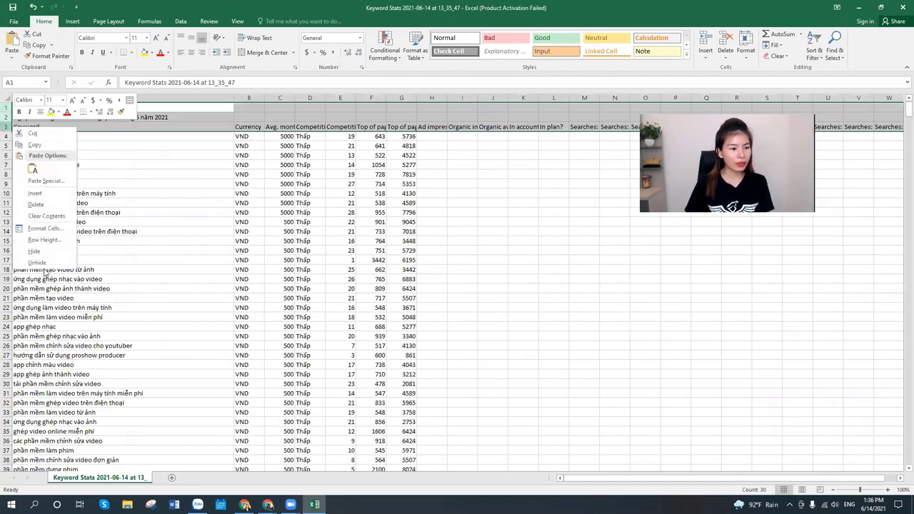
click(36, 204)
click(126, 230)
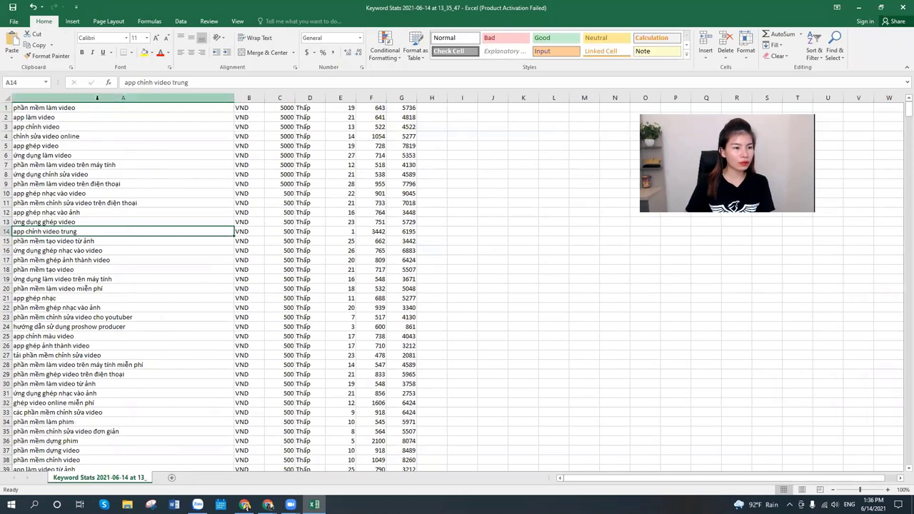
Clear the irrelevant keyword "app ghép nhạc" from the keyword column.
click(96, 136)
key(Up)
key(Up)
click(75, 202)
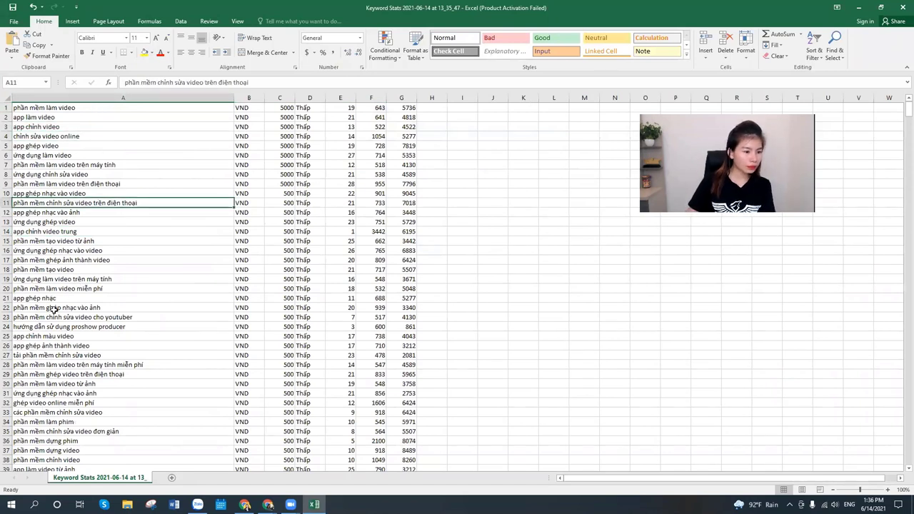
click(45, 299)
key(Delete)
Examine the remaining keywords down the column for ones that do not suit the campaign.
click(40, 337)
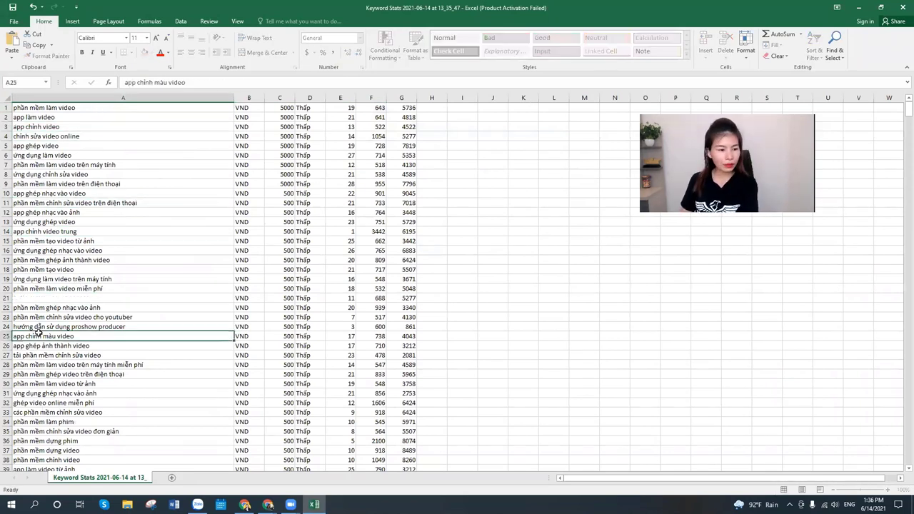
click(45, 345)
click(56, 365)
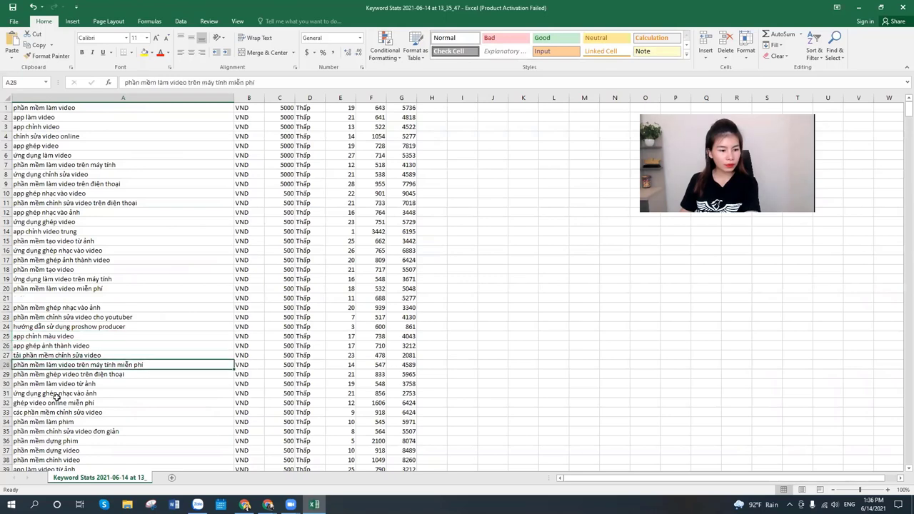
click(57, 412)
click(53, 468)
scroll(53, 147, up, 1)
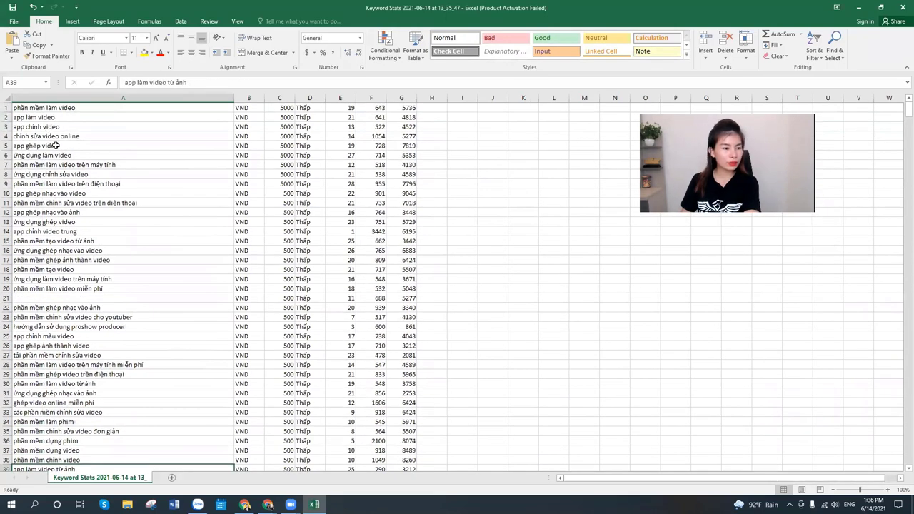
click(53, 117)
scroll(102, 353, down, 5)
scroll(102, 353, down, 11)
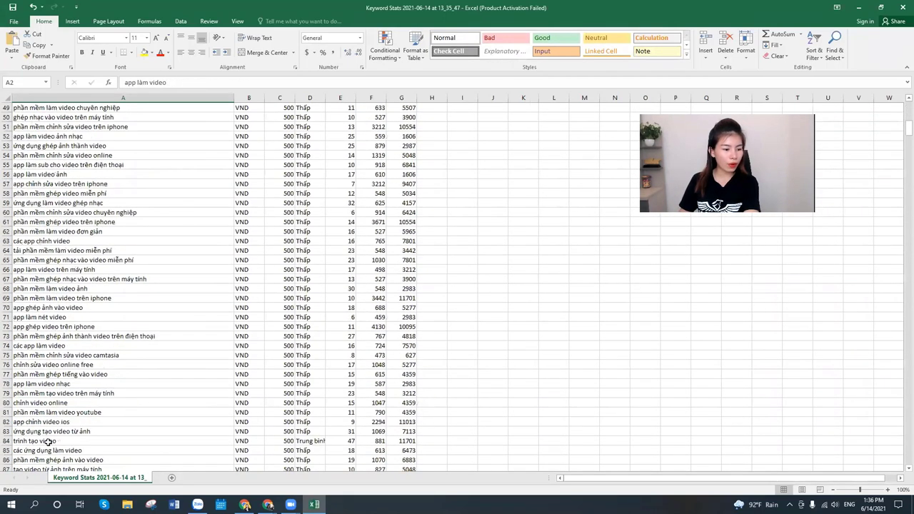
Clear the keyword "trình tạo video" from the keyword column.
click(47, 447)
click(48, 441)
key(Delete)
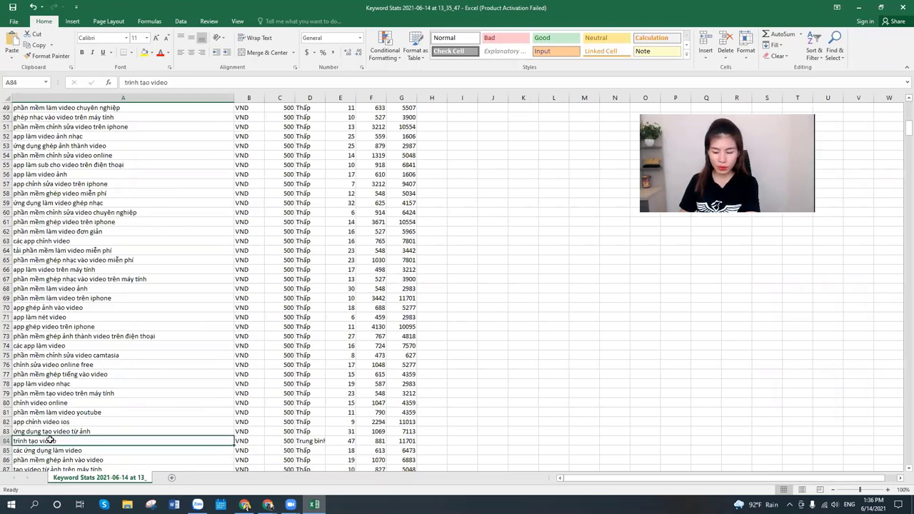
click(188, 412)
scroll(72, 143, down, 2)
Copy the keywords from "phần mềm dựng video" to "ứng dụng làm video trên macbook" into the Google Ads ad group and try to save it.
scroll(78, 150, up, 6)
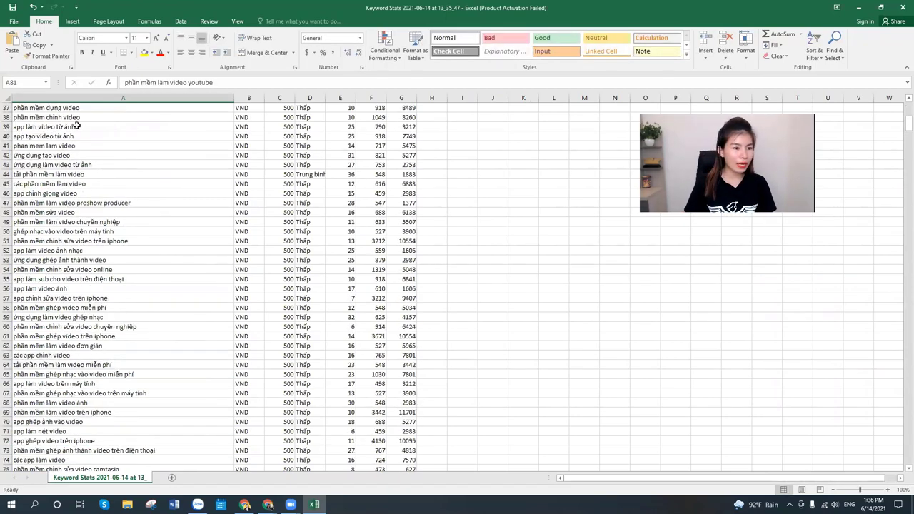
drag(73, 117, 113, 247)
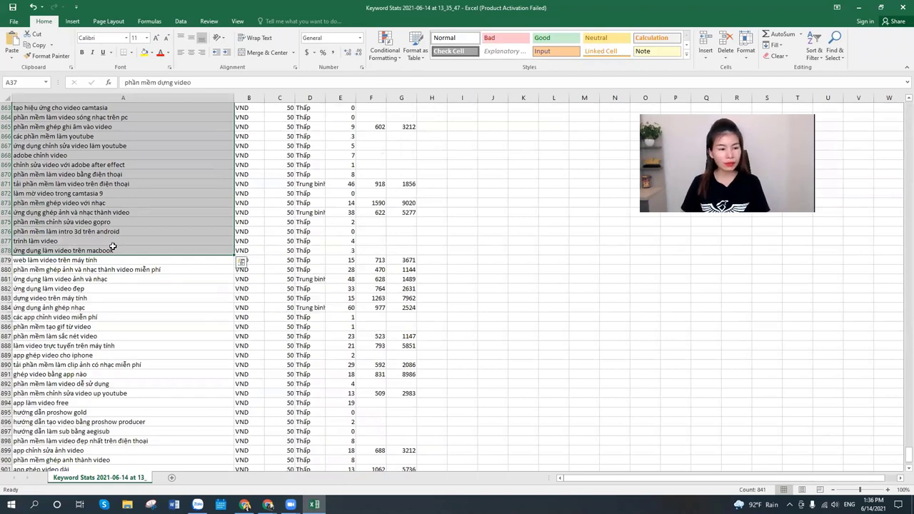
key(ctrl+c)
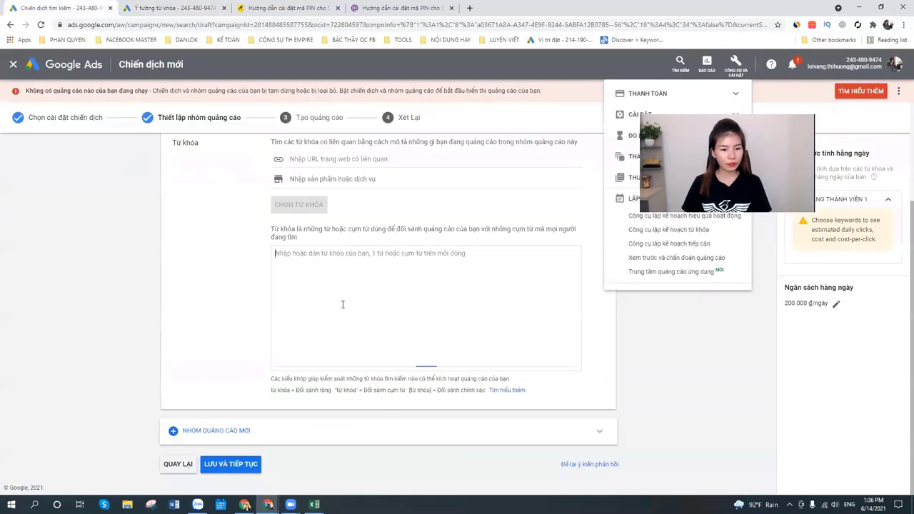
click(343, 304)
key(ctrl+v)
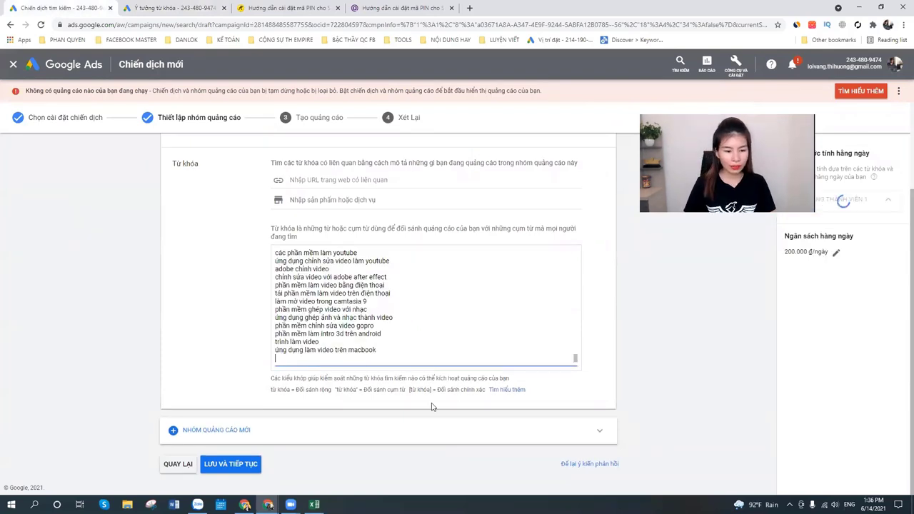
click(227, 466)
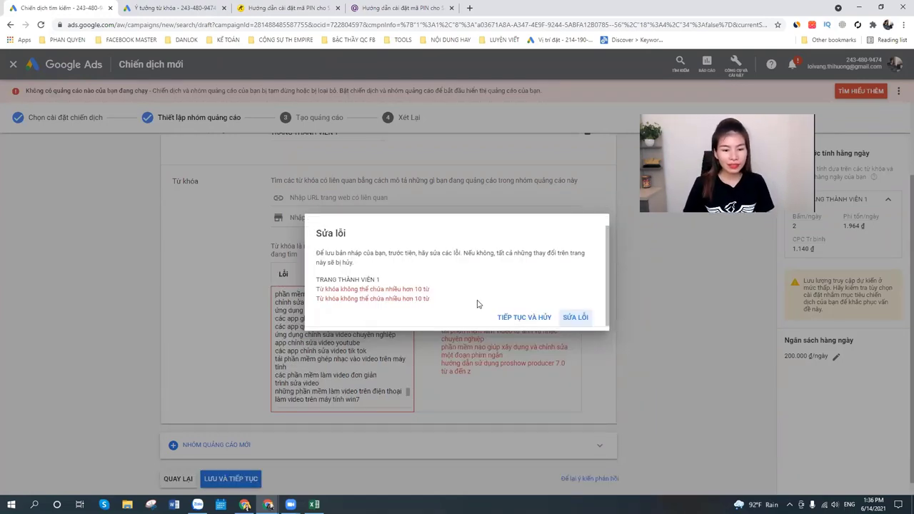
click(574, 316)
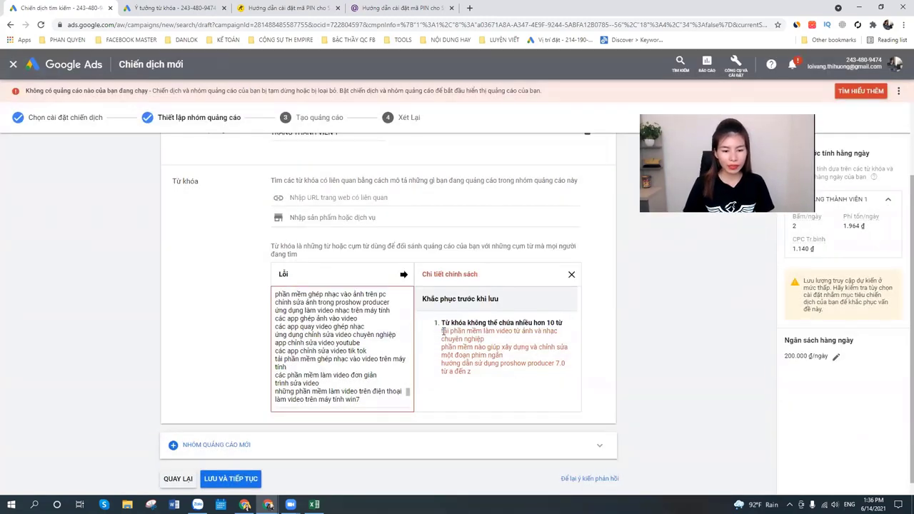
Find the flagged keyword "tải phần mềm làm video từ ảnh và nhạc chuyên nghiệp" in the Excel list and clear its cell.
drag(443, 332, 485, 339)
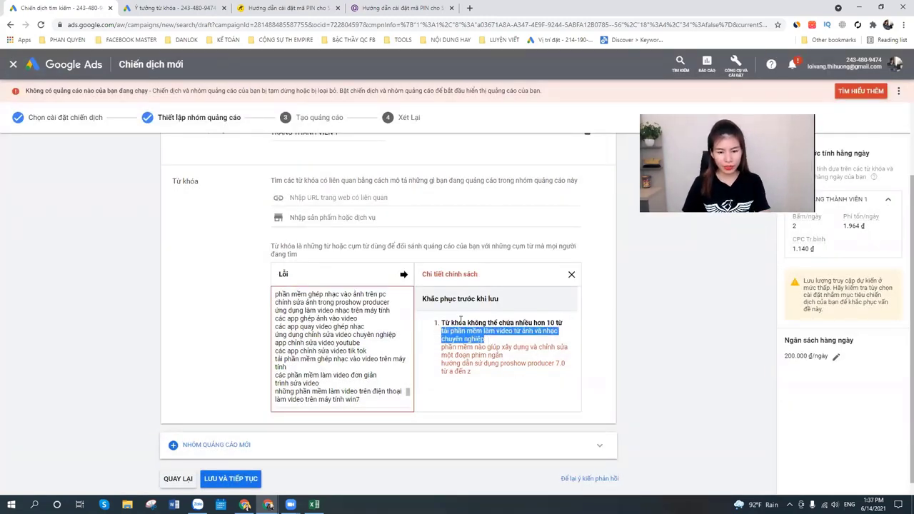
key(alt+Tab)
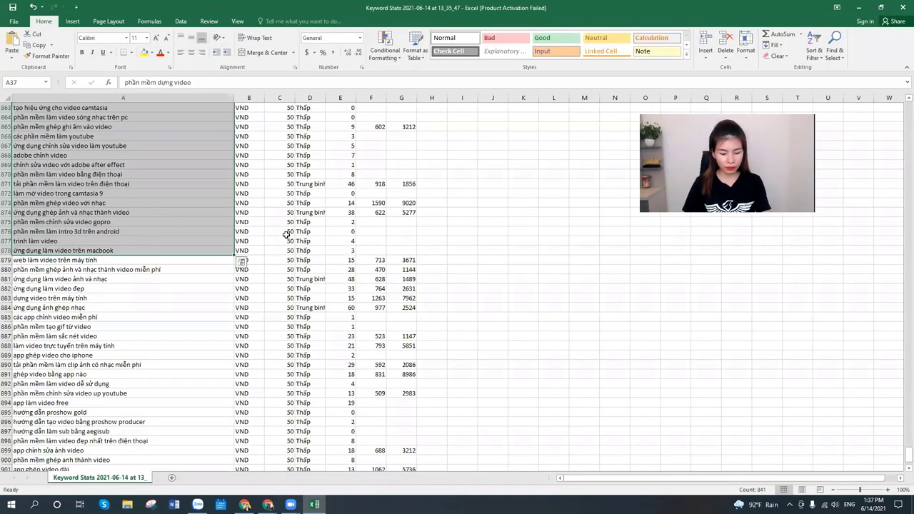
key(ctrl+f)
key(ctrl+v)
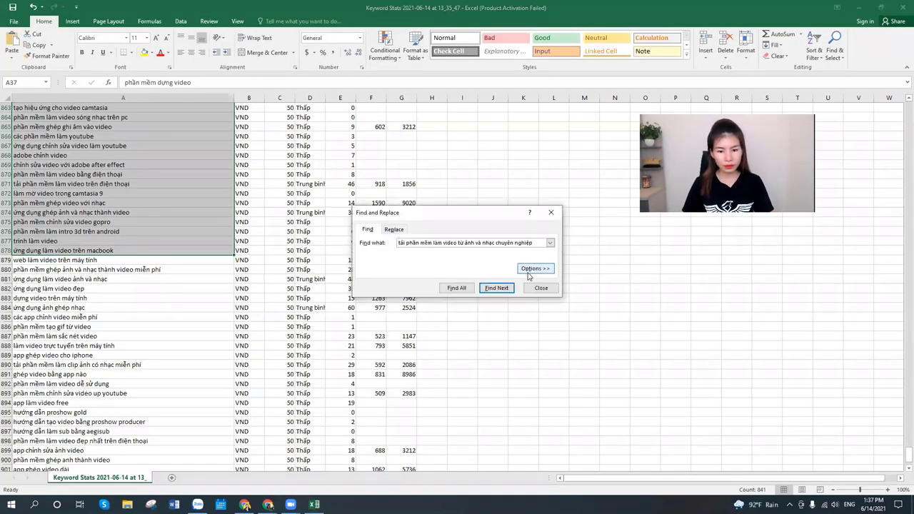
click(497, 289)
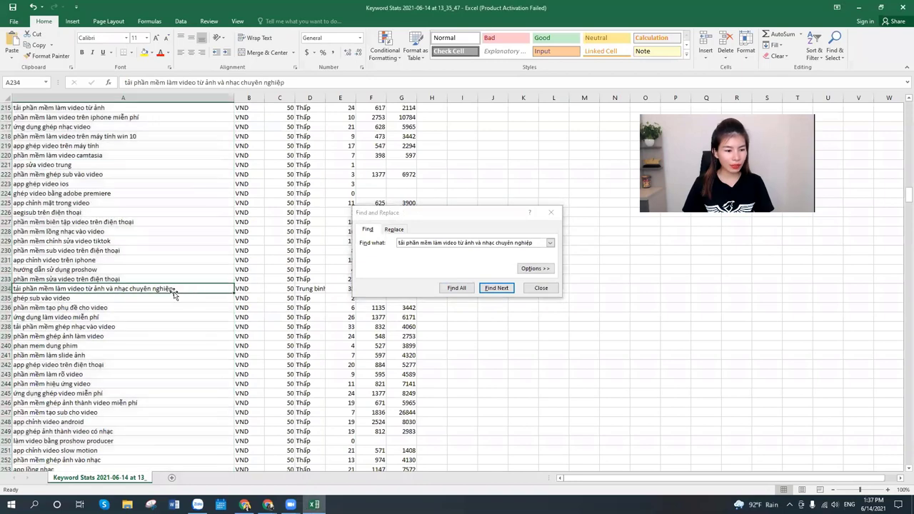
key(Delete)
click(550, 364)
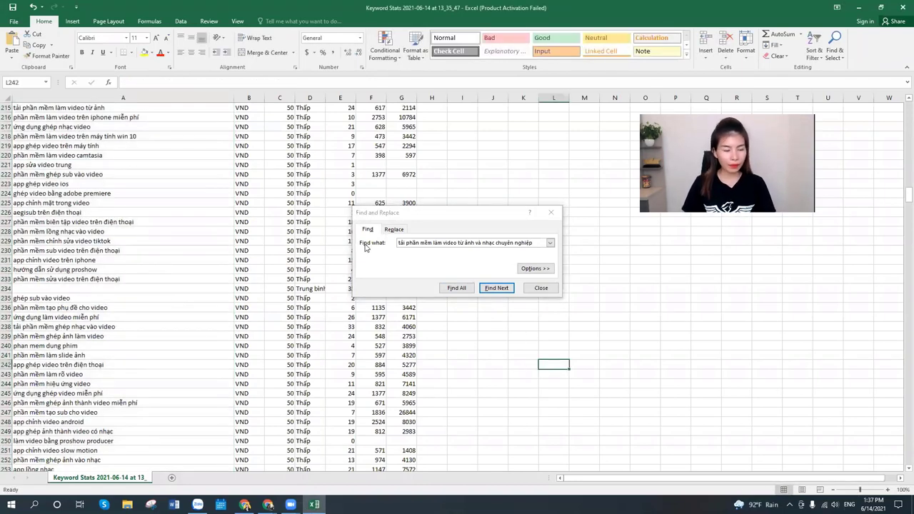
click(438, 276)
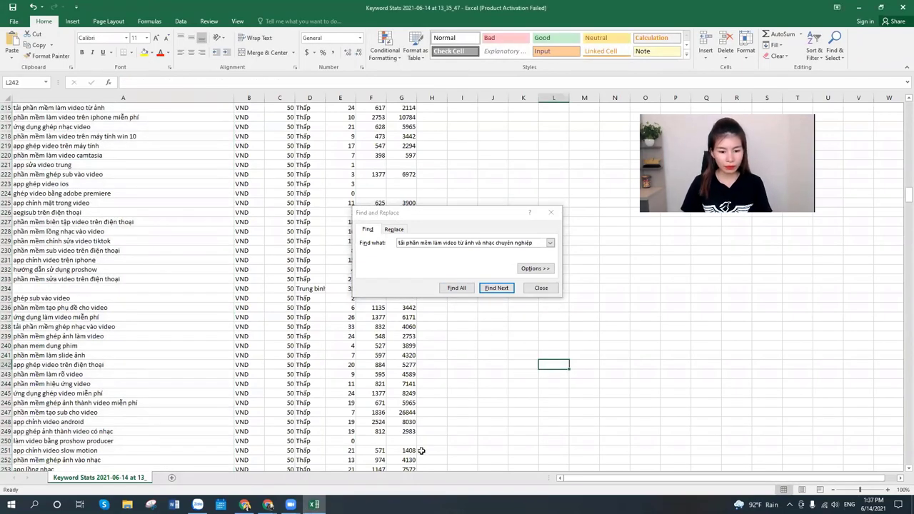
Find the flagged keyword "phần mềm nào giúp xây dựng và chỉnh sửa một đoạn phim ngắn" in the Excel list and clear its cell.
click(268, 504)
right_click(503, 356)
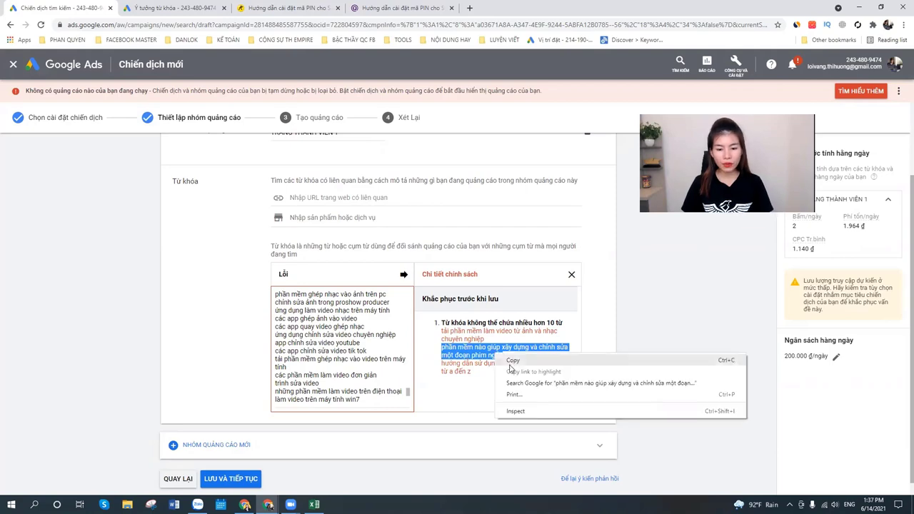
click(513, 361)
key(alt+Tab)
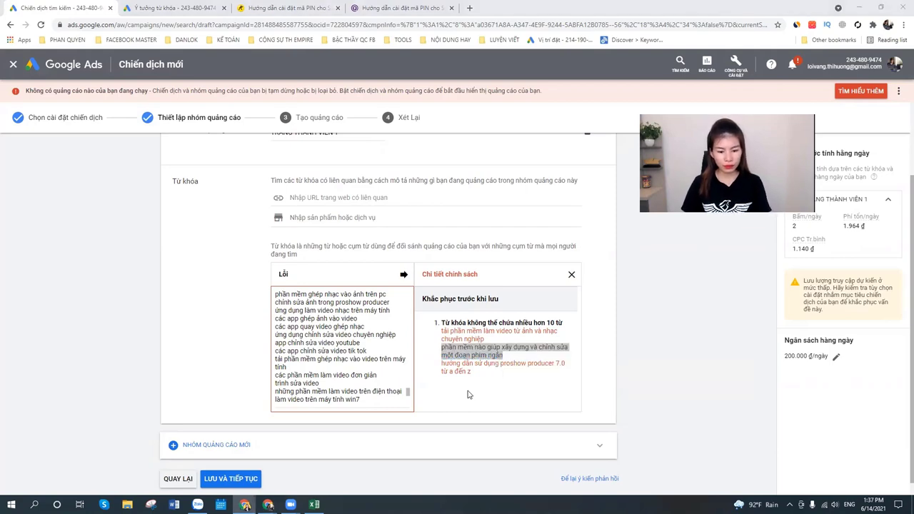
click(314, 505)
click(426, 242)
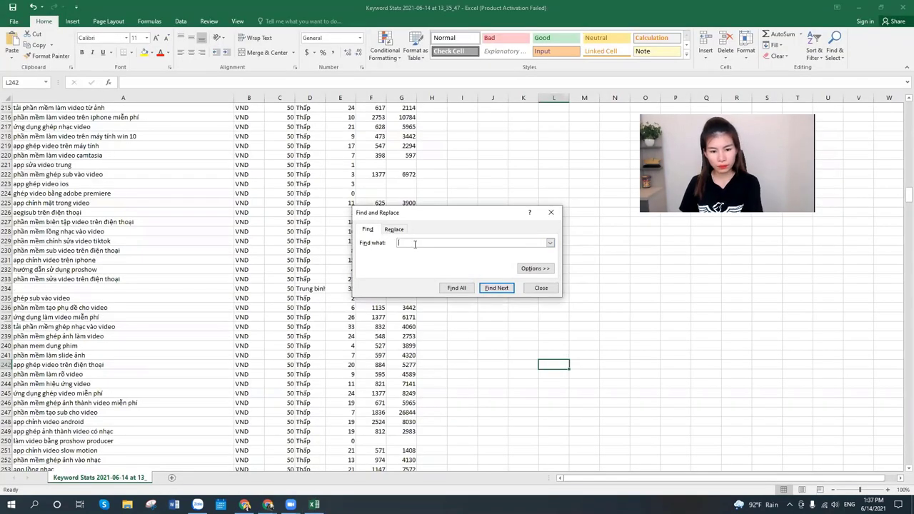
click(503, 288)
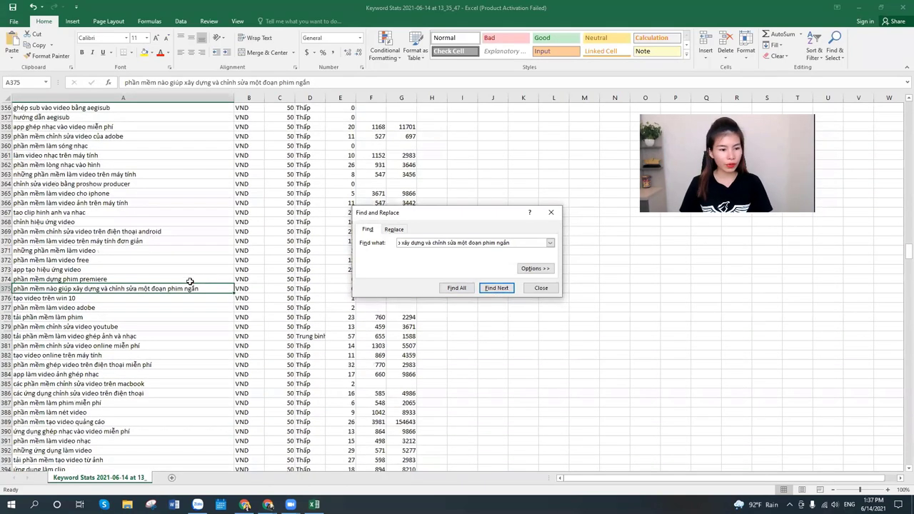
click(190, 288)
key(BackSpace)
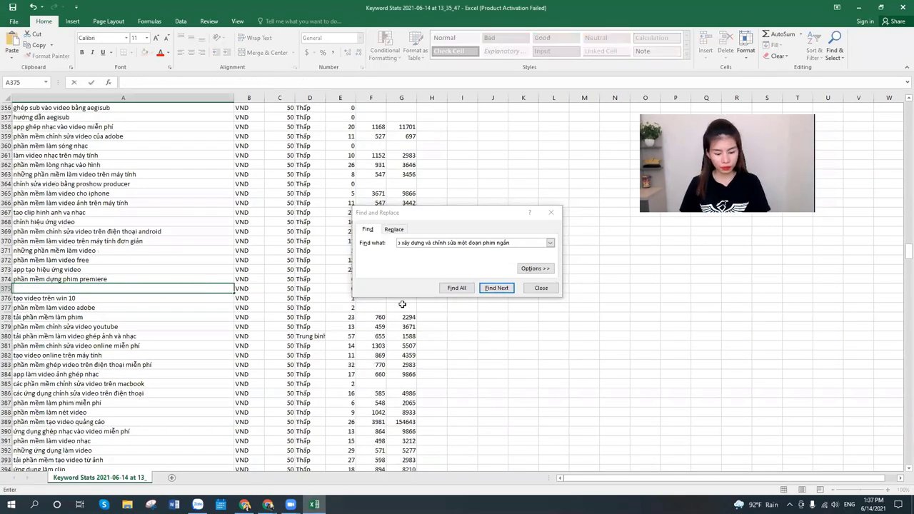
Find the flagged keyword "hướng dẫn sử dụng proshow producer 7.0 từ a đến z" in the Excel list and clear its cell.
click(267, 505)
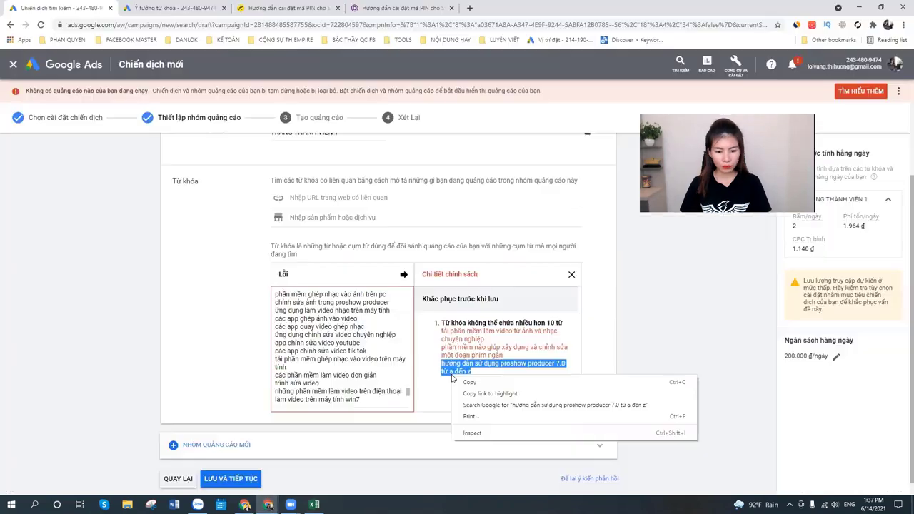
click(314, 504)
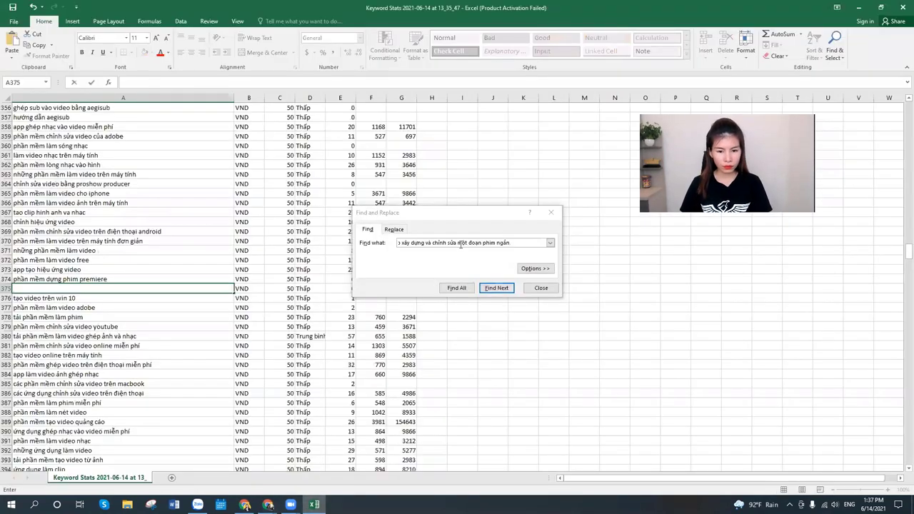
key(BackSpace)
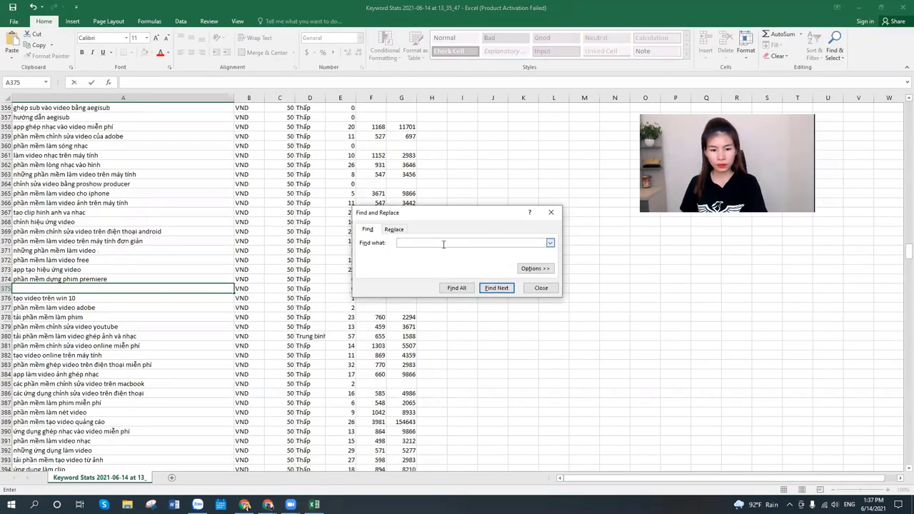
right_click(444, 244)
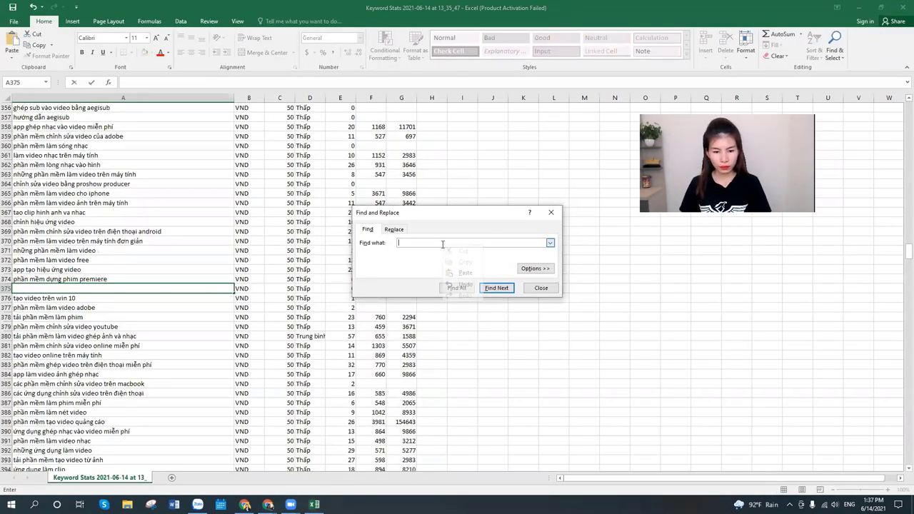
click(464, 274)
click(496, 289)
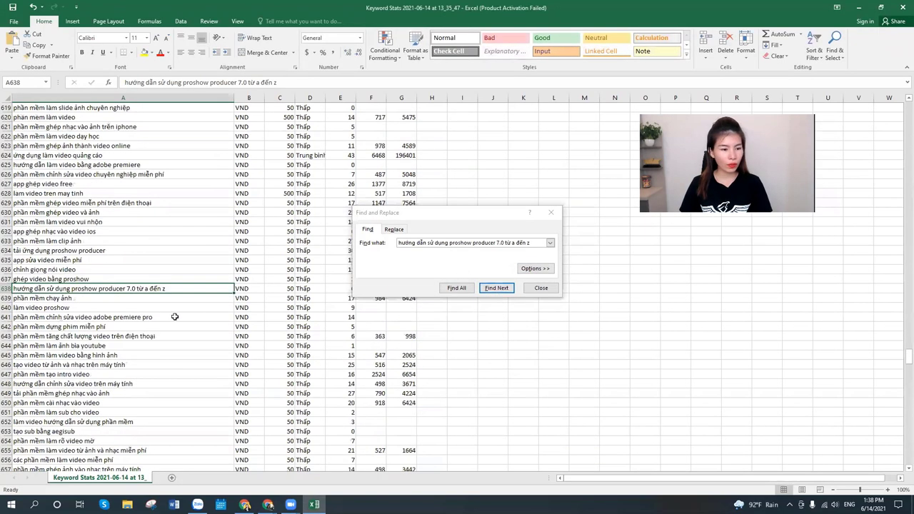
key(BackSpace)
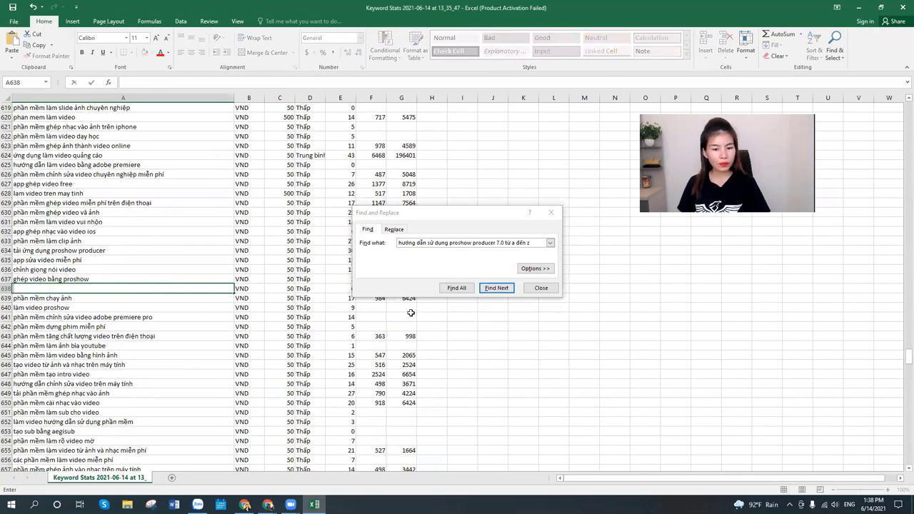
click(540, 287)
click(553, 335)
Copy the cleaned keywords in cells A1 to A694 of the Excel list, from "phần mềm làm video" to "chương trình làm video".
scroll(228, 269, up, 20)
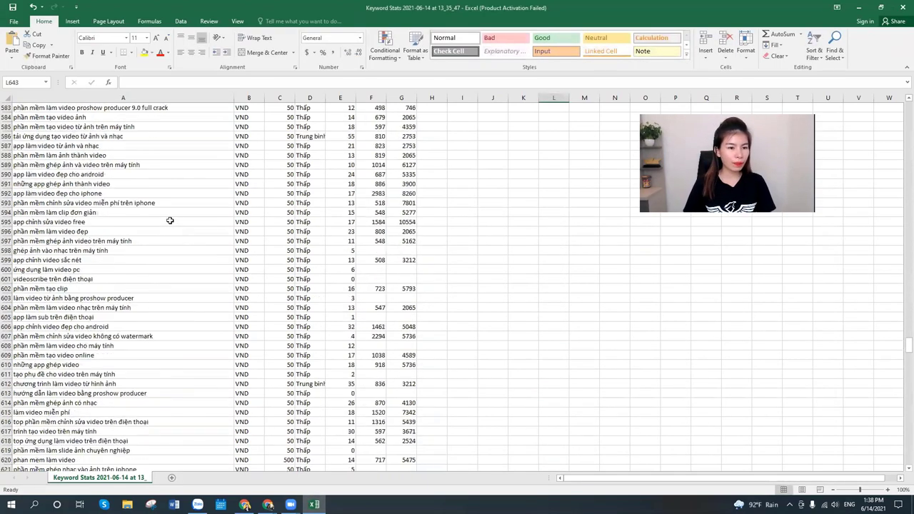
scroll(606, 203, up, 20)
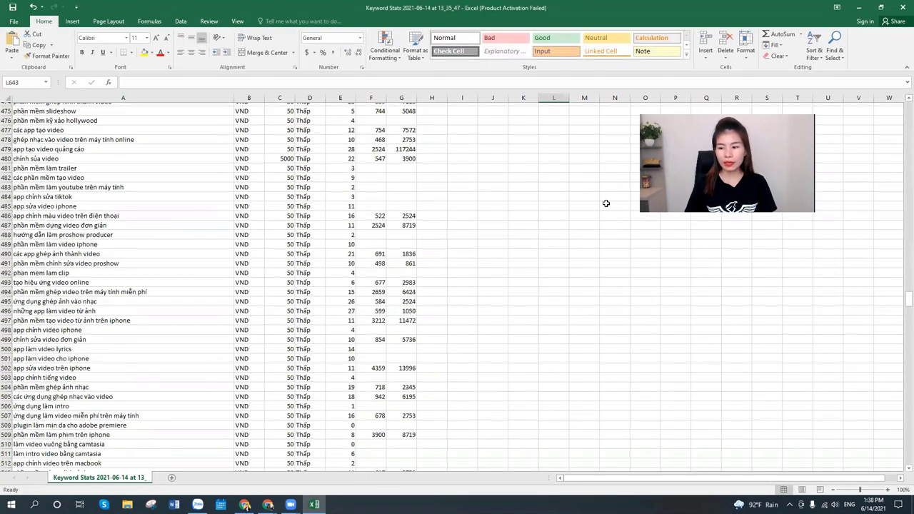
drag(907, 300, 863, 122)
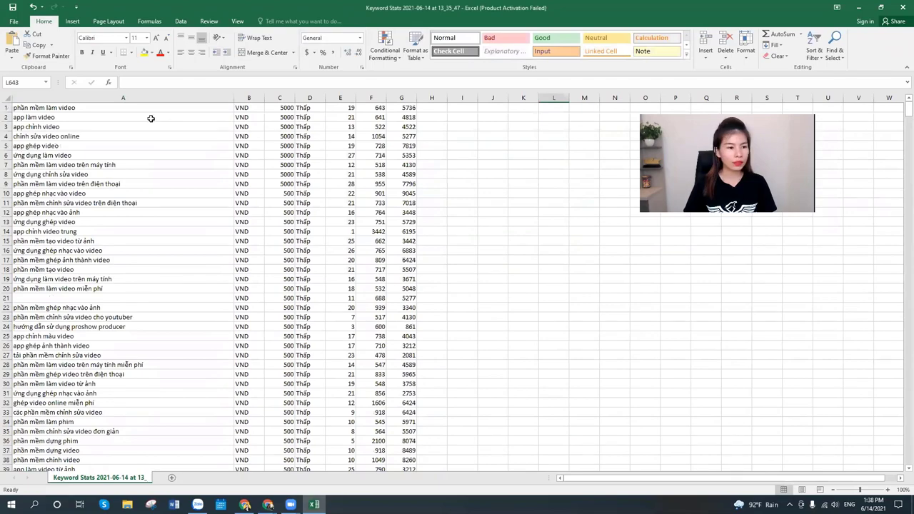
drag(150, 108, 144, 212)
key(ctrl+c)
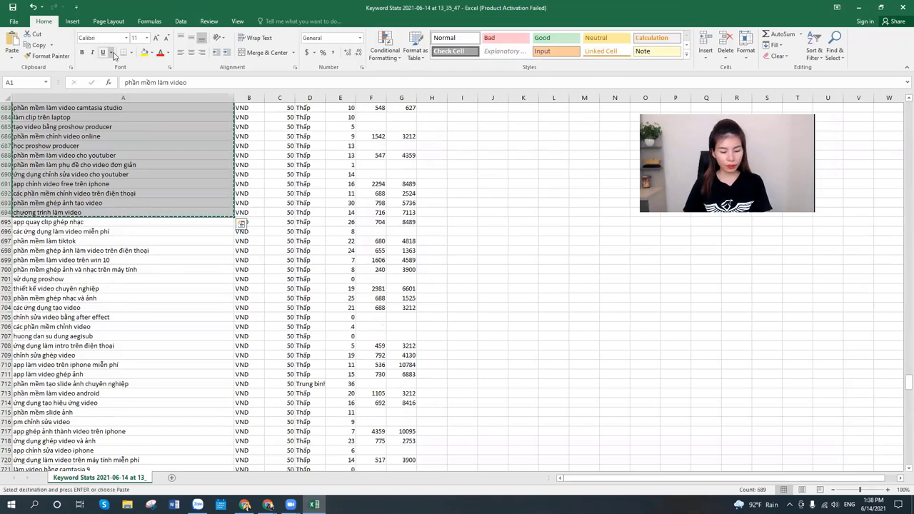
Replace the Google Ads ad group's keywords with the copied list, continue to ad creation and show the headline ideas.
key(alt+Tab)
key(ctrl+a)
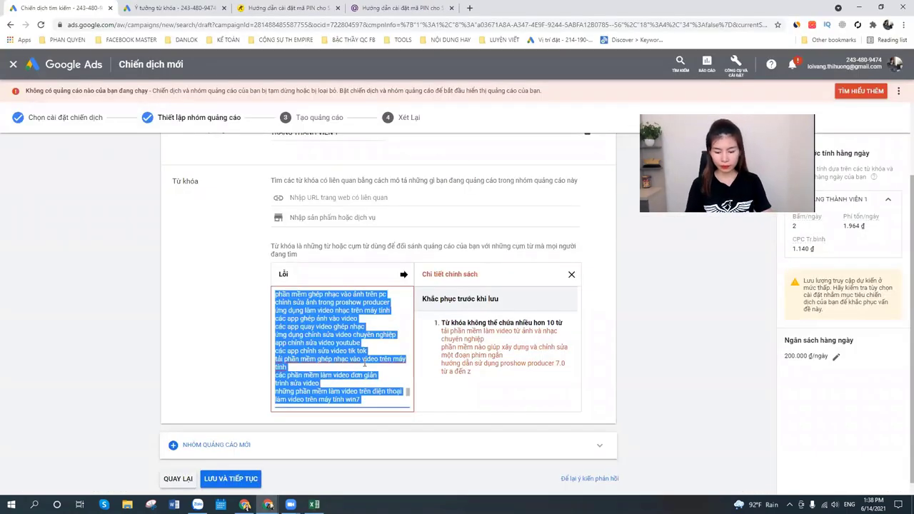
key(ctrl+v)
click(224, 476)
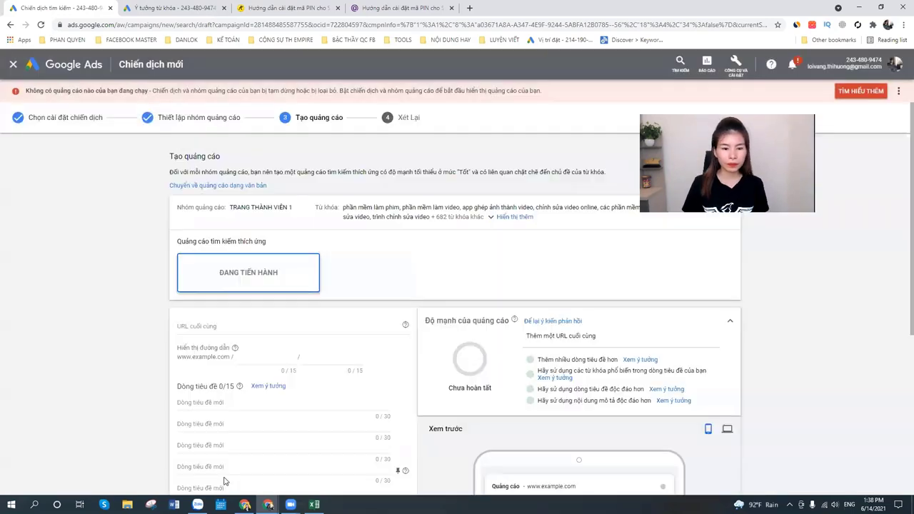
click(263, 383)
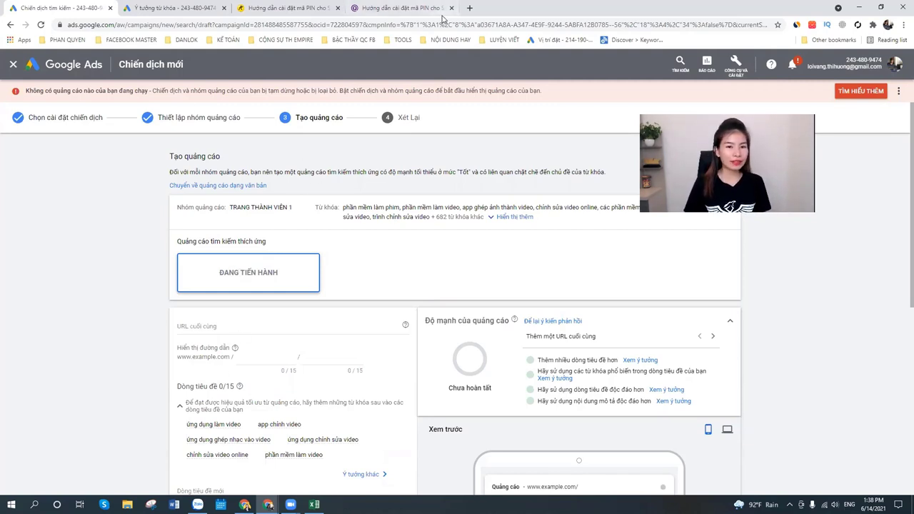
Copy the keyword "phần mềm chỉnh sửa video chuyên nghiệp miễn phí" from the Excel list and search Google for it in the other Chrome window.
click(314, 504)
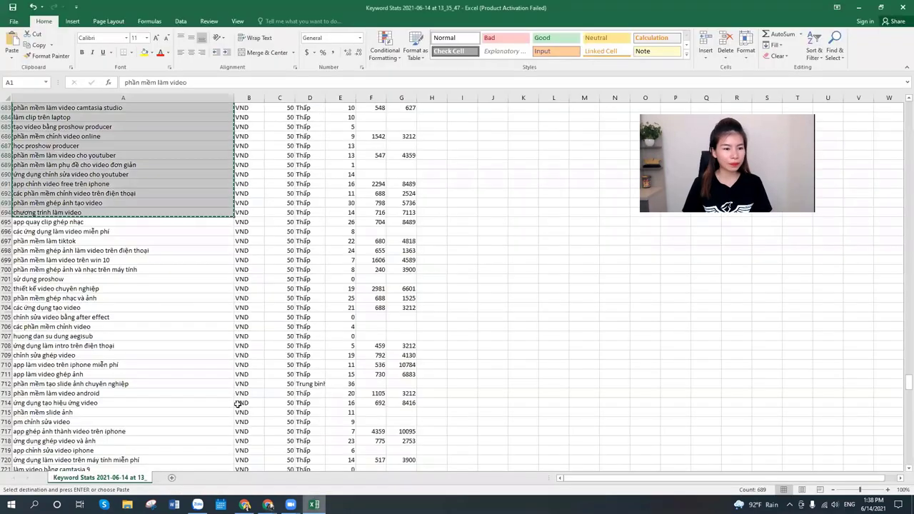
click(150, 220)
scroll(149, 220, up, 19)
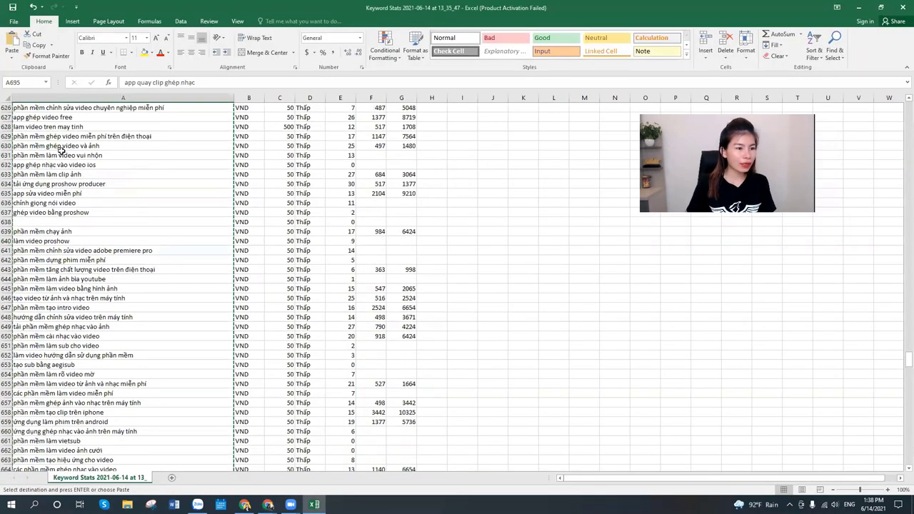
click(34, 108)
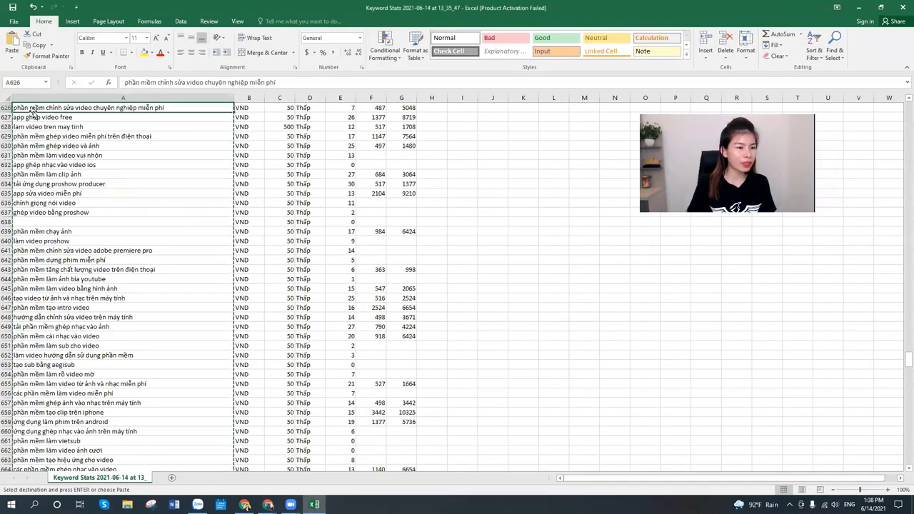
double_click(169, 107)
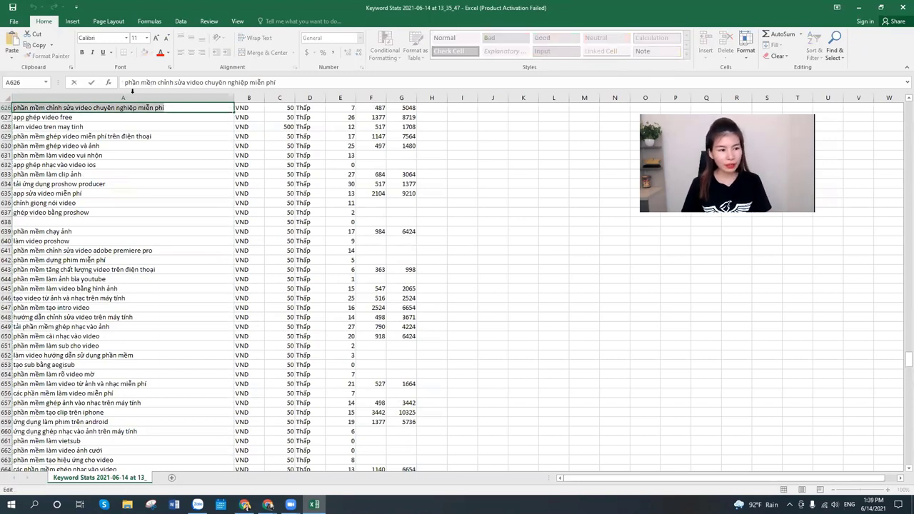
click(245, 505)
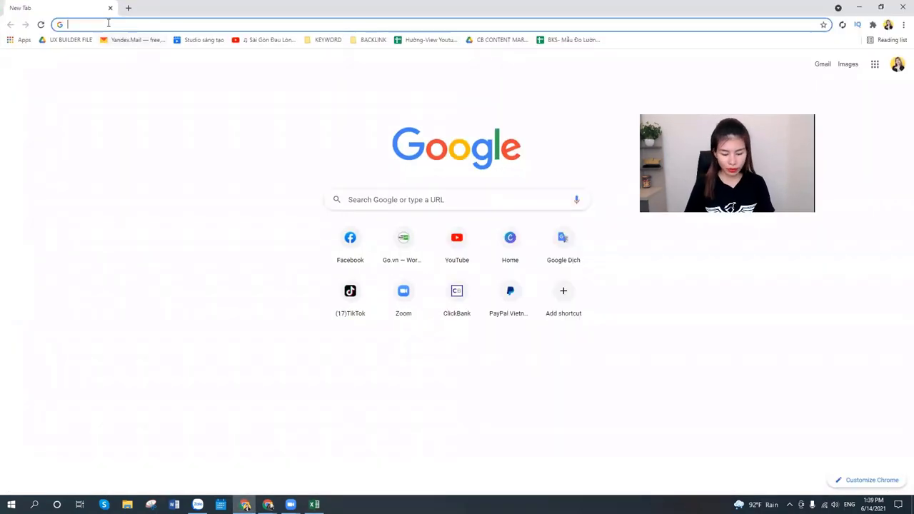
key(ctrl+v)
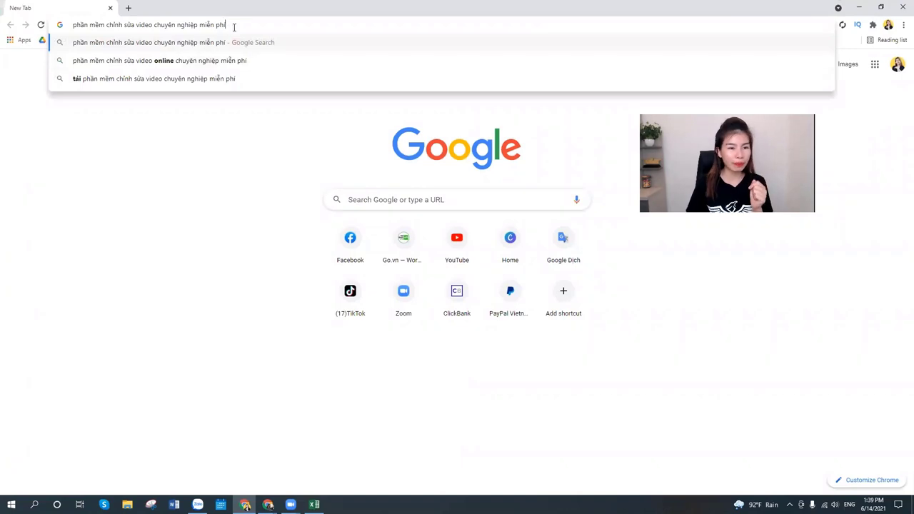
key(Return)
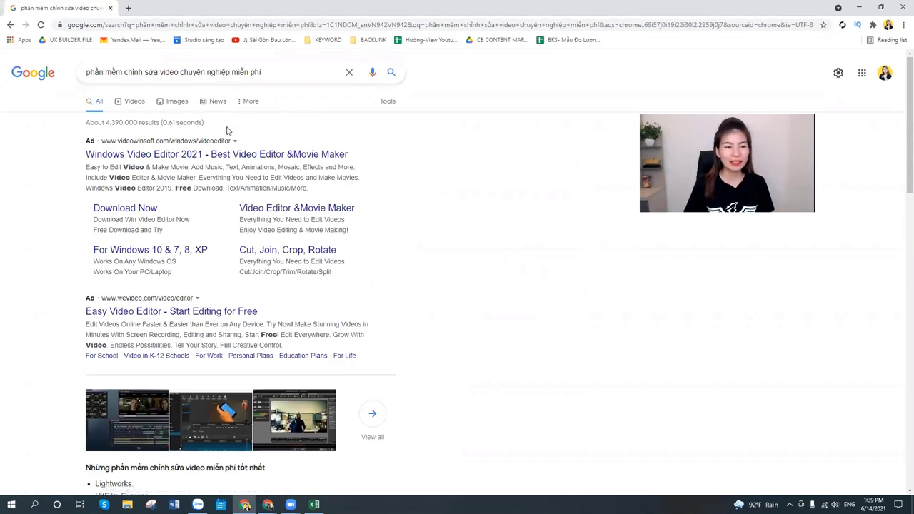
Copy the keyword "phần mềm làm clip ảnh" from the Excel list and search Google for it in Chrome.
key(alt+Tab)
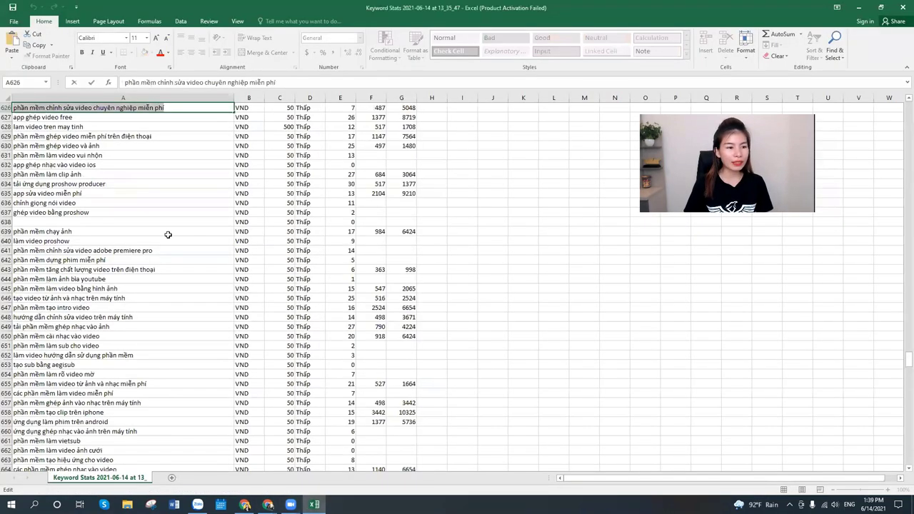
click(168, 231)
click(85, 146)
click(78, 184)
click(46, 173)
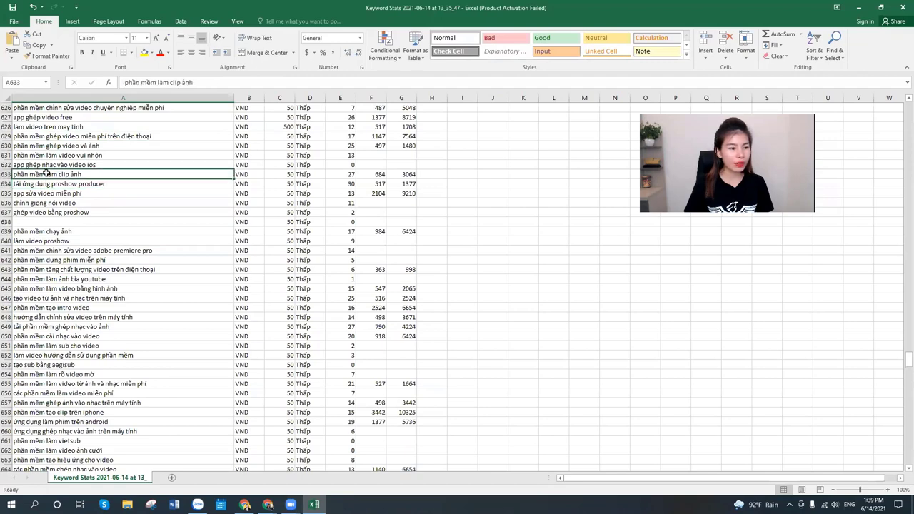
key(ctrl+c)
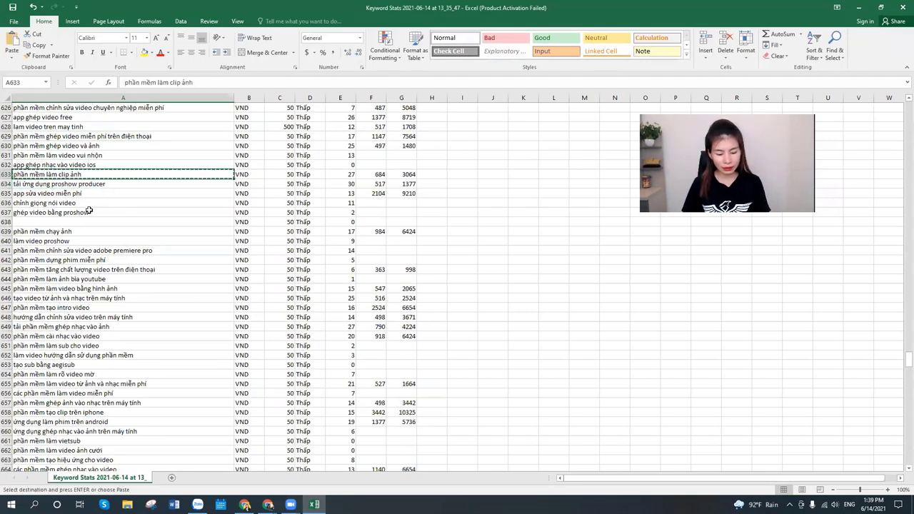
key(alt)
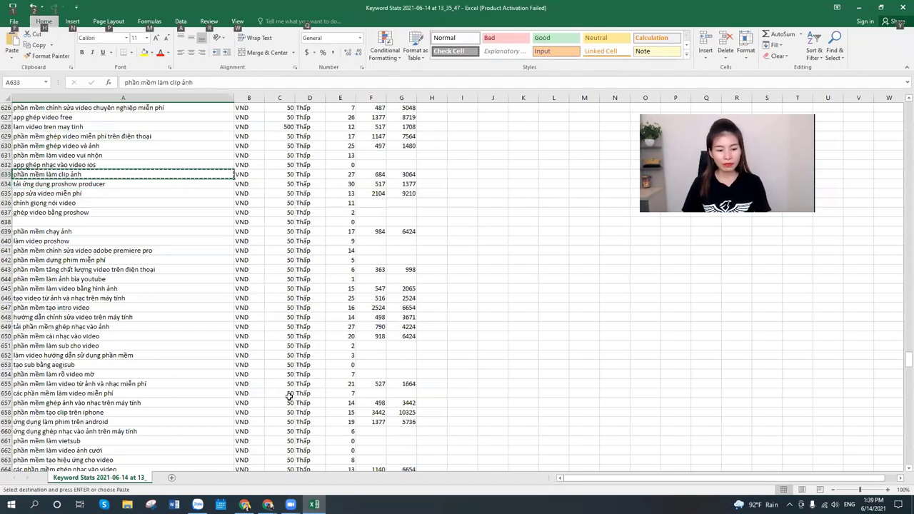
key(alt+Tab)
click(166, 75)
key(ctrl+a)
key(ctrl+v)
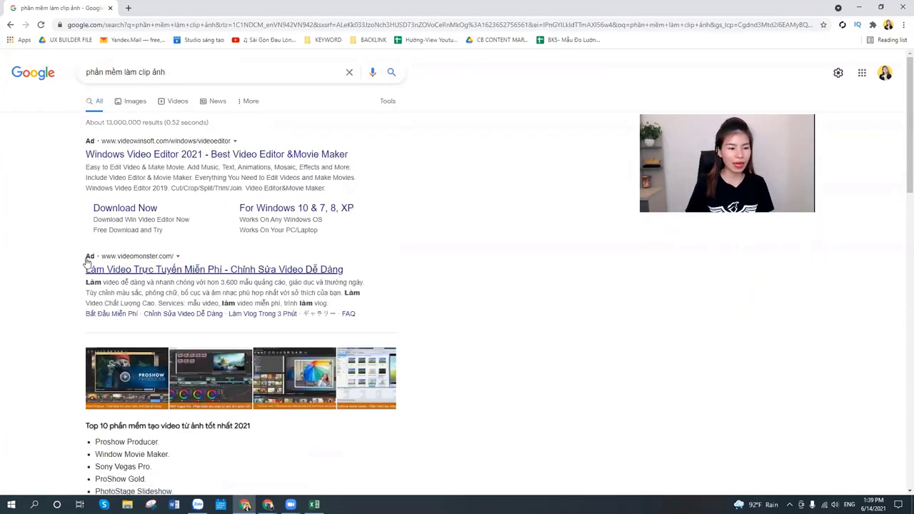
Examine the ads, organic results and related searches for "phần mềm làm clip ảnh" alongside the Excel keyword list.
scroll(90, 259, down, 12)
scroll(121, 370, down, 1)
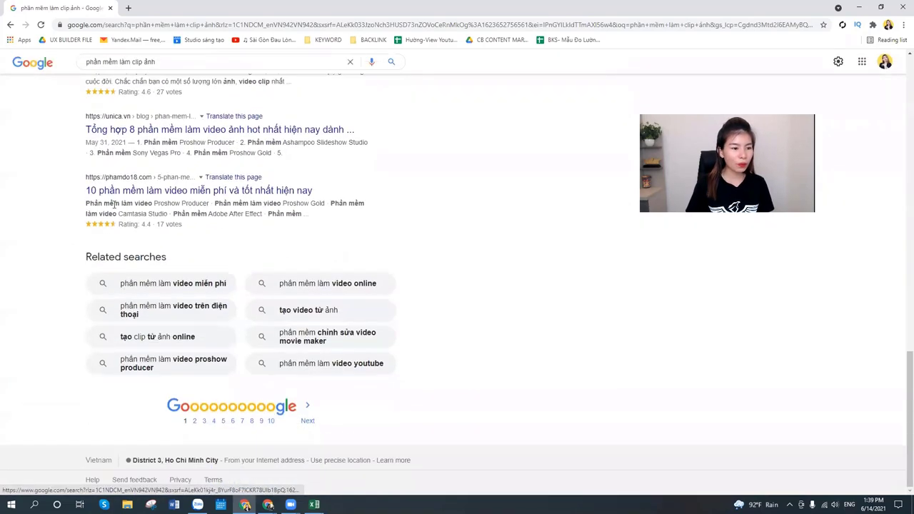
scroll(523, 203, up, 2)
scroll(629, 279, up, 10)
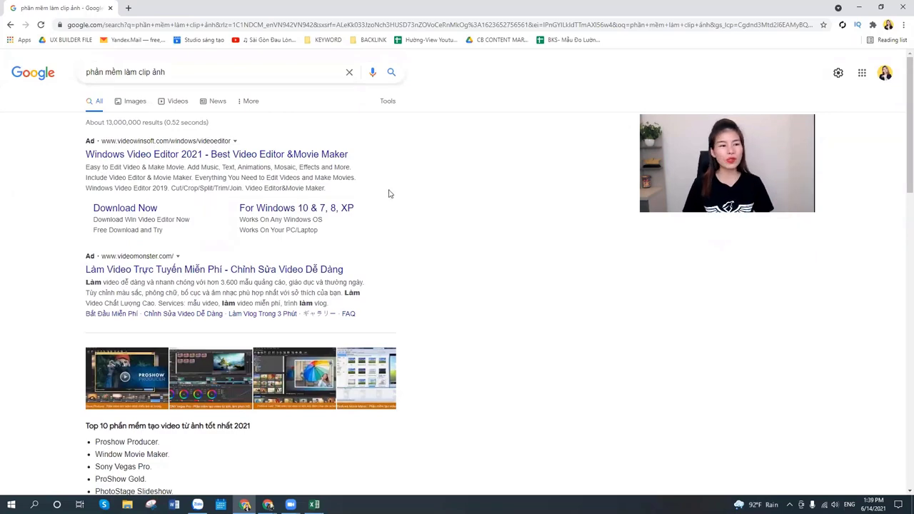
key(alt+Tab)
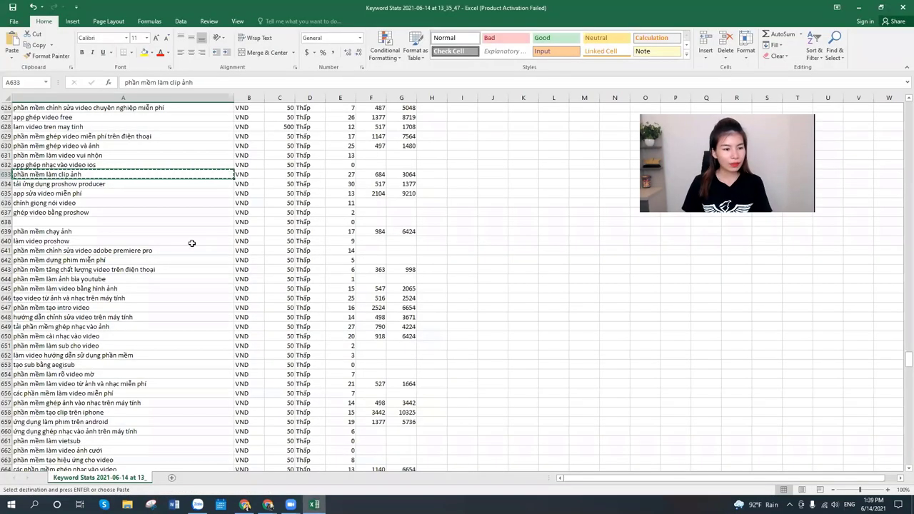
click(72, 149)
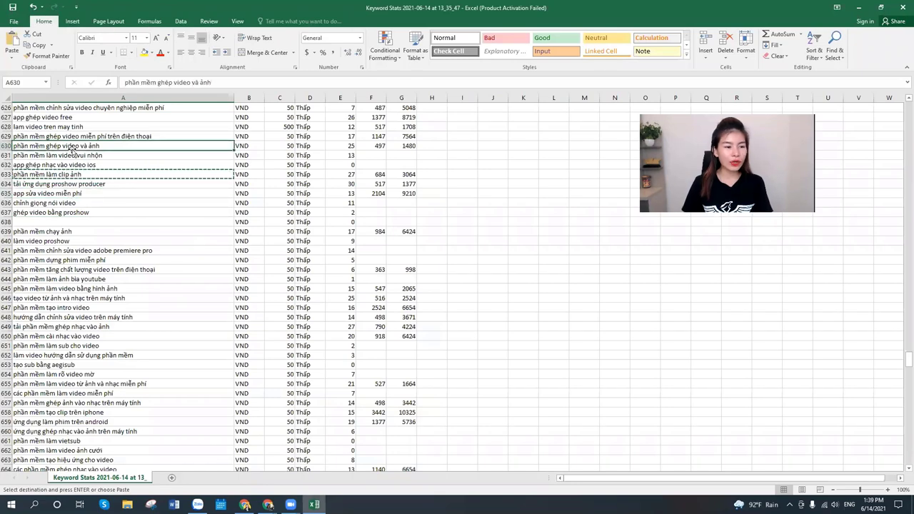
key(alt+Tab)
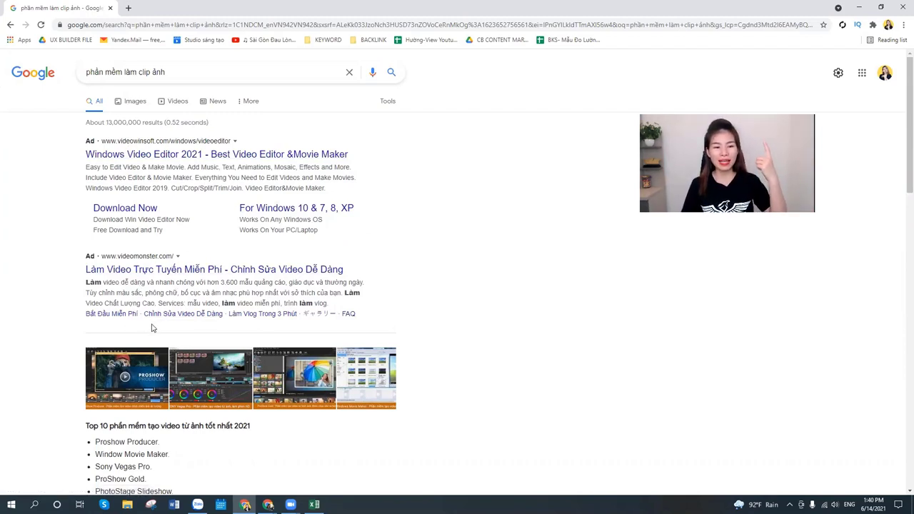
Switch to the Google Ads campaign draft and examine the responsive search ad form, including its headline and description fields.
click(268, 505)
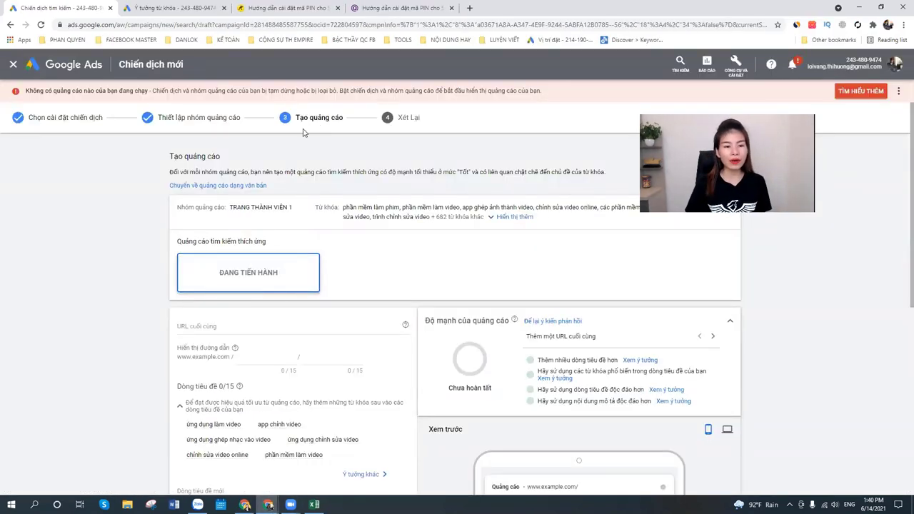
scroll(405, 230, down, 3)
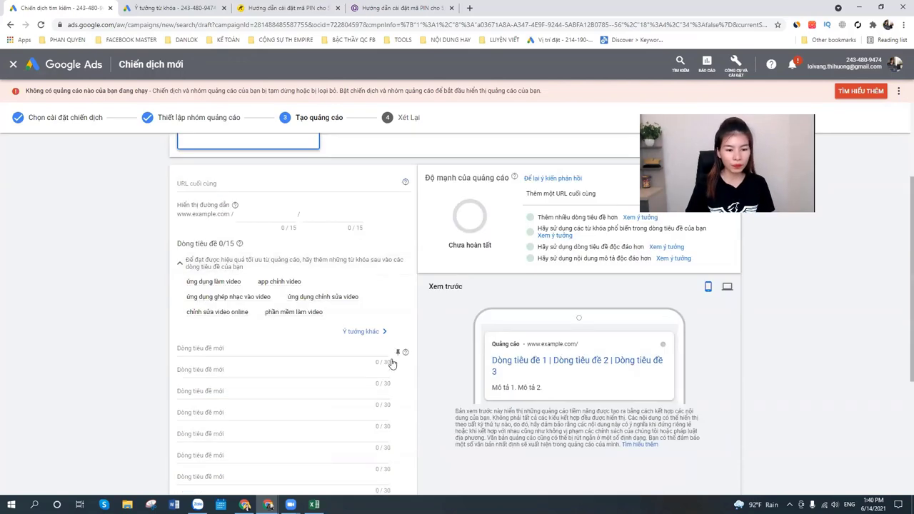
click(207, 301)
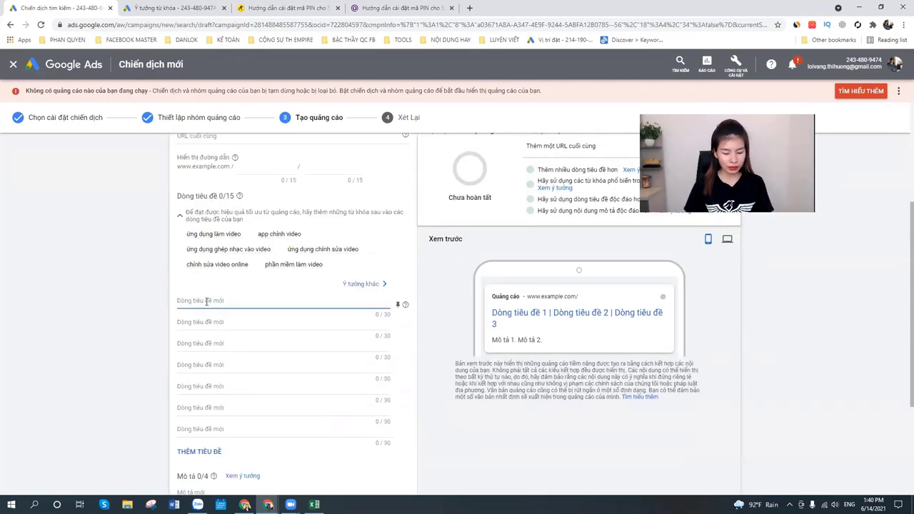
scroll(207, 301, up, 3)
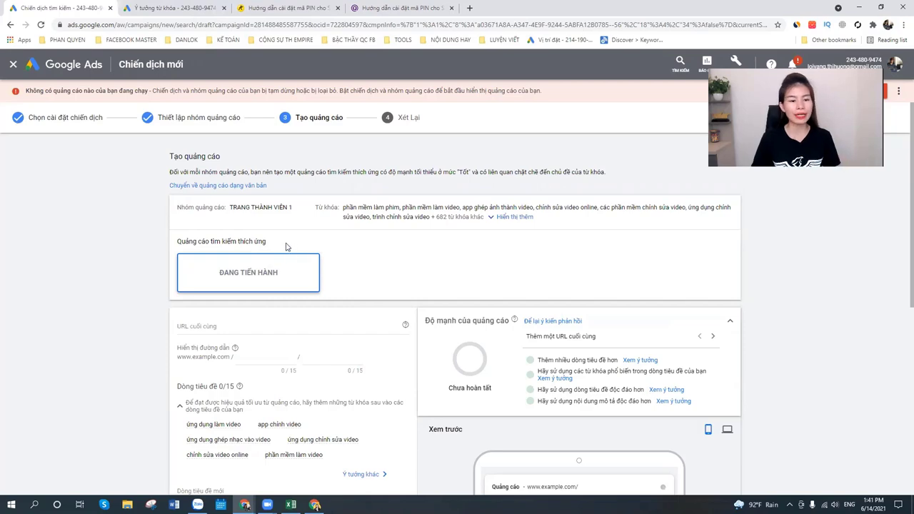
scroll(222, 329, down, 5)
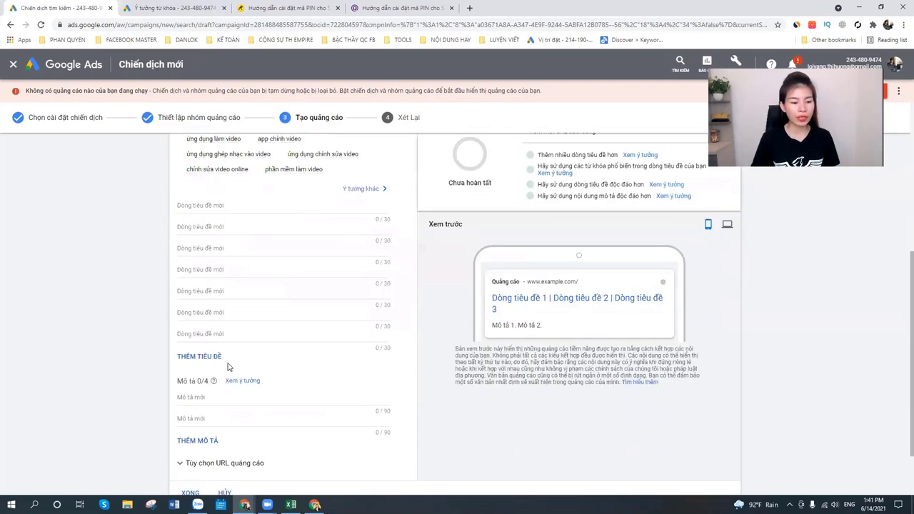
scroll(230, 343, up, 3)
scroll(231, 349, up, 3)
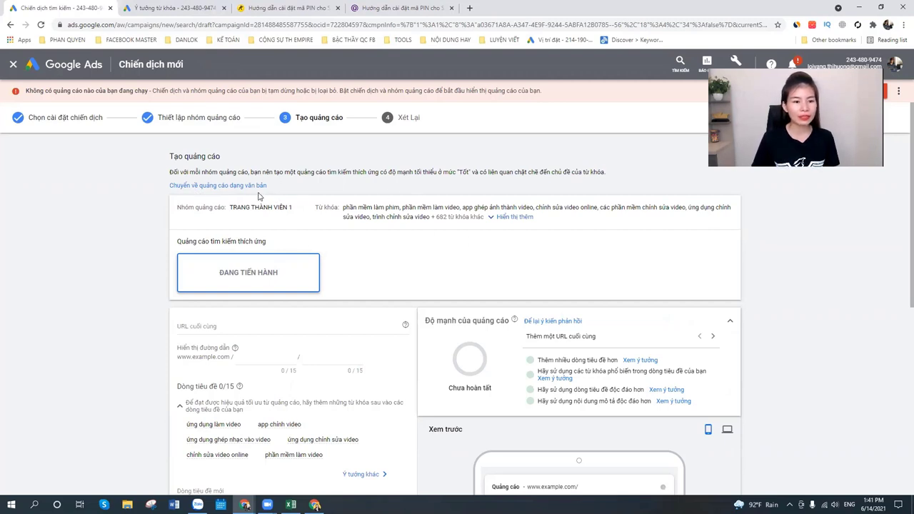
drag(265, 244, 183, 244)
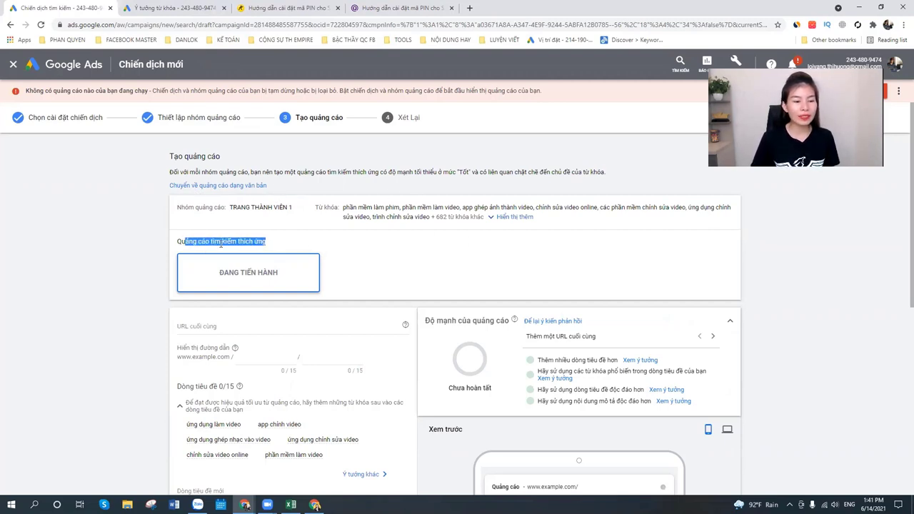
scroll(164, 274, down, 5)
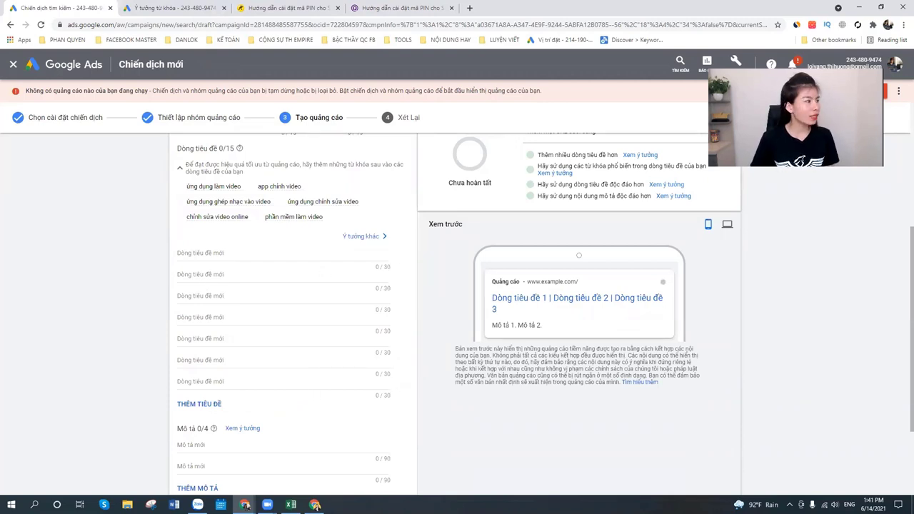
Switch to the Google results for "phần mềm làm clip ảnh", look through the organic listings and close that page.
key(alt+Tab)
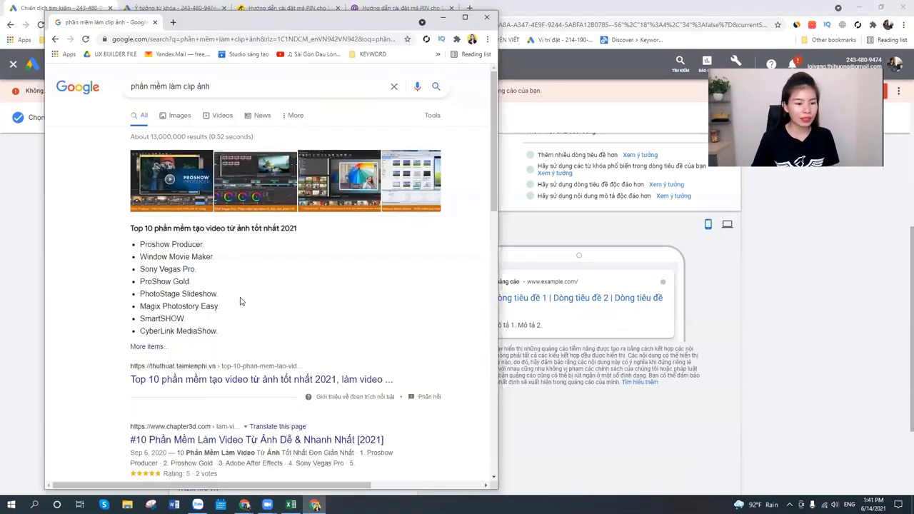
scroll(239, 302, down, 3)
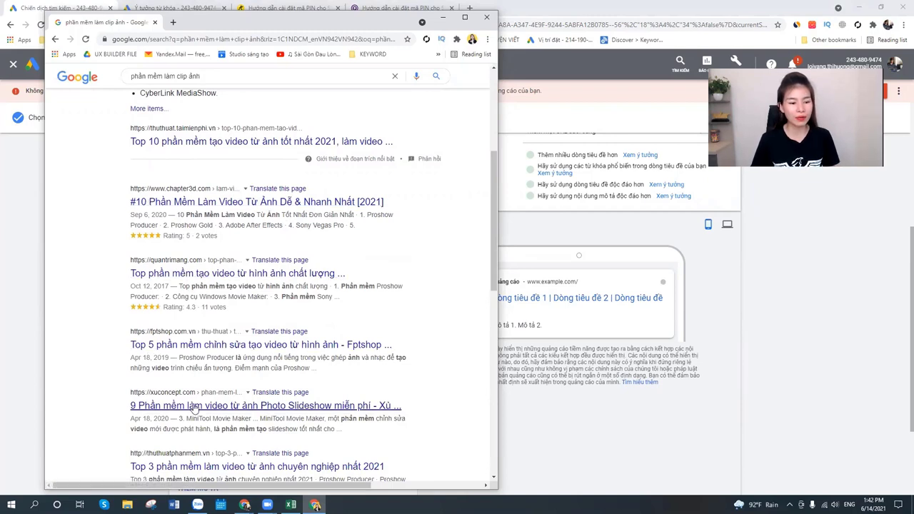
click(155, 22)
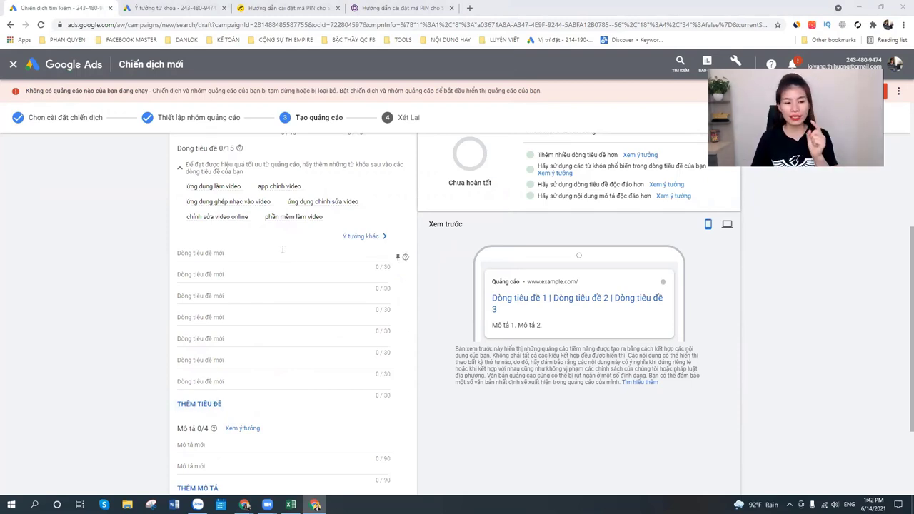
Examine the responsive search ad form from the ad group details down to the headline and description fields.
scroll(142, 302, up, 4)
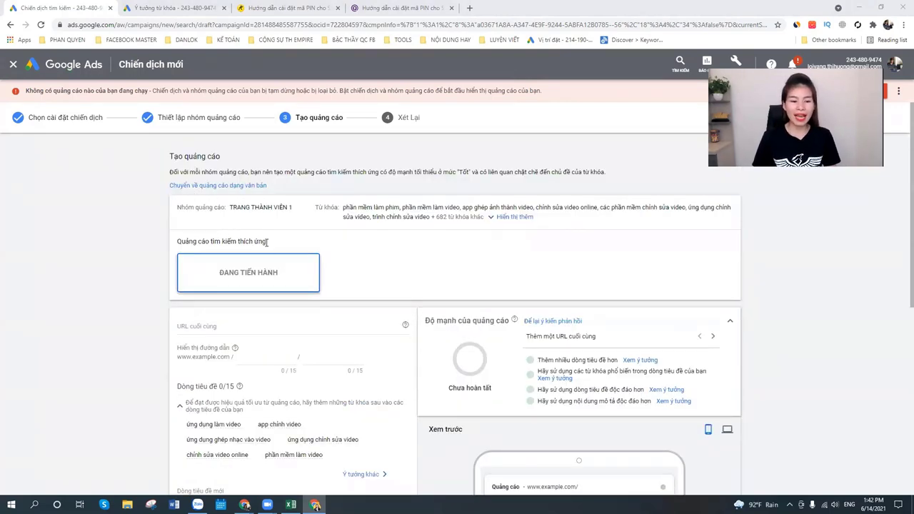
scroll(215, 349, down, 4)
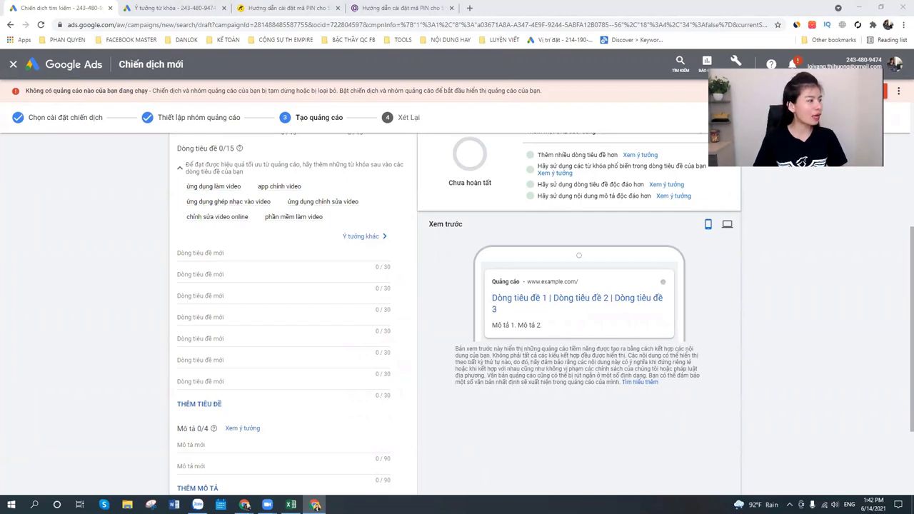
key(alt+Tab)
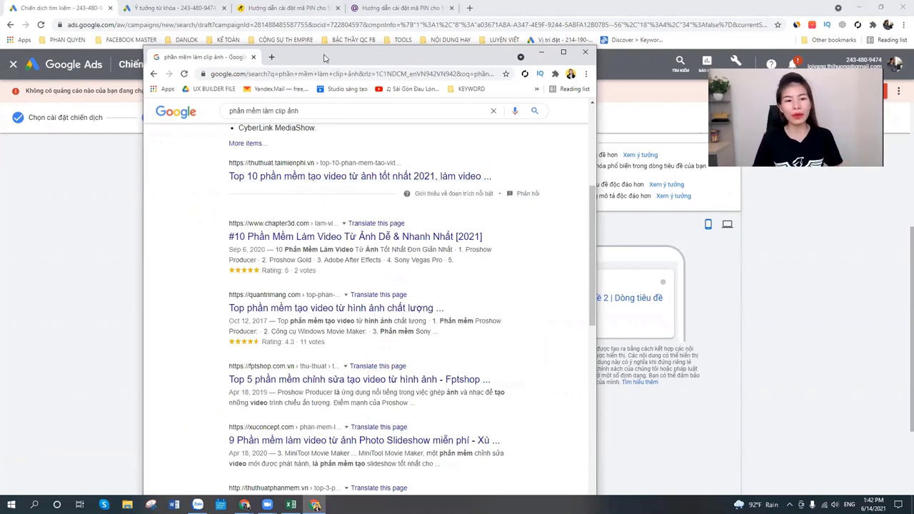
key(alt+Tab)
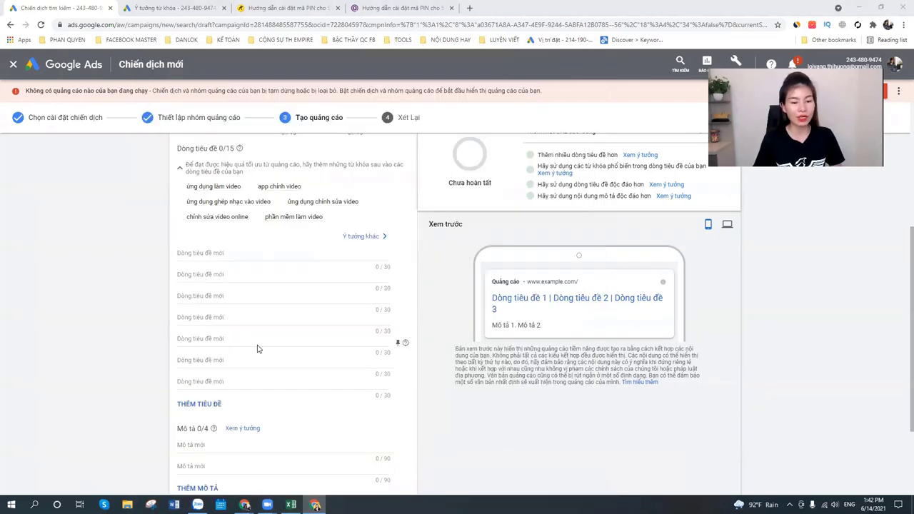
scroll(258, 283, down, 2)
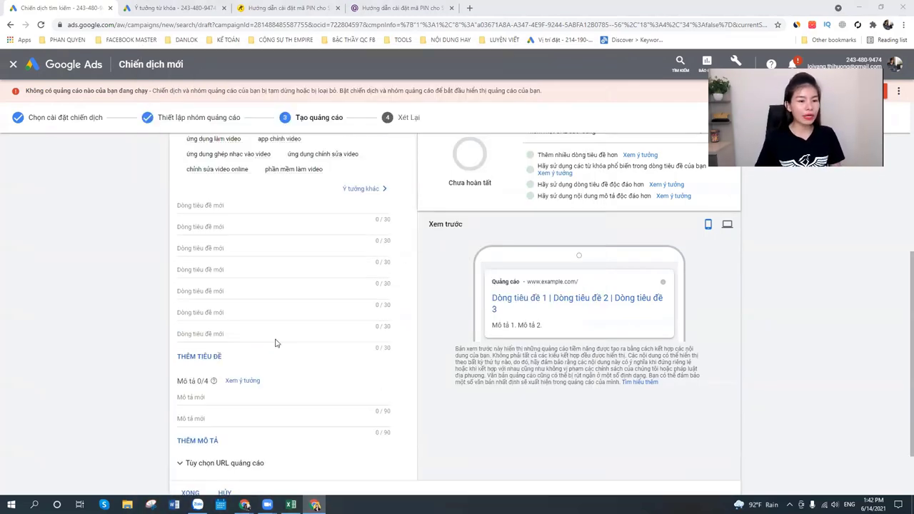
scroll(276, 342, up, 3)
scroll(244, 423, down, 2)
scroll(212, 400, down, 2)
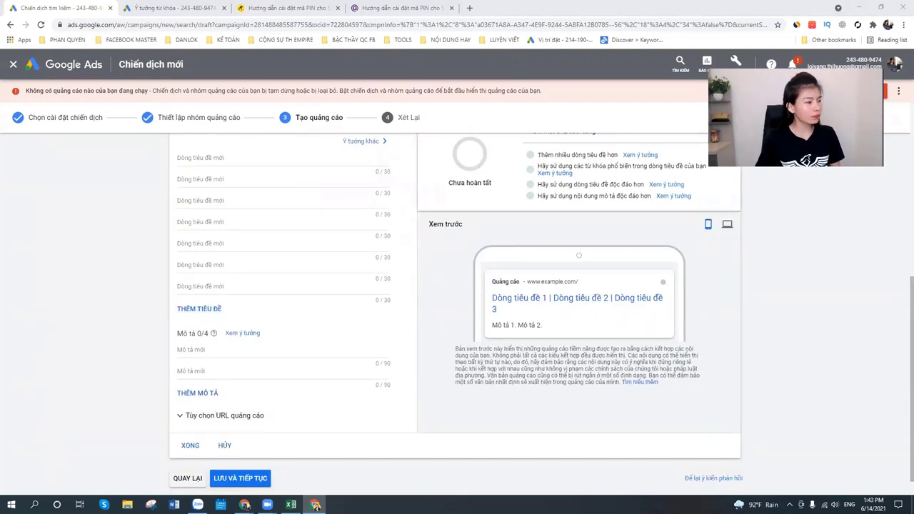
Switch to the Google results for "phần mềm làm clip ảnh" and examine the description text of the organic listings.
key(alt+Tab)
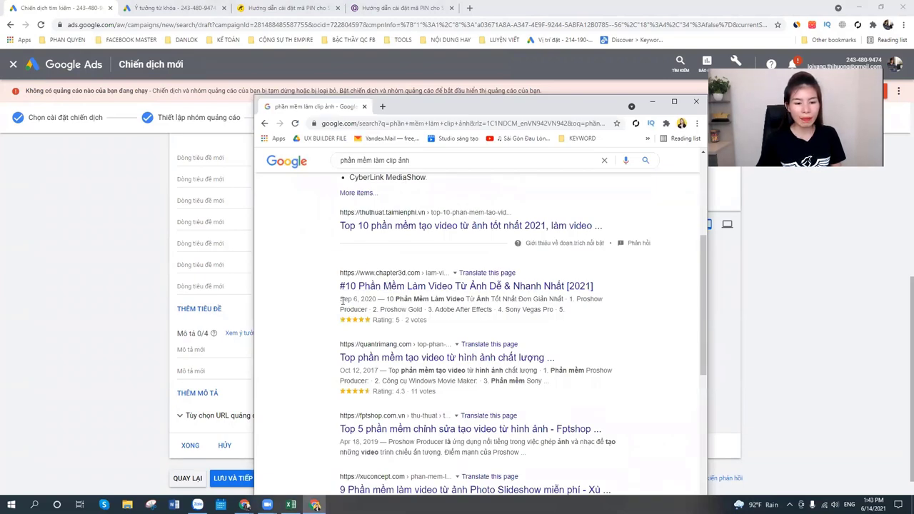
drag(340, 299, 542, 330)
drag(414, 370, 492, 370)
scroll(429, 321, up, 4)
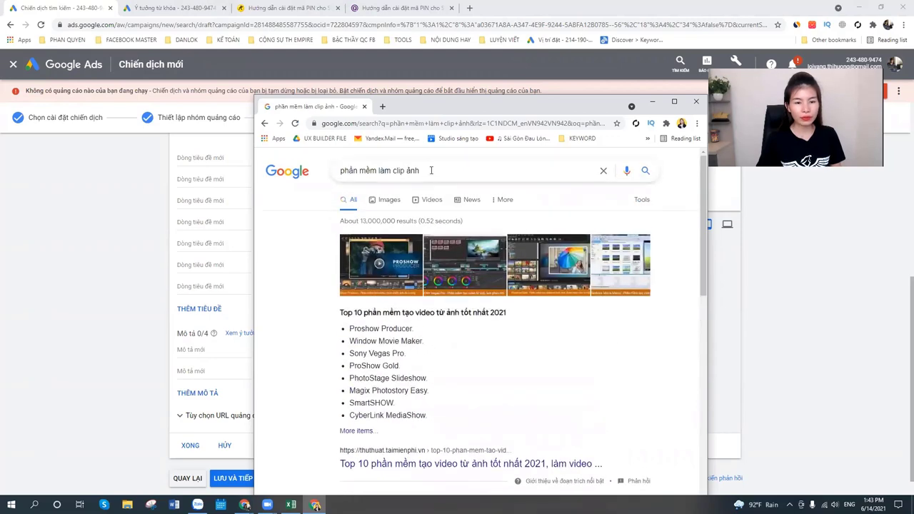
Search Google for "phần mềm chỉnh sửa video chuyên nghiệp miễn phí" and look through the listings and related searches.
drag(431, 170, 316, 168)
text(phần )
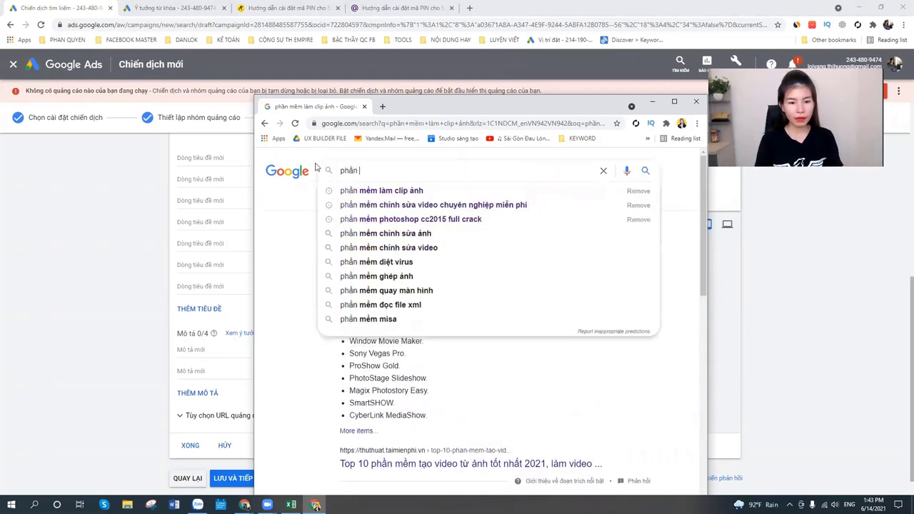
text(mềm)
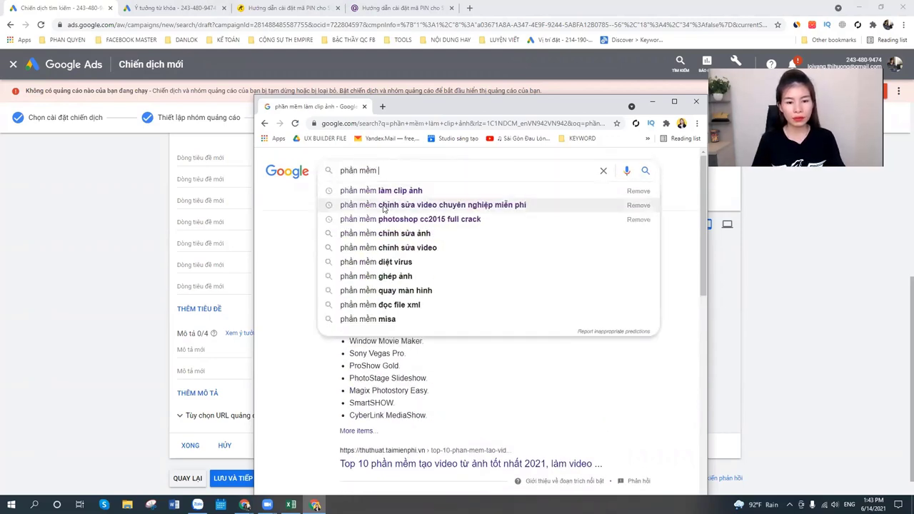
click(400, 205)
scroll(392, 338, down, 1)
scroll(392, 338, down, 3)
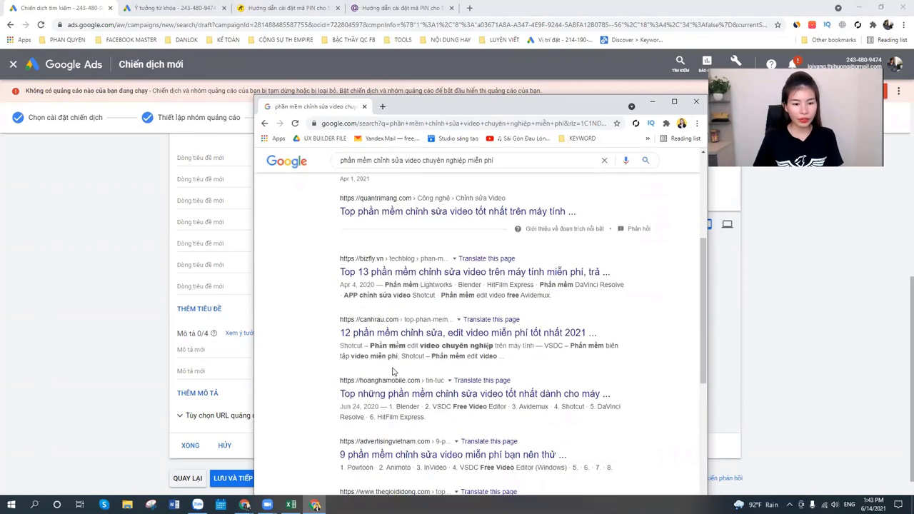
scroll(356, 312, down, 8)
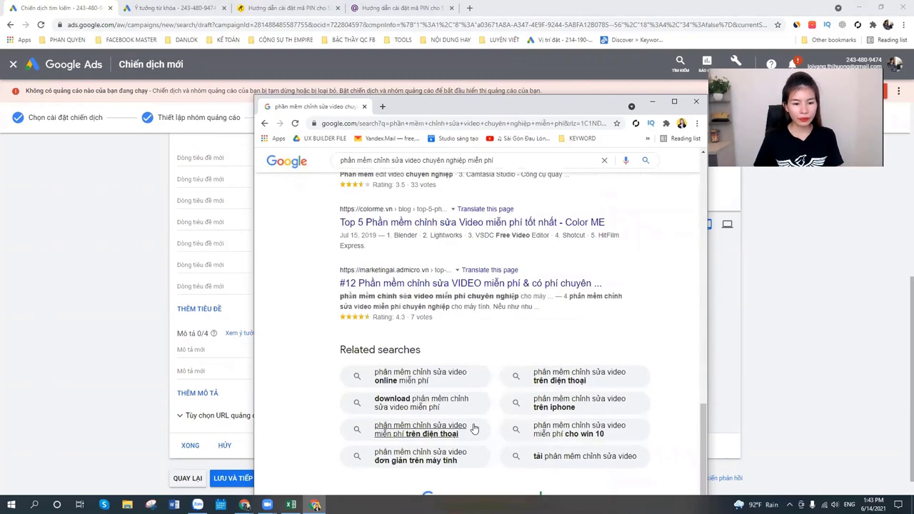
scroll(473, 428, up, 7)
Search Google for "mua điện thoại iphone" and highlight the description text of the first ad.
click(604, 160)
click(348, 416)
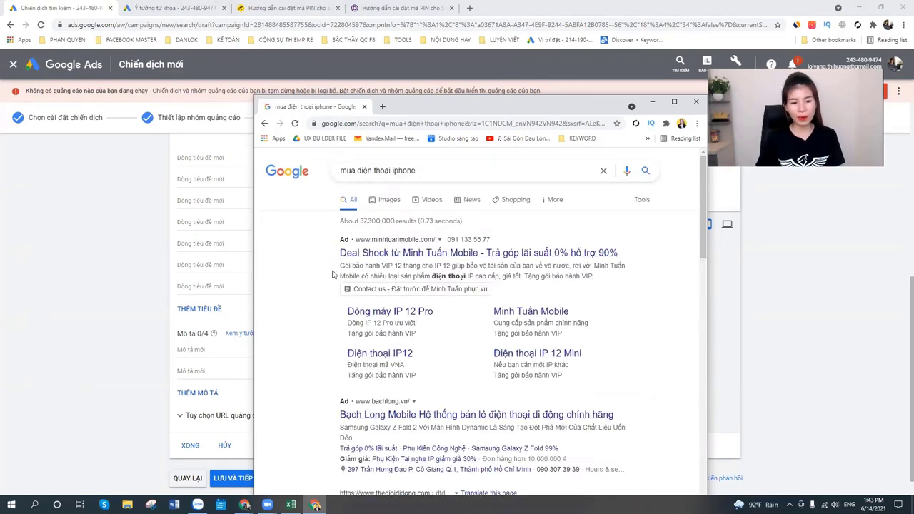
drag(338, 269, 592, 276)
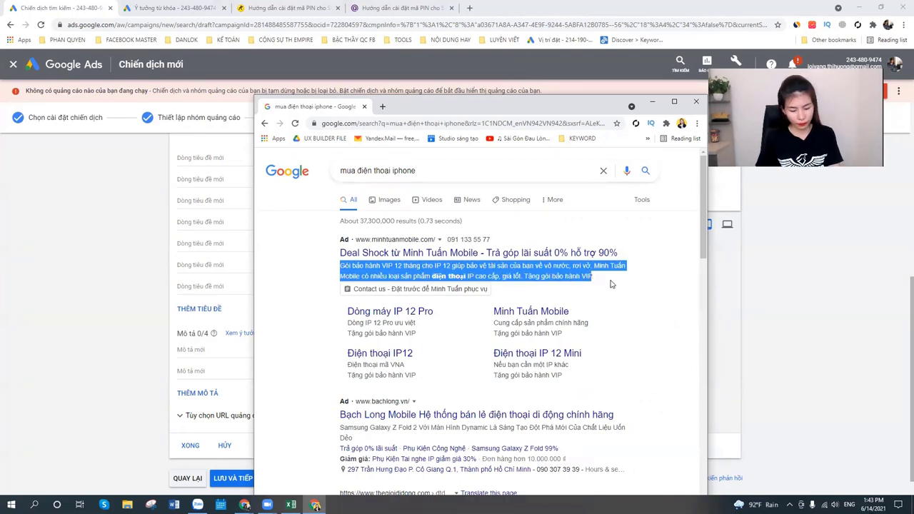
Return to the Google Ads campaign draft and examine the responsive ad's description fields, text-ad option and headline fields.
click(157, 180)
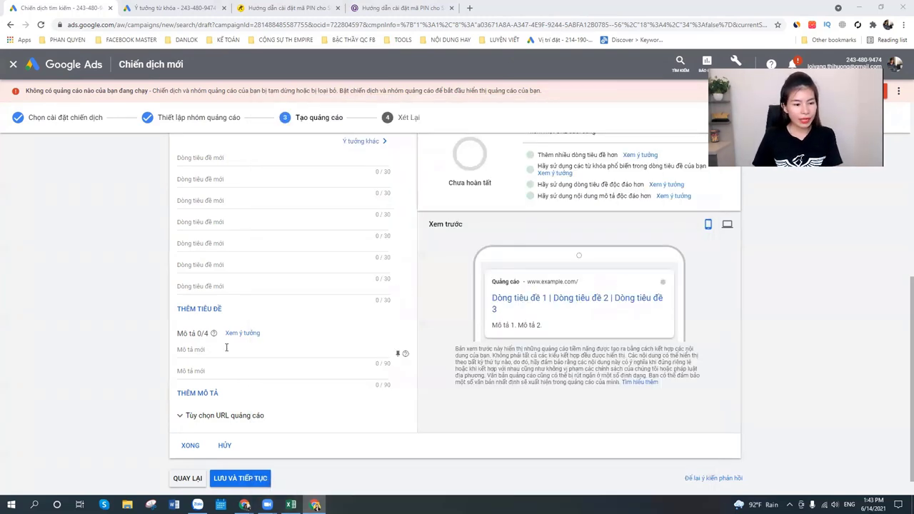
click(220, 377)
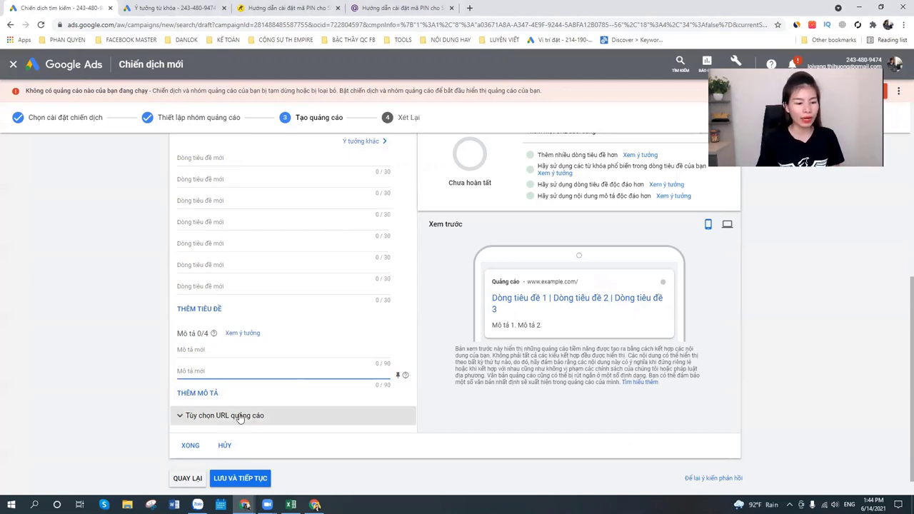
scroll(150, 347, up, 2)
scroll(150, 347, up, 3)
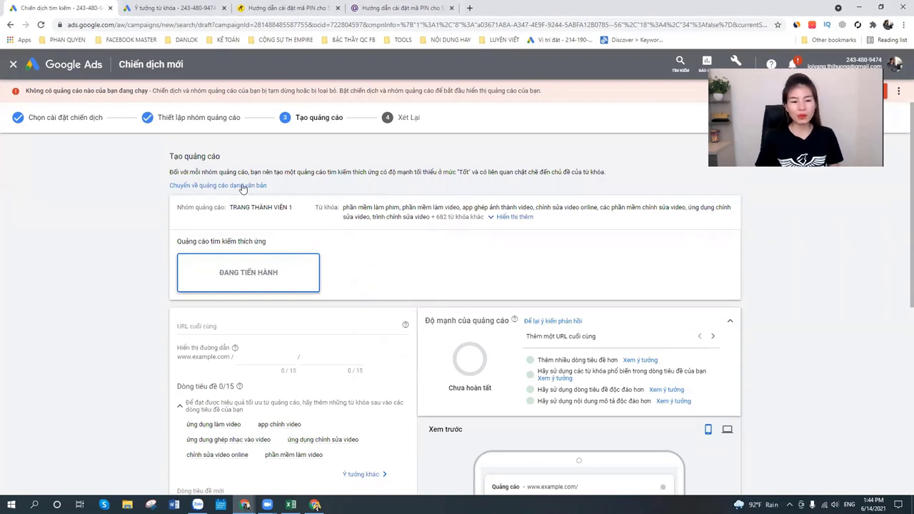
scroll(285, 321, down, 8)
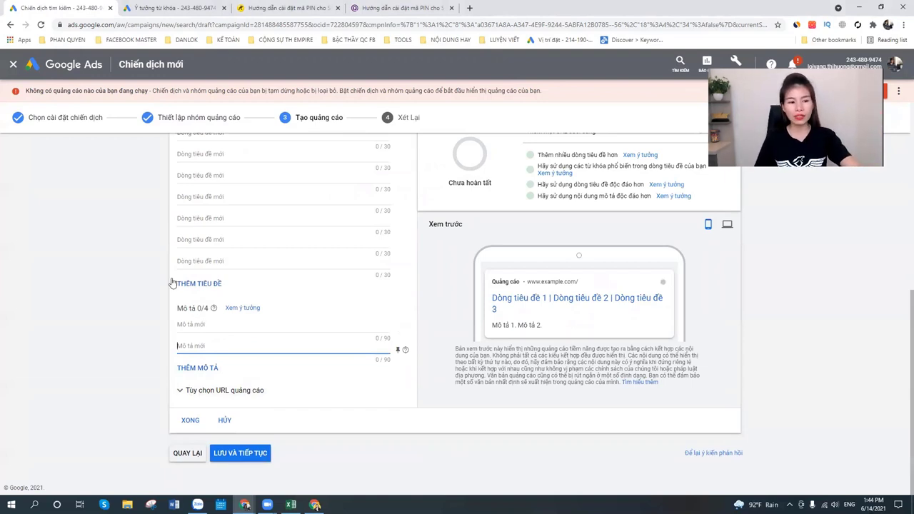
scroll(216, 335, up, 1)
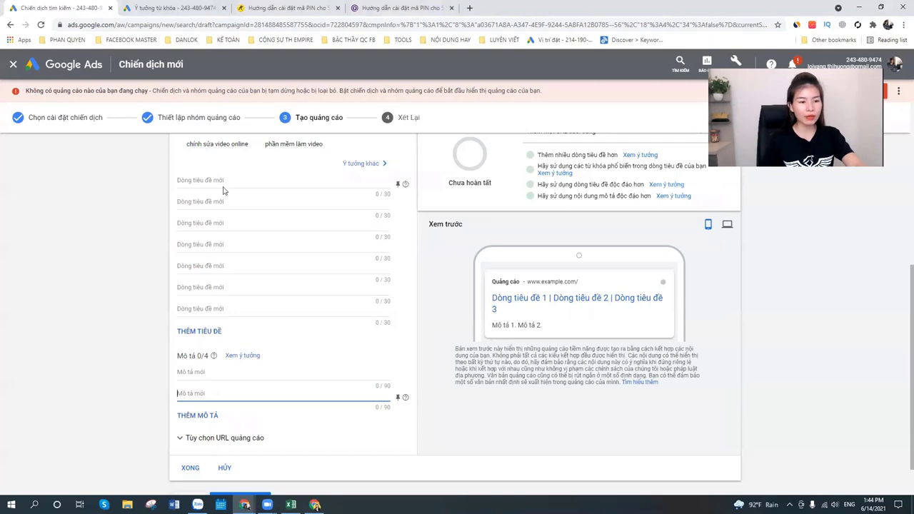
scroll(243, 207, down, 1)
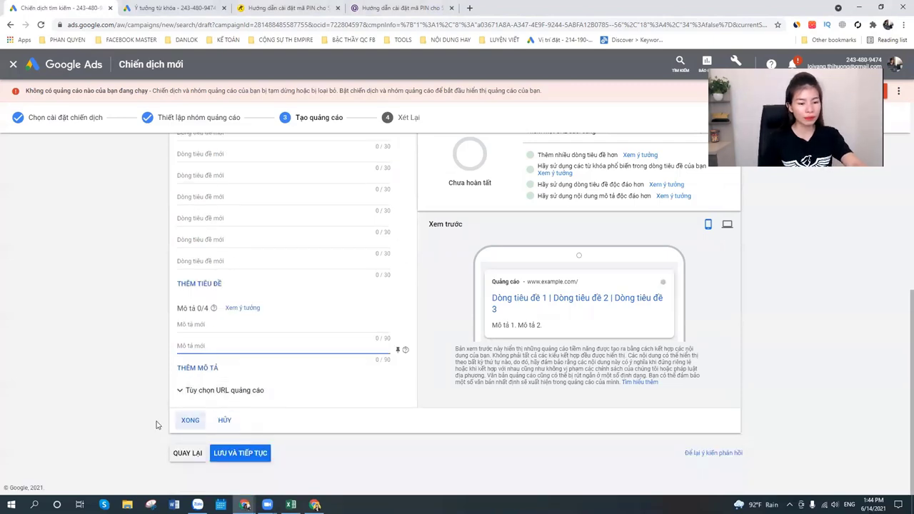
Switch the ad being created from a responsive search ad to a text ad.
scroll(214, 401, up, 10)
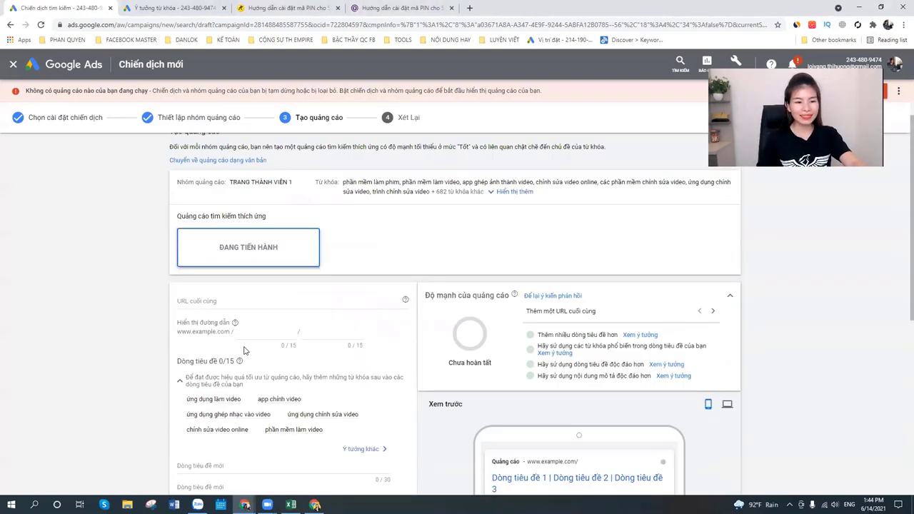
scroll(227, 259, up, 1)
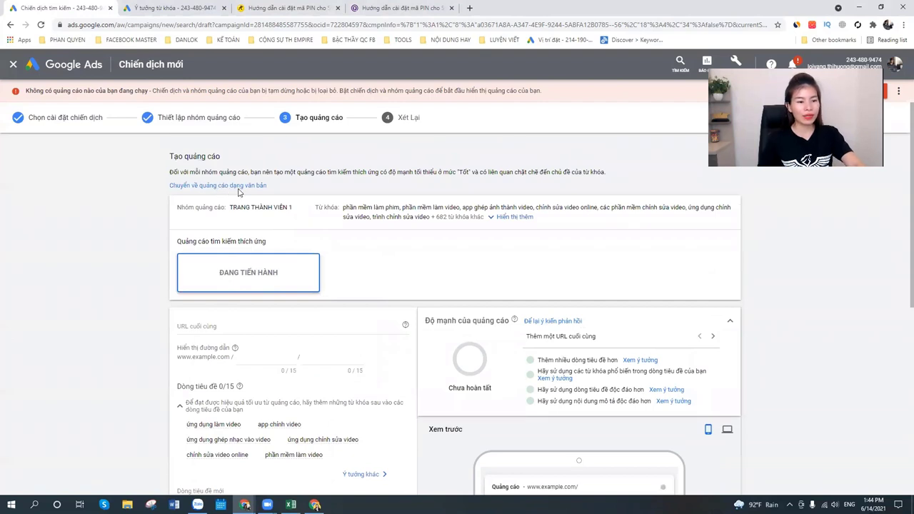
click(247, 186)
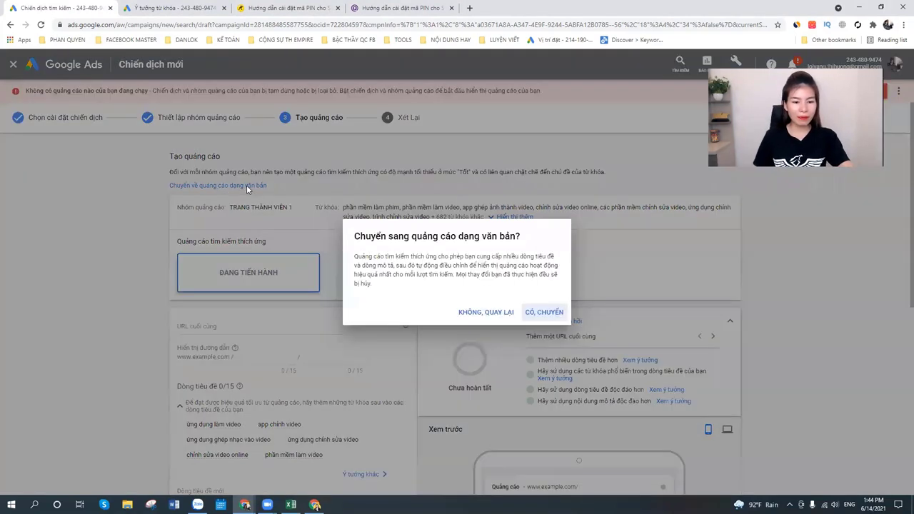
click(551, 317)
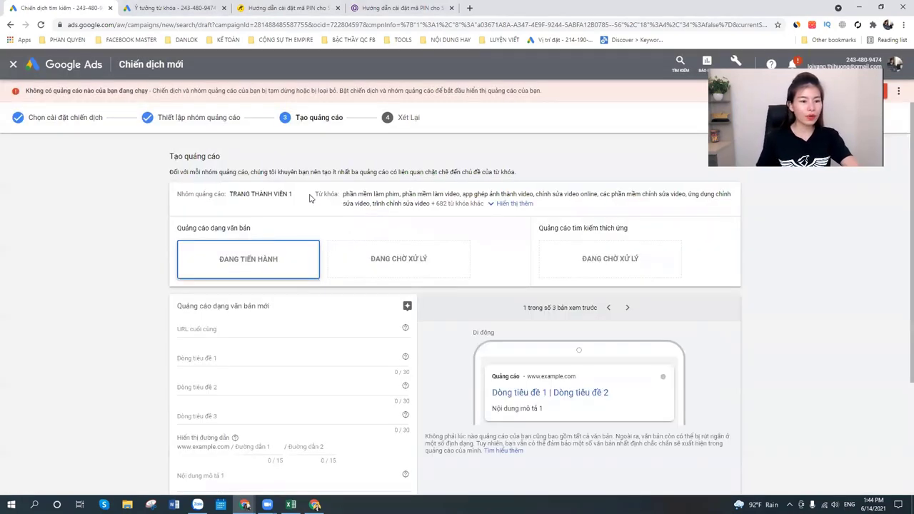
scroll(241, 344, down, 2)
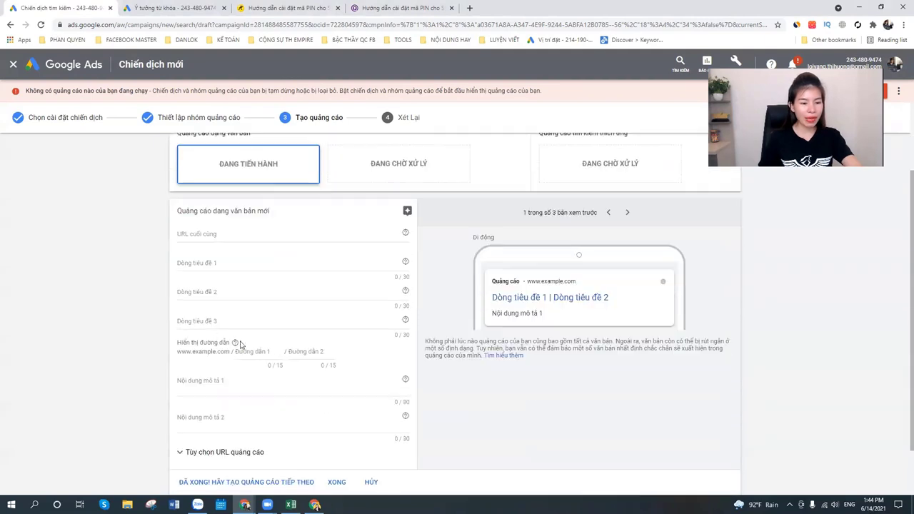
click(202, 233)
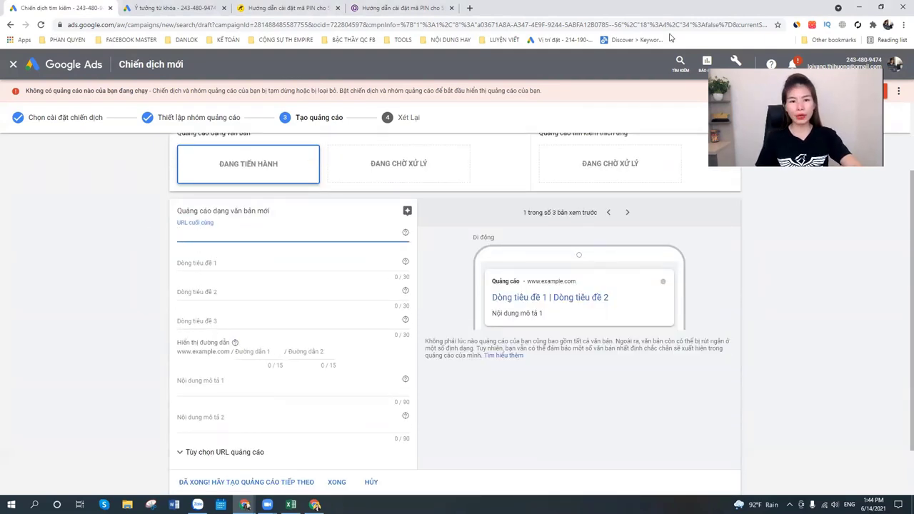
click(474, 9)
text(x-go.vn/trang-thanh-vien)
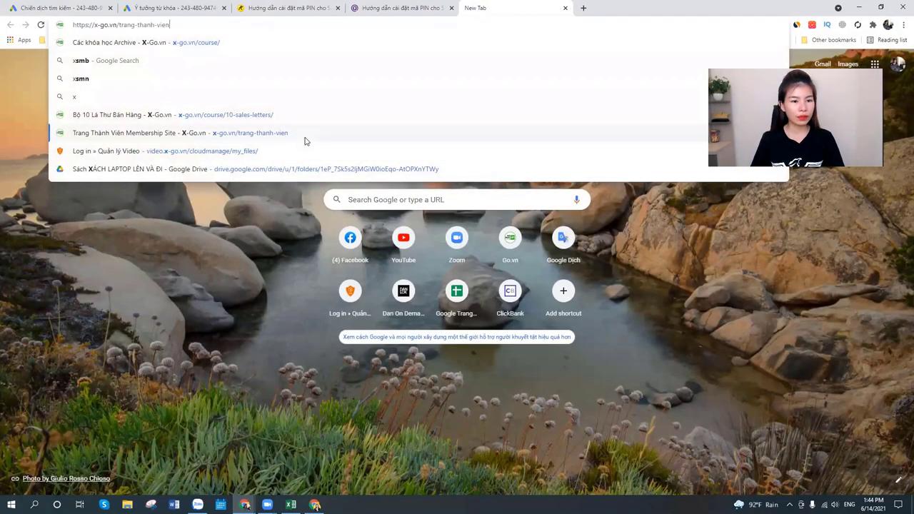
click(305, 135)
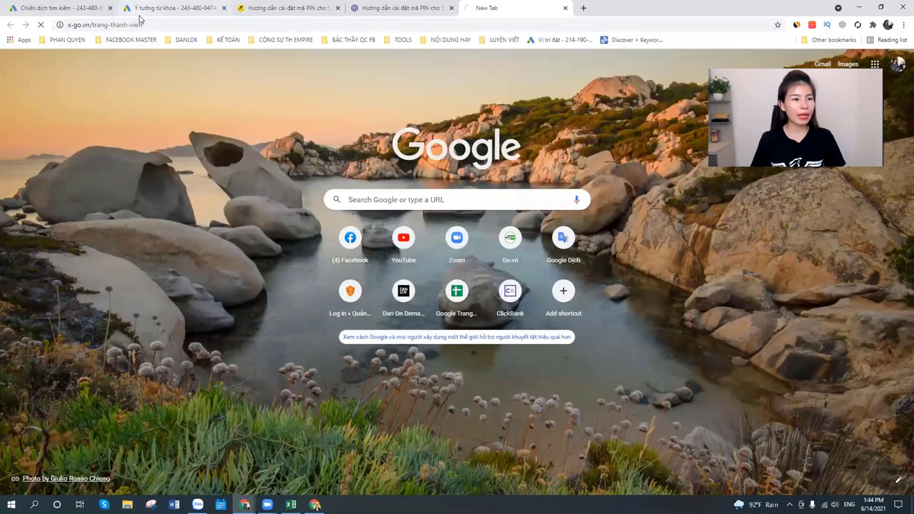
click(64, 8)
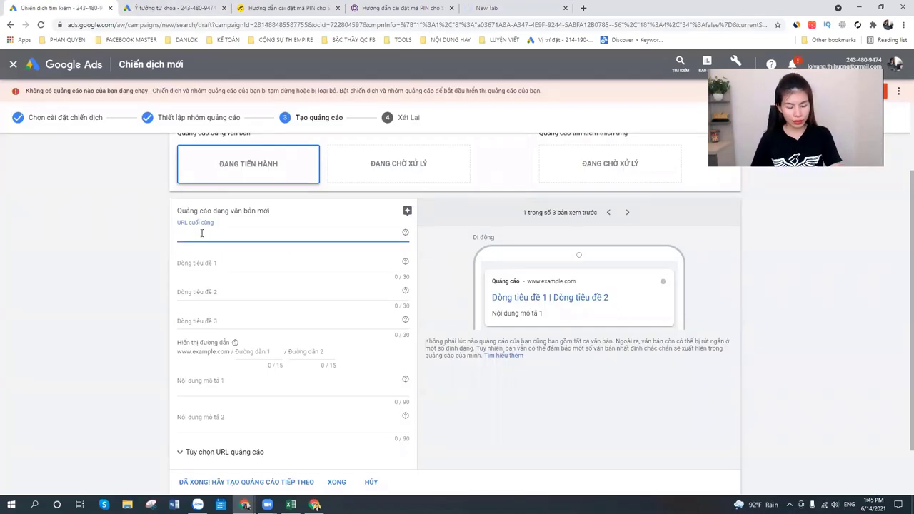
text(https://x-go.vn/trang-thanh-vien)
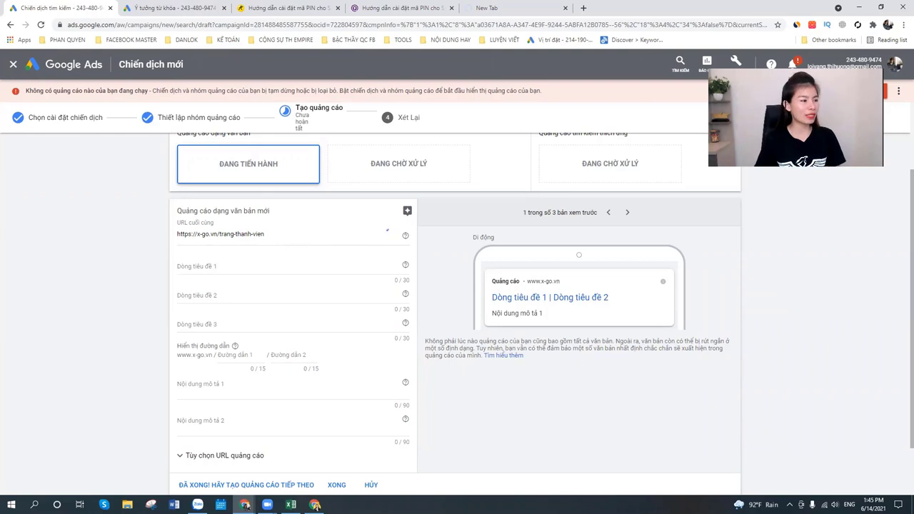
View the Google results for "mua điện thoại iphone" and check the browser tab loading the x-go.vn landing page.
click(315, 505)
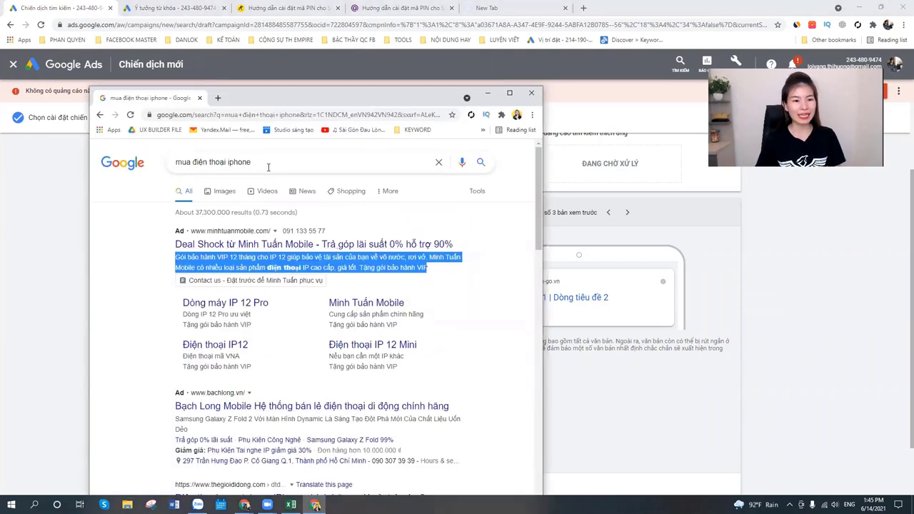
click(486, 93)
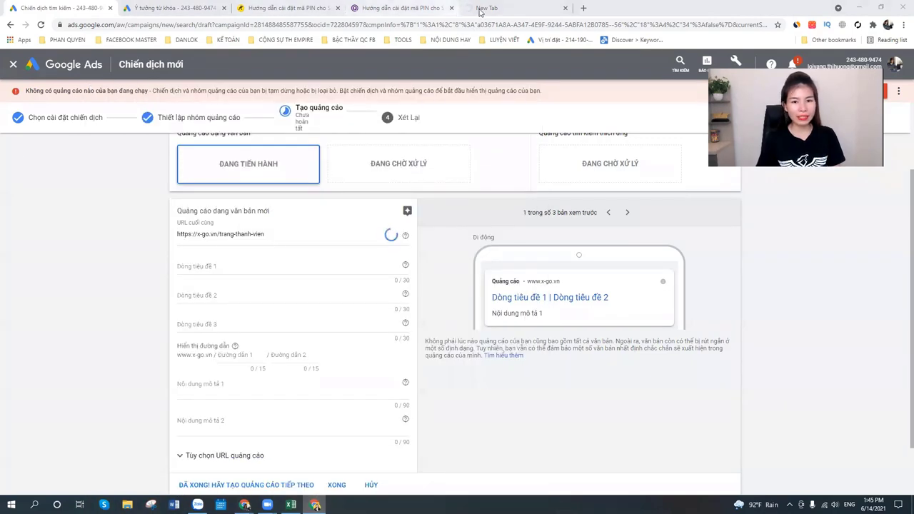
click(506, 11)
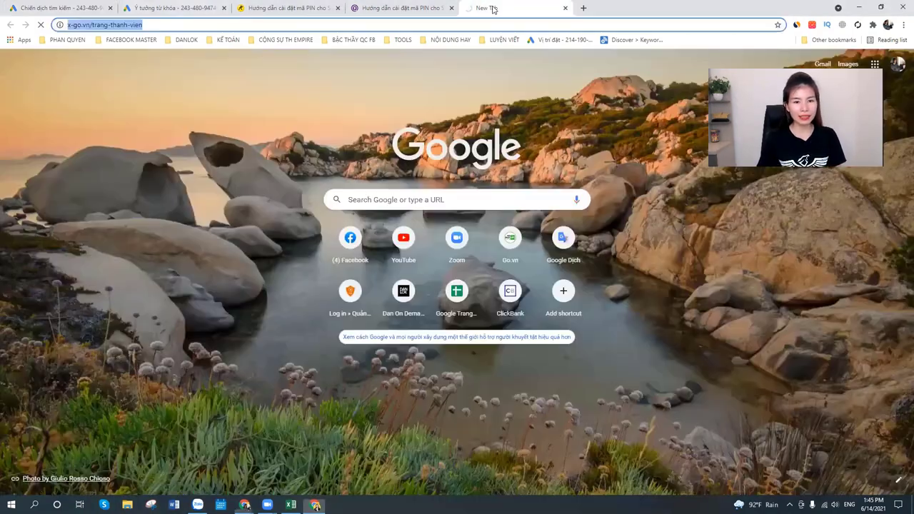
Return to the Google Ads campaign draft and start the text ad's headline 1 with "Phần mềm làm video".
key(ctrl+1)
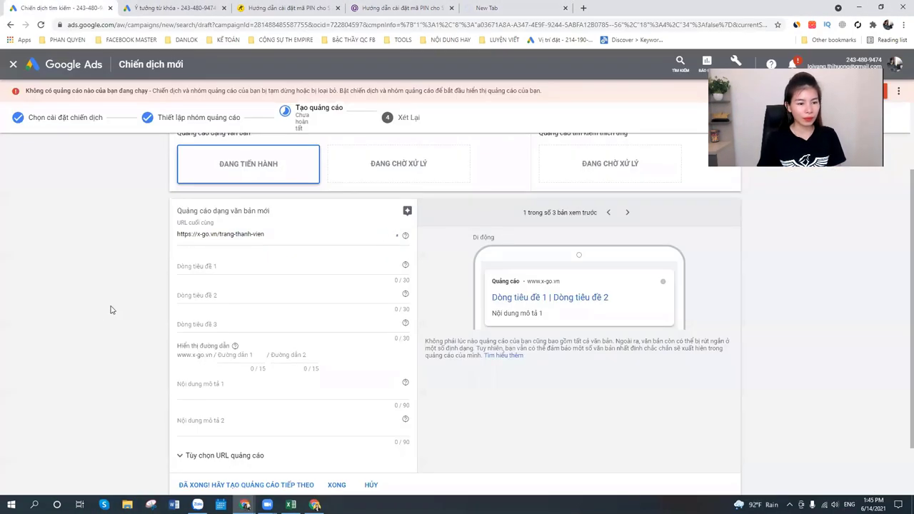
scroll(171, 239, down, 1)
click(193, 201)
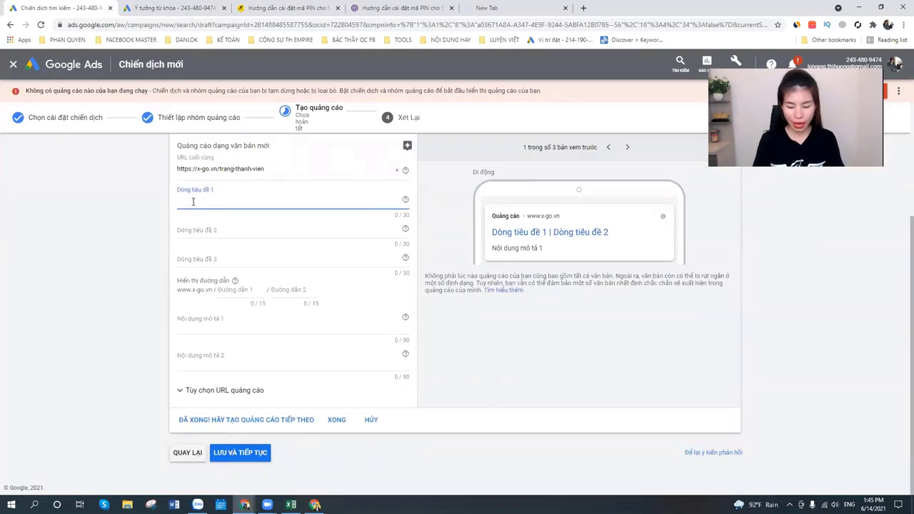
text(PHẤN MÊ)
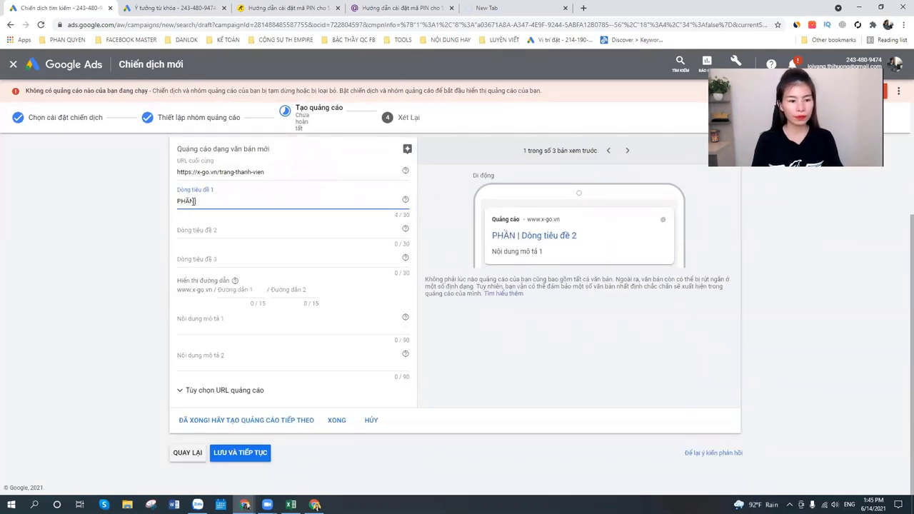
text(M LÀM)
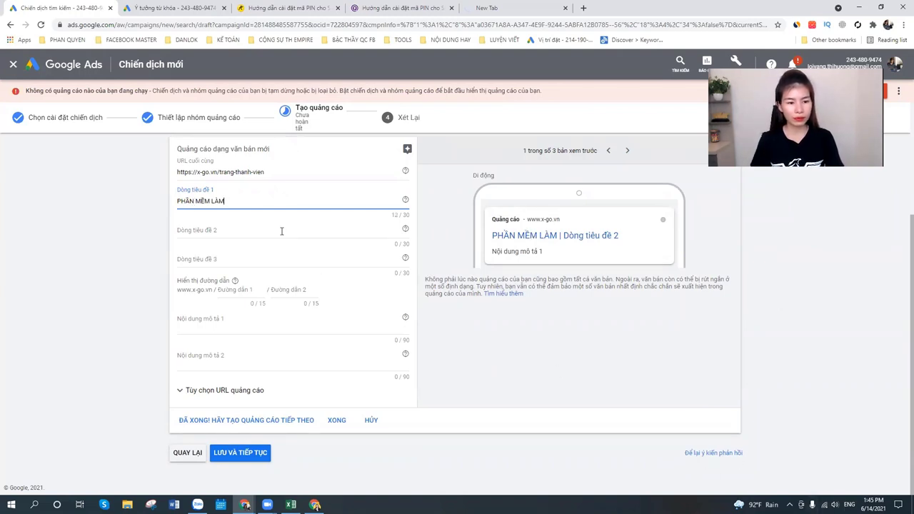
triple_click(271, 200)
text(Phần mềm làm )
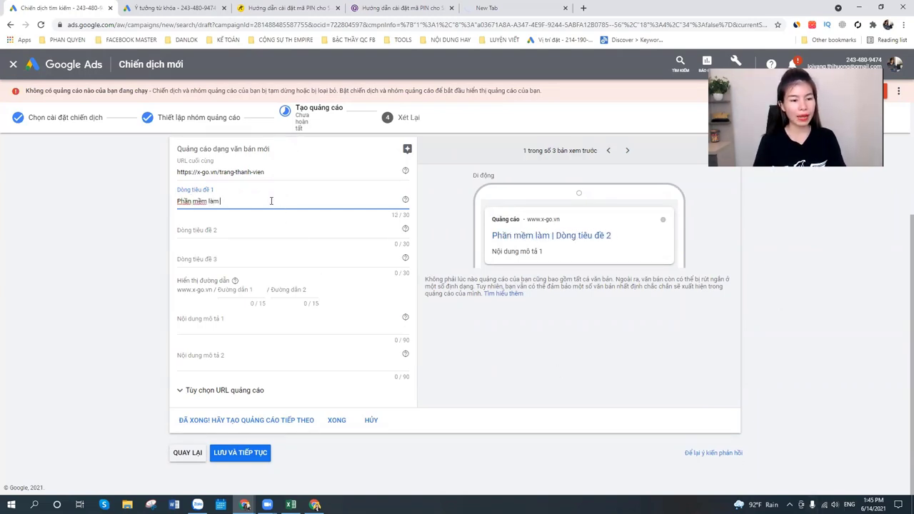
text(video c)
key(BackSpace)
key(BackSpace)
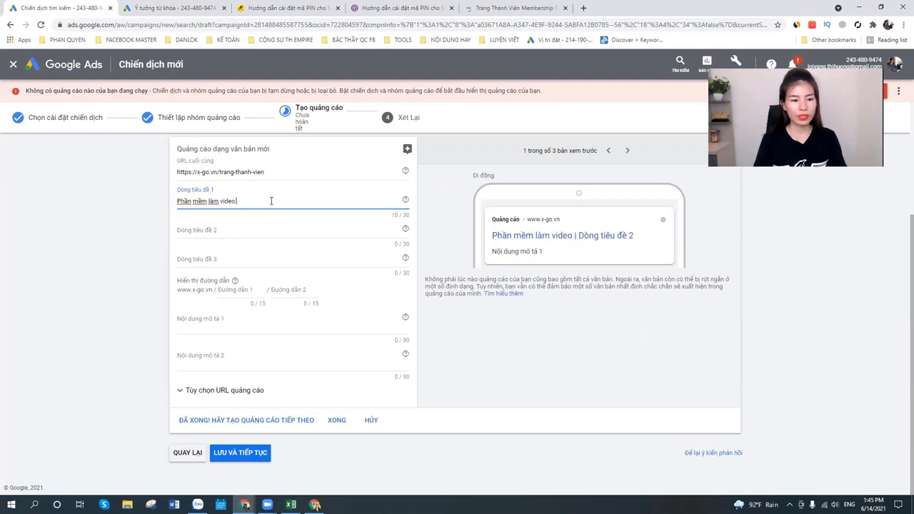
text(chu)
key(BackSpace)
key(BackSpace)
key(BackSpace)
key(BackSpace)
text(chuyê)
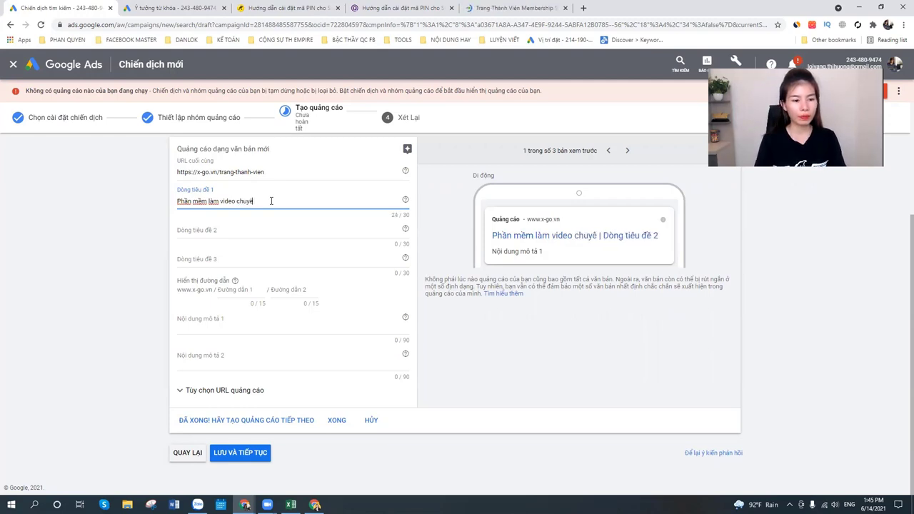
text(n nghiệp)
key(BackSpace)
key(BackSpace)
key(BackSpace)
key(BackSpace)
key(BackSpace)
key(BackSpace)
key(BackSpace)
key(BackSpace)
key(BackSpace)
key(BackSpace)
key(BackSpace)
key(BackSpace)
key(BackSpace)
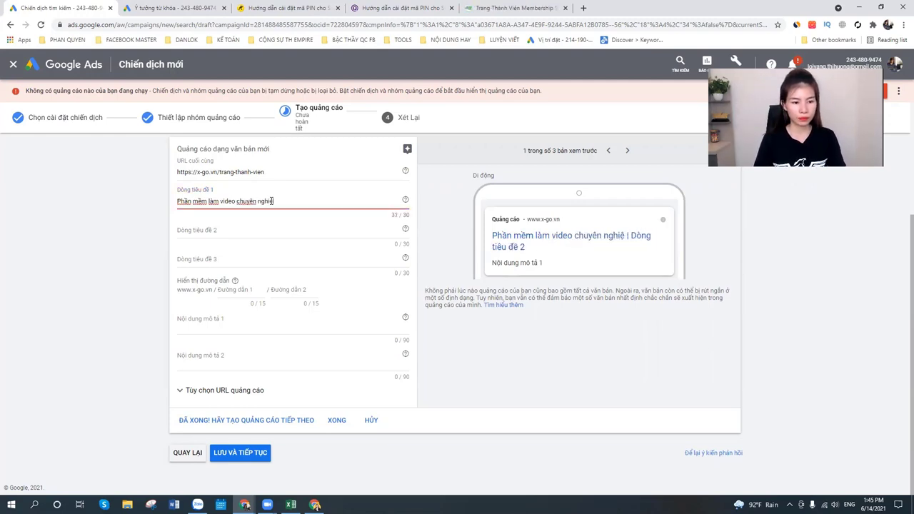
Complete headline 1 with "xịn xò" and set headline 2 to "mới nhất dẽ sử dụng".
text(xin xò)
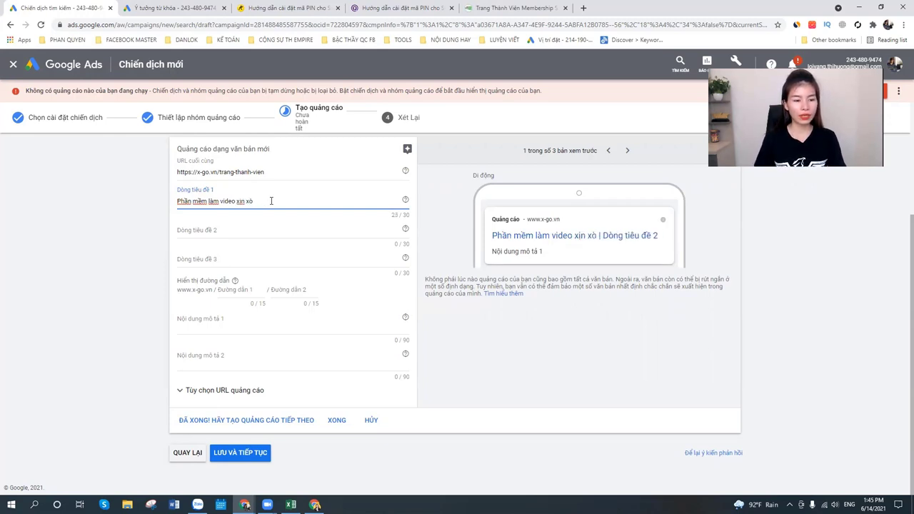
click(188, 229)
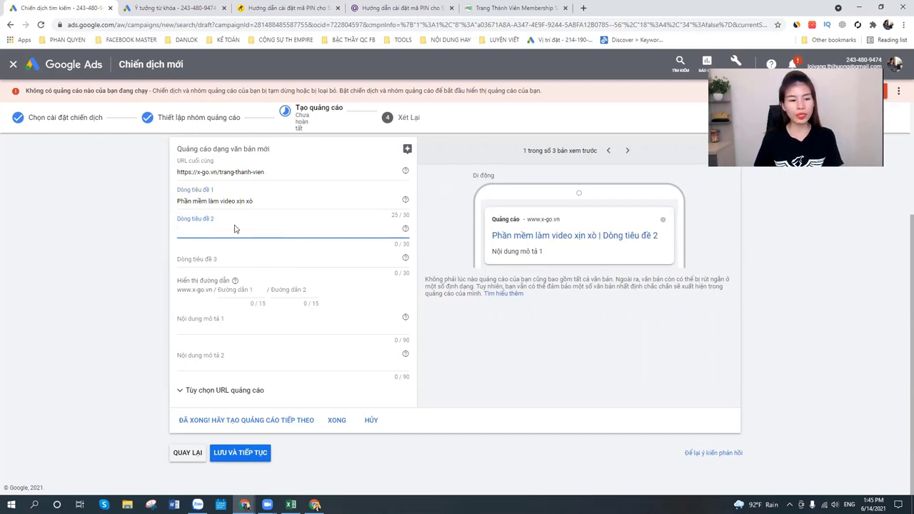
text(mới nhất de)
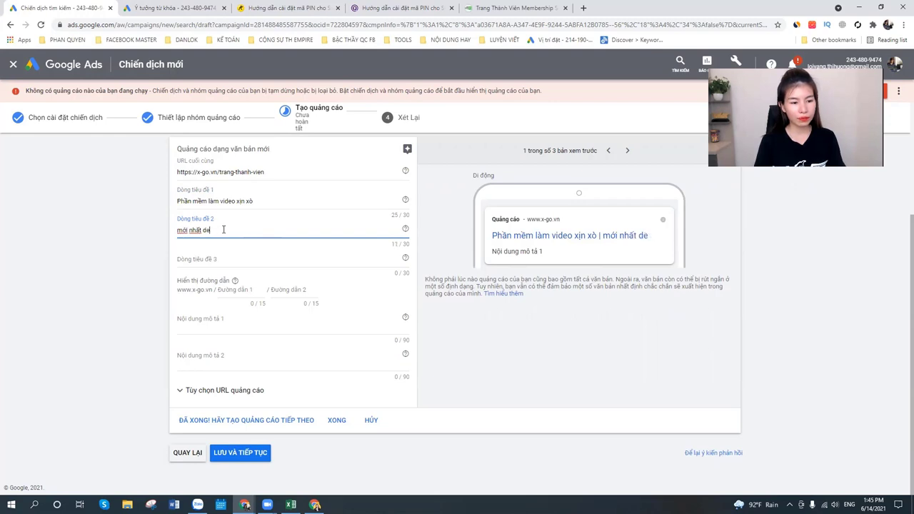
text(x sử dun)
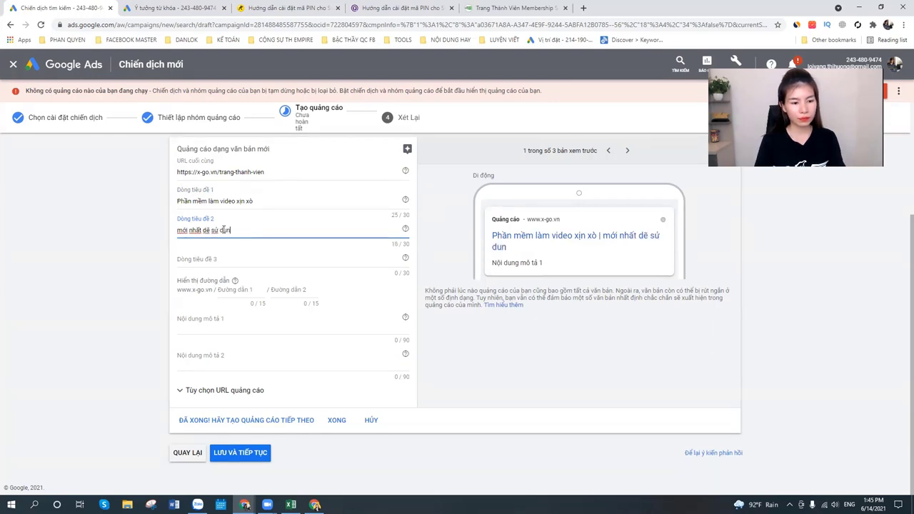
Set the text ad's headline 3 to "cho youtube".
click(225, 260)
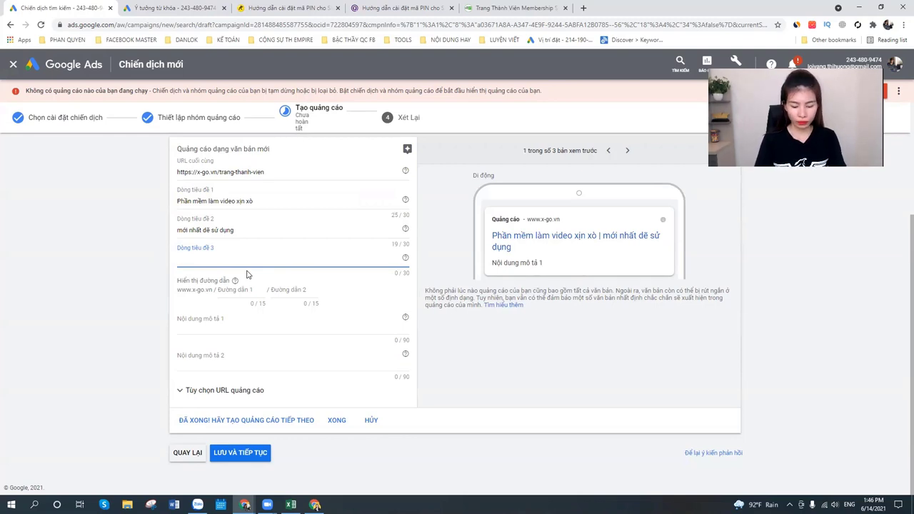
text(chơi vi)
key(BackSpace)
key(BackSpace)
key(BackSpace)
key(BackSpace)
key(BackSpace)
key(BackSpace)
key(BackSpace)
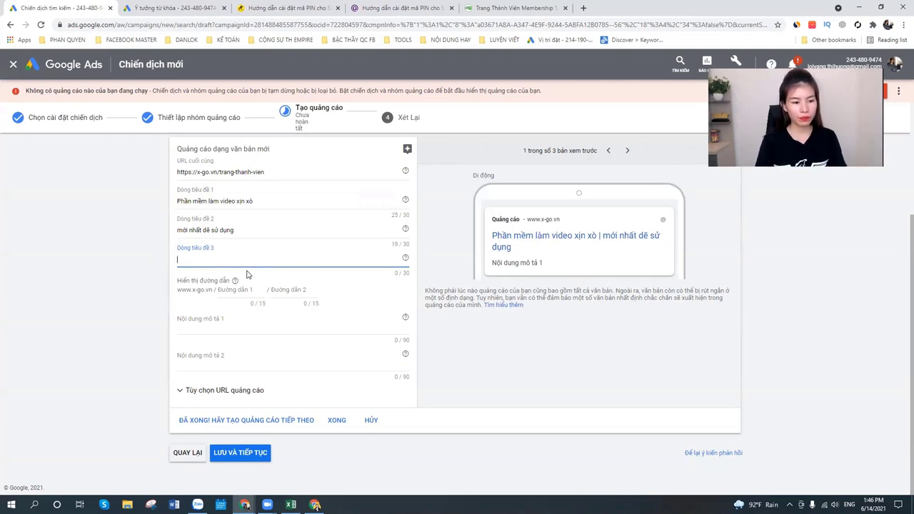
text(cho)
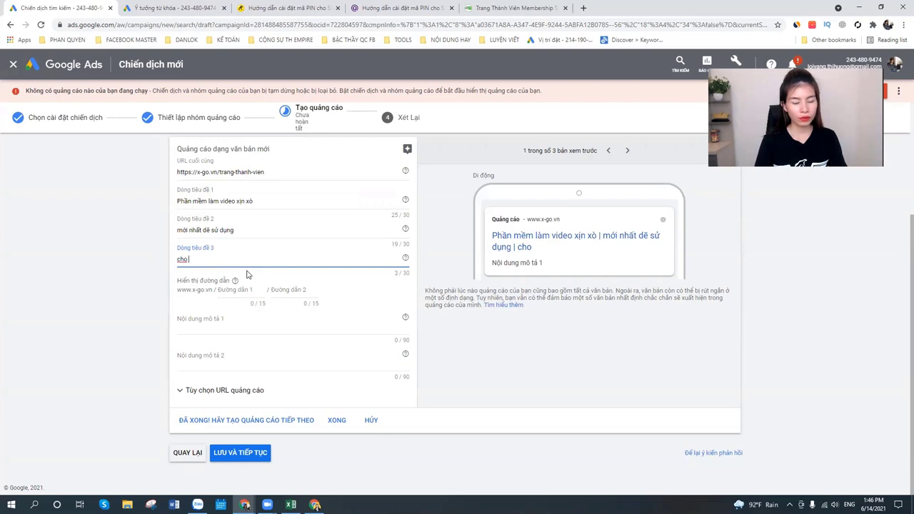
text( youtuge)
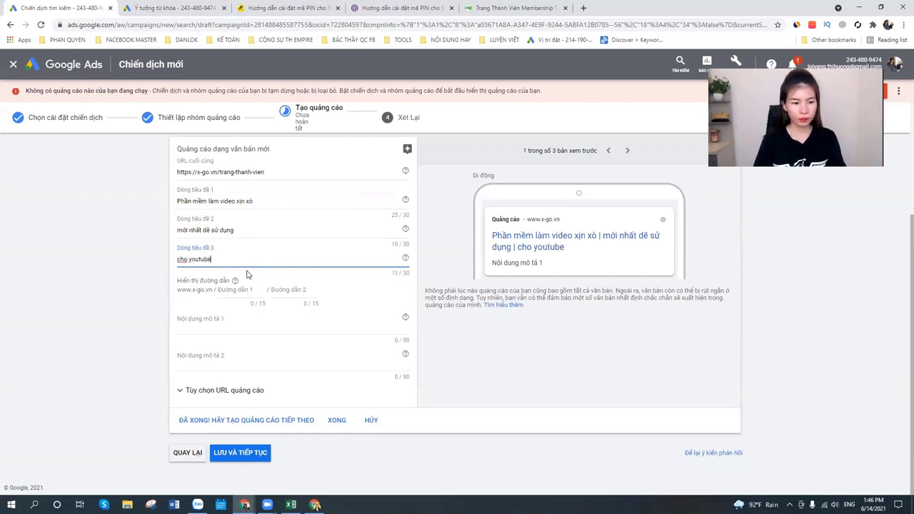
click(233, 290)
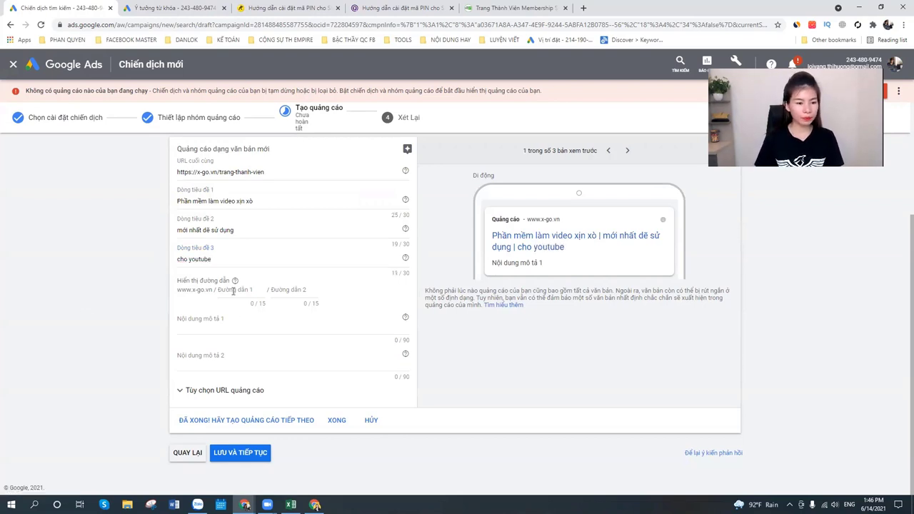
click(218, 330)
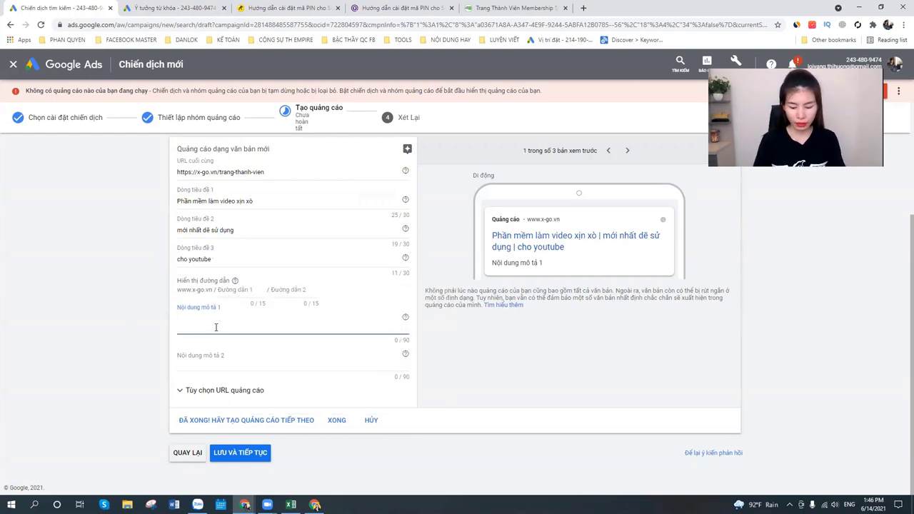
text(Phần)
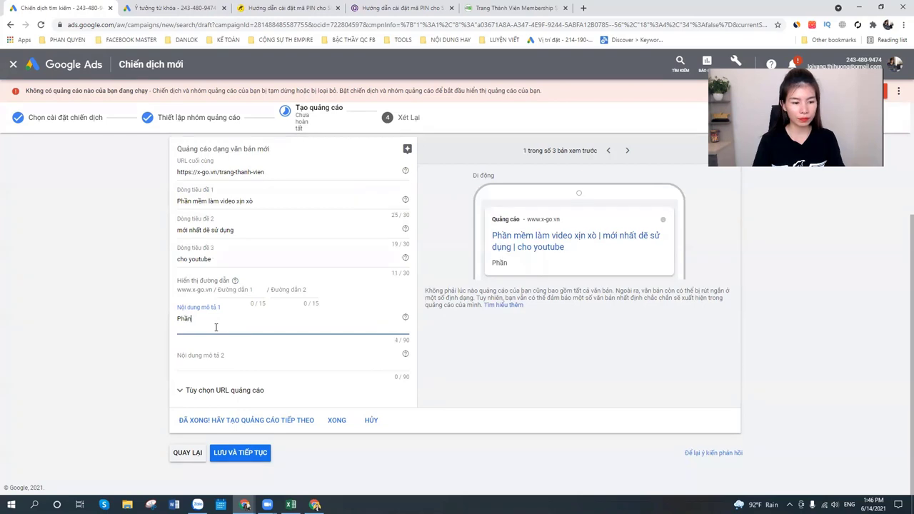
key(BackSpace)
key(BackSpace)
key(BackSpace)
key(BackSpace)
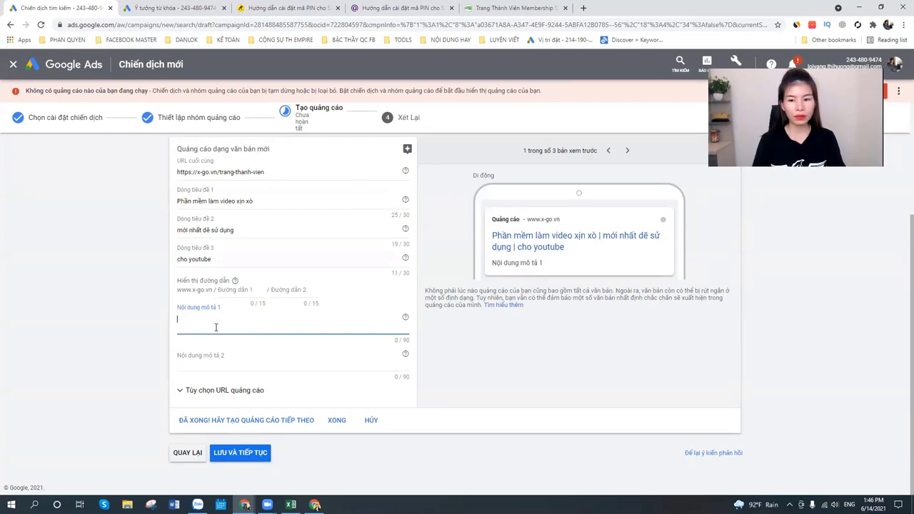
text(vừa)
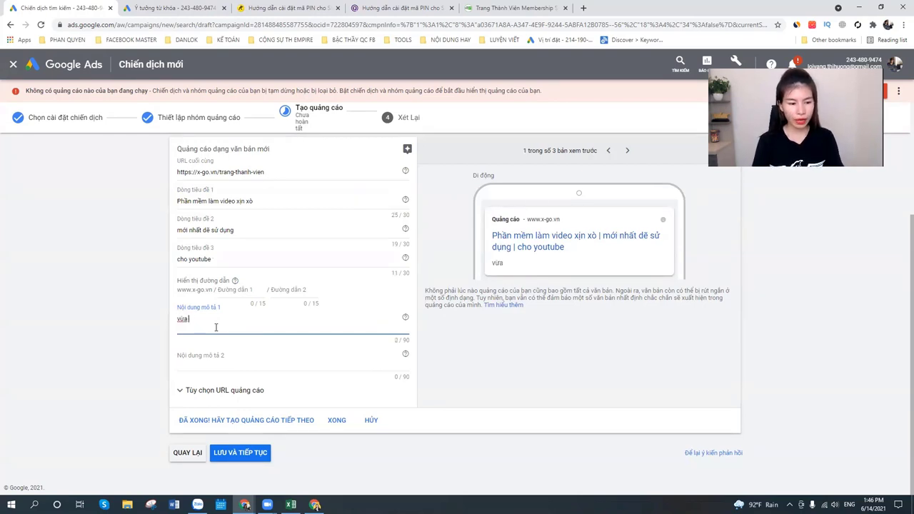
key(BackSpace)
key(BackSpace)
key(BackSpace)
key(BackSpace)
key(BackSpace)
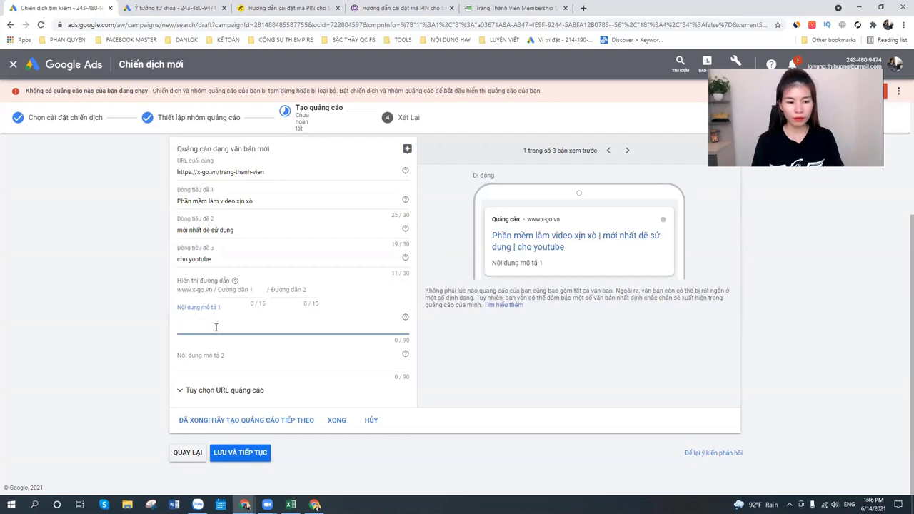
Set description 1 to "phần mềm bản quyền đắt đỏ nhưng bạn sẽ được sử dụng với giá rẻ hơn ít nhất 15 lần.".
text(phần mềm b)
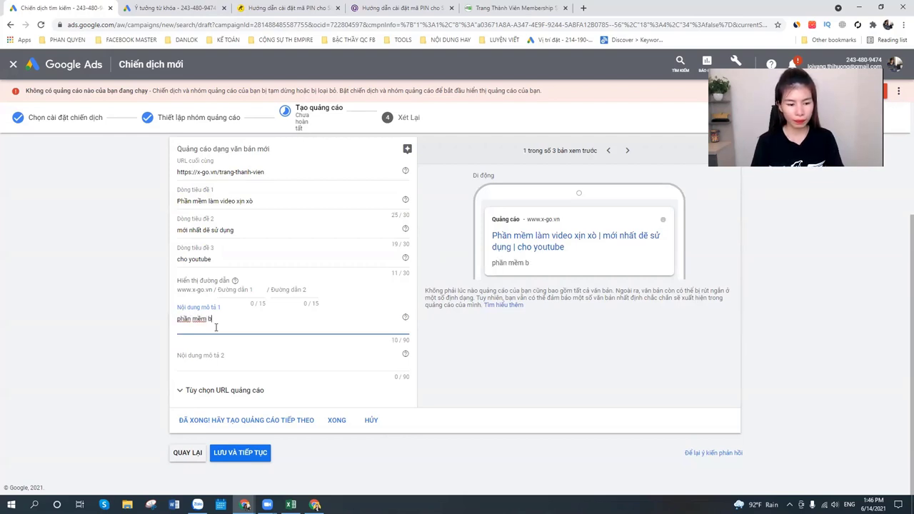
text(ản quyền đắt)
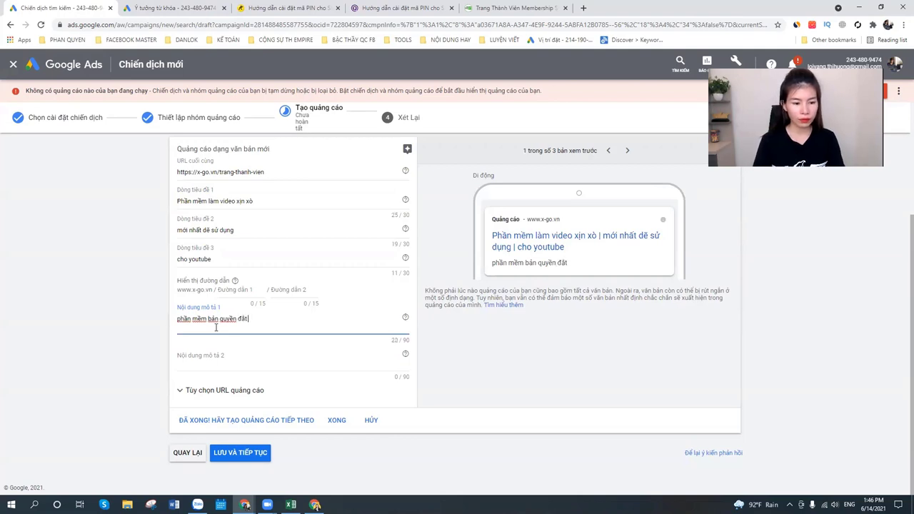
text( đất đỏ nhưng ban se)
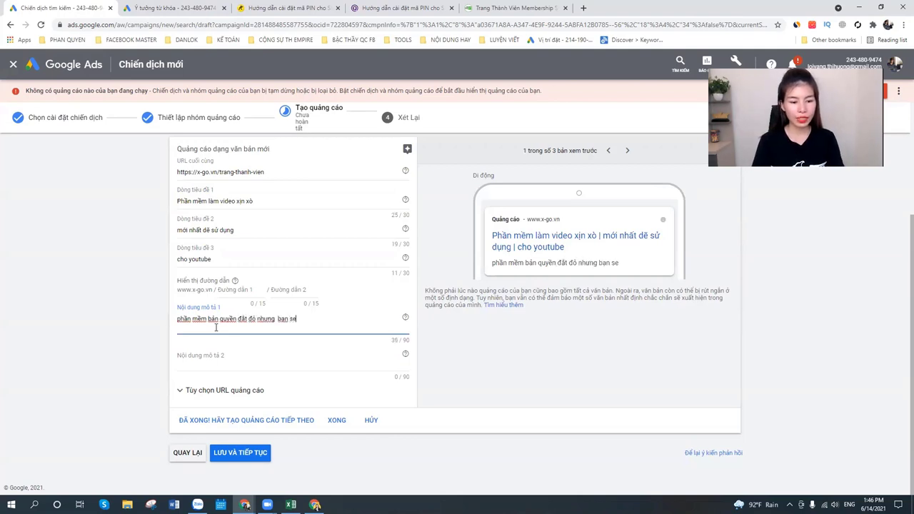
key(BackSpace)
text(ẽ được sư4)
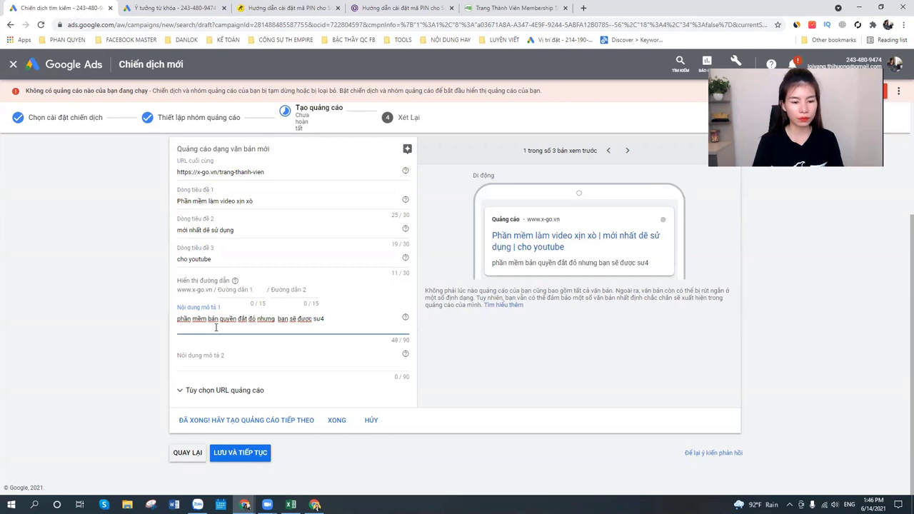
text( dung với giá)
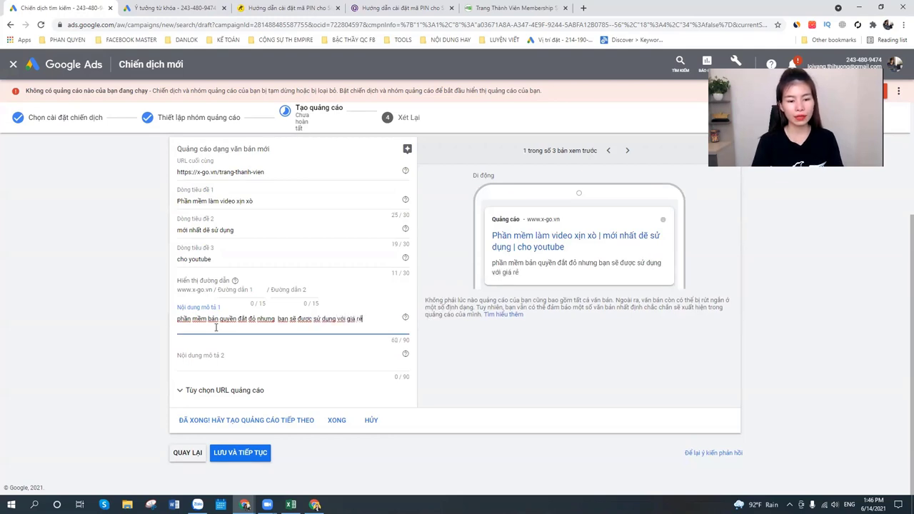
text( rẻ hơn ít nhất)
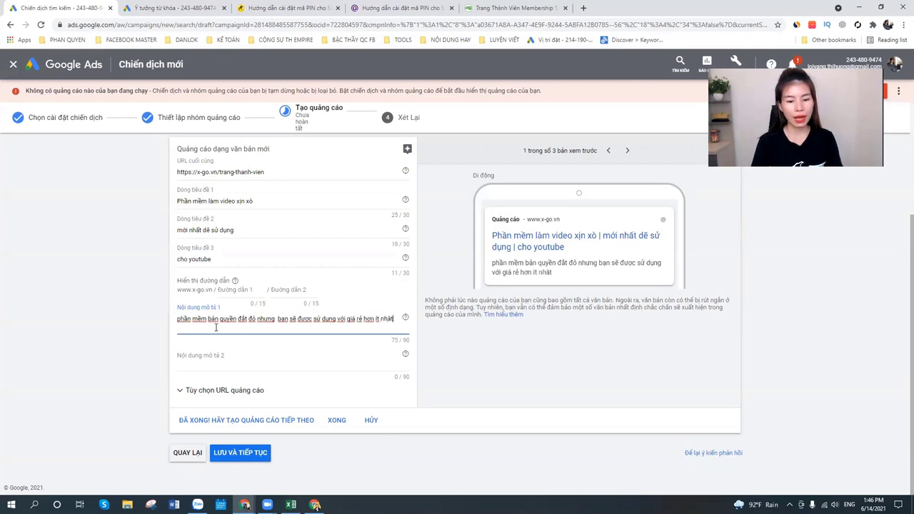
text( 15 pa)
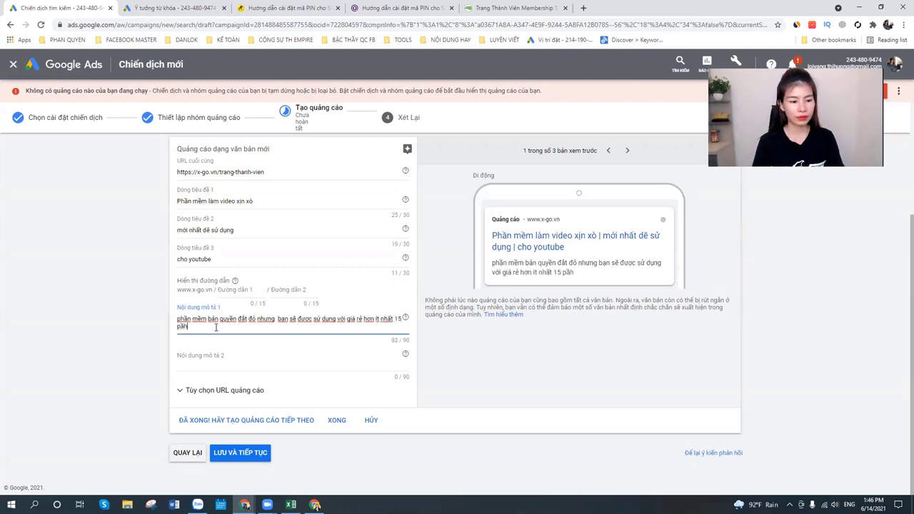
key(BackSpace)
key(BackSpace)
key(BackSpace)
key(BackSpace)
text(lần)
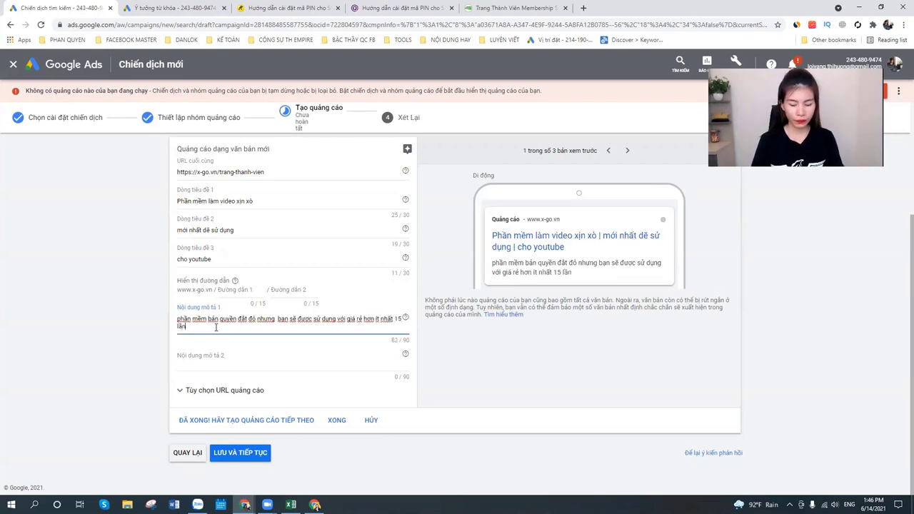
text(.)
Set the text ad's description 2 to "mới nhất, là xu hướng năm nay".
click(235, 362)
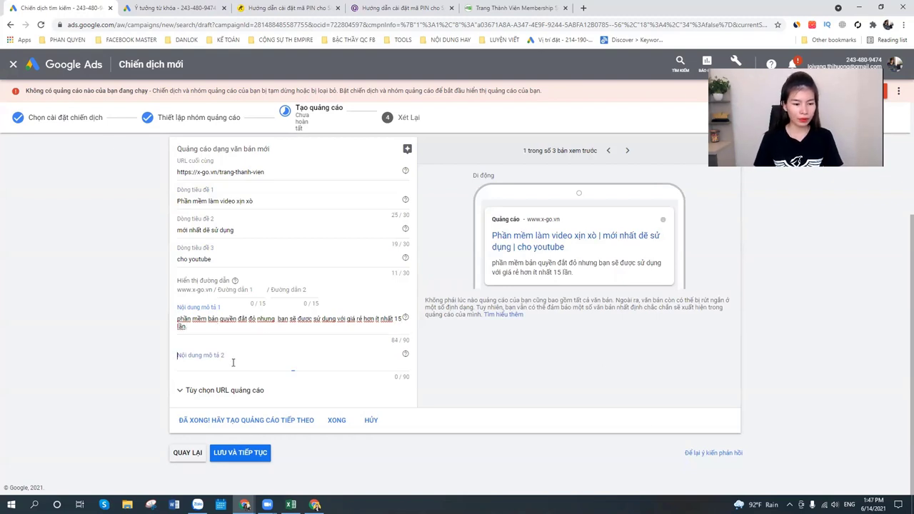
text(mới nha)
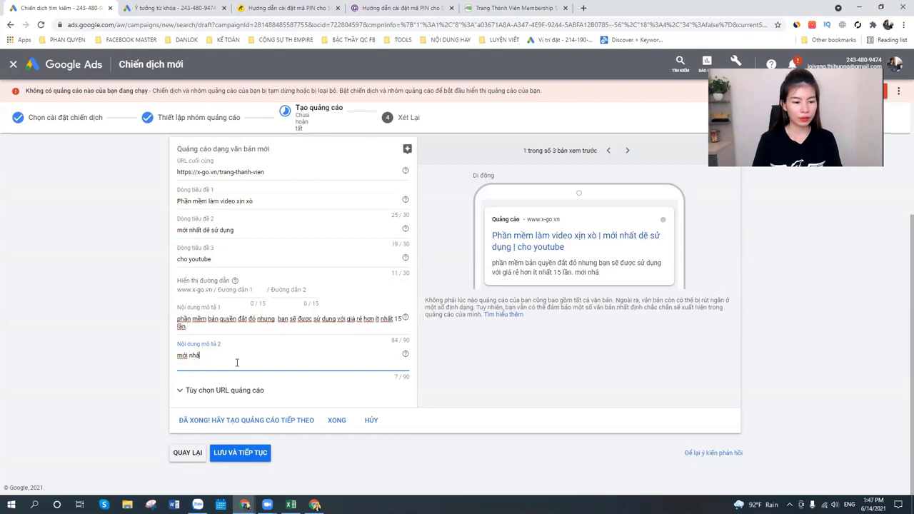
text(t là xu)
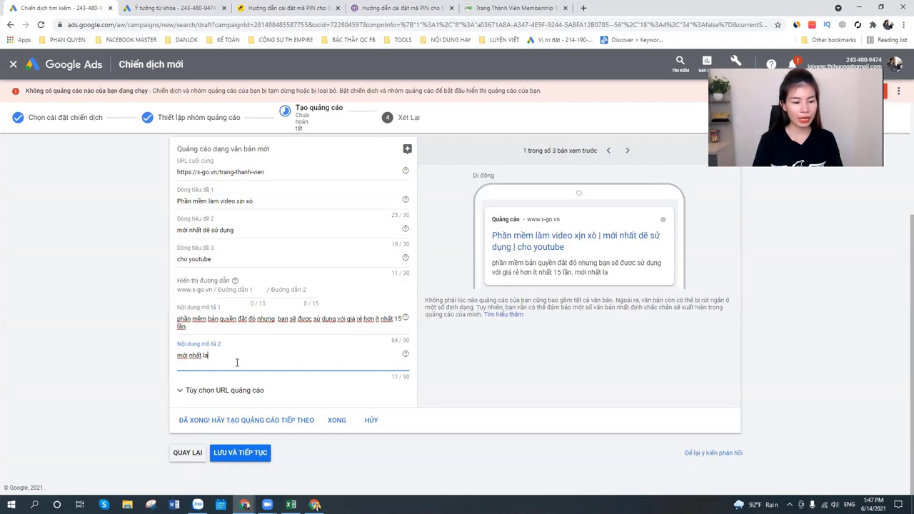
key(Left)
key(Left)
key(Left)
key(Left)
key(Left)
key(Left)
text(,)
key(End)
text(hướng năm nay)
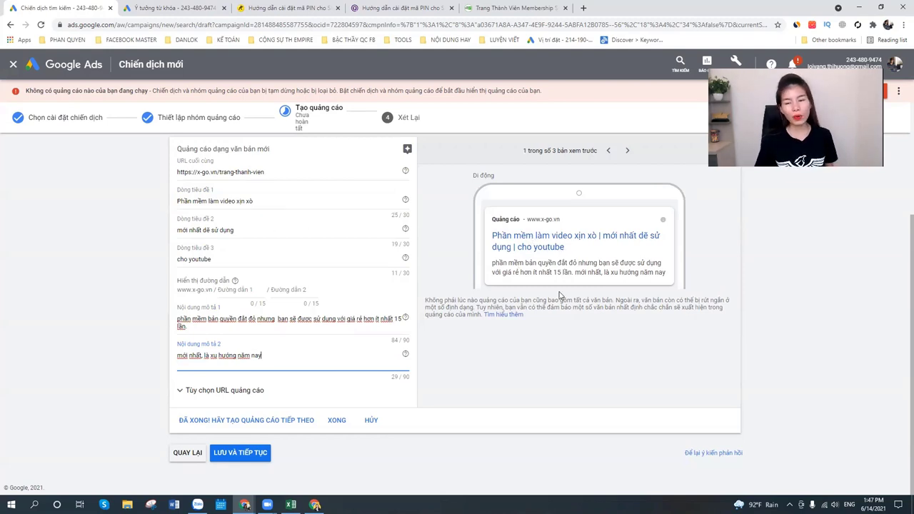
Review the keyword list in Excel and the x-go.vn member page in the browser, and return to the campaign draft.
click(290, 505)
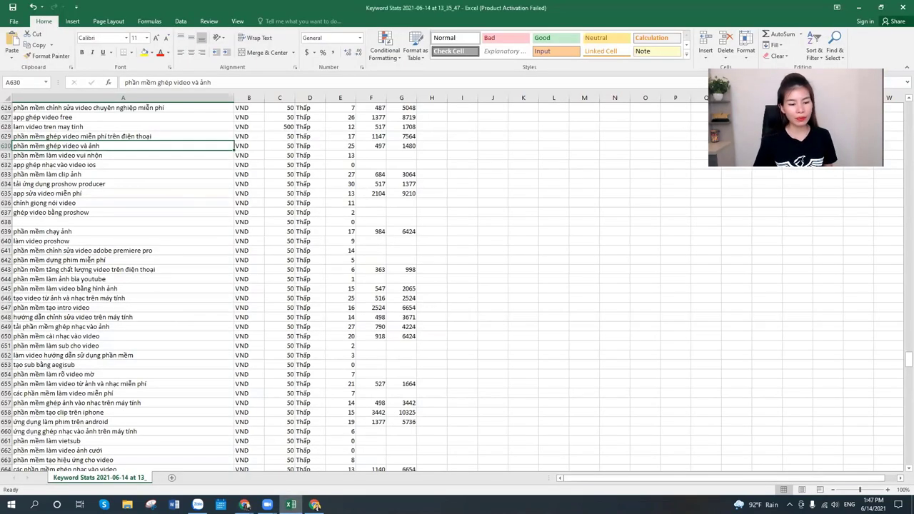
mouse_move(244, 505)
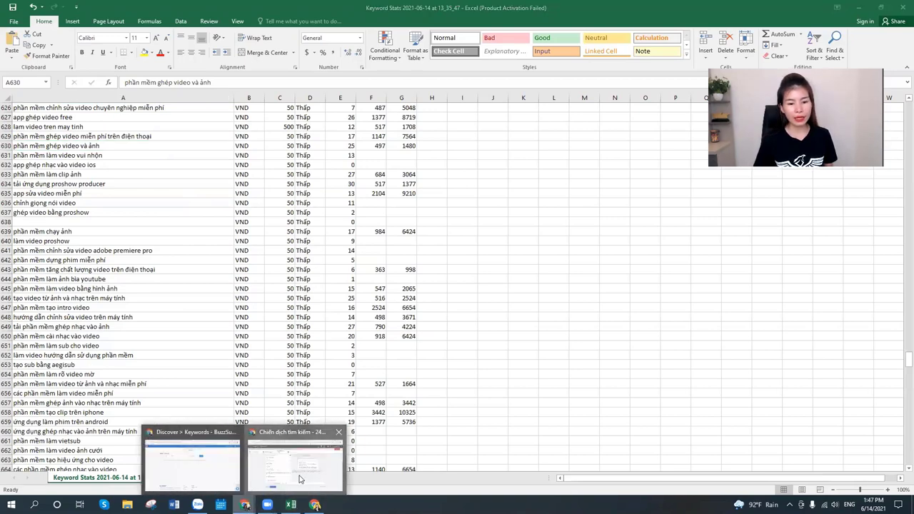
click(300, 479)
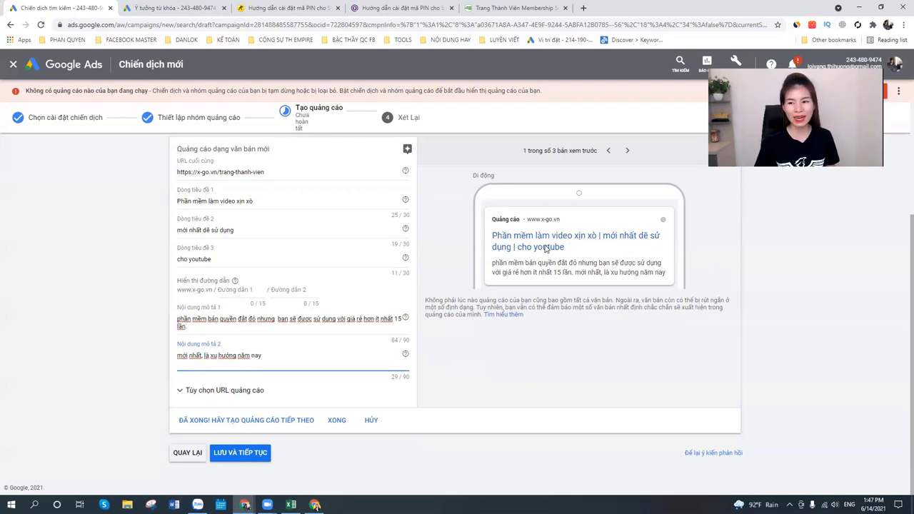
click(510, 7)
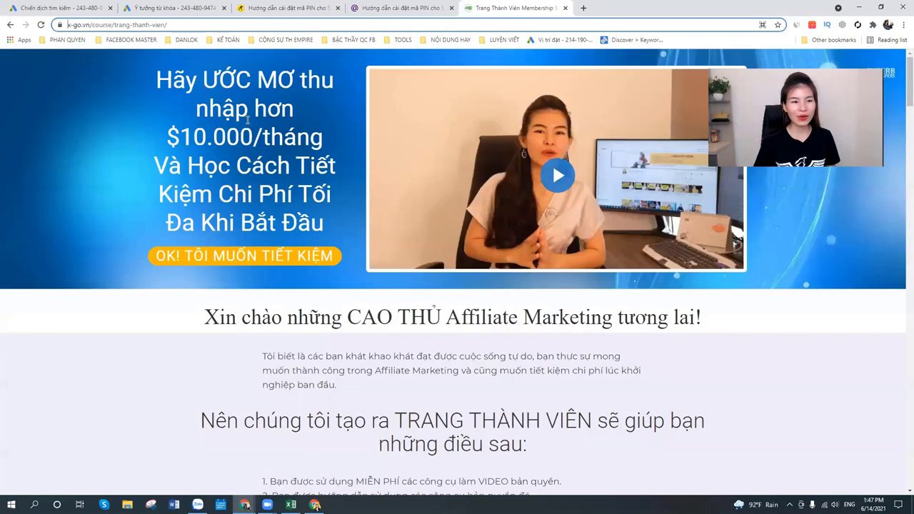
click(46, 6)
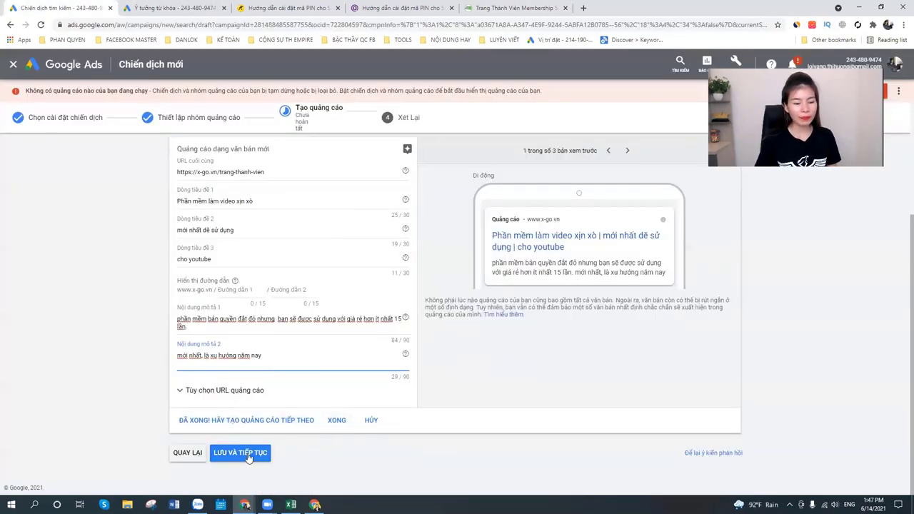
Finish the text ad, save the ad group's ads and publish the campaign.
click(336, 421)
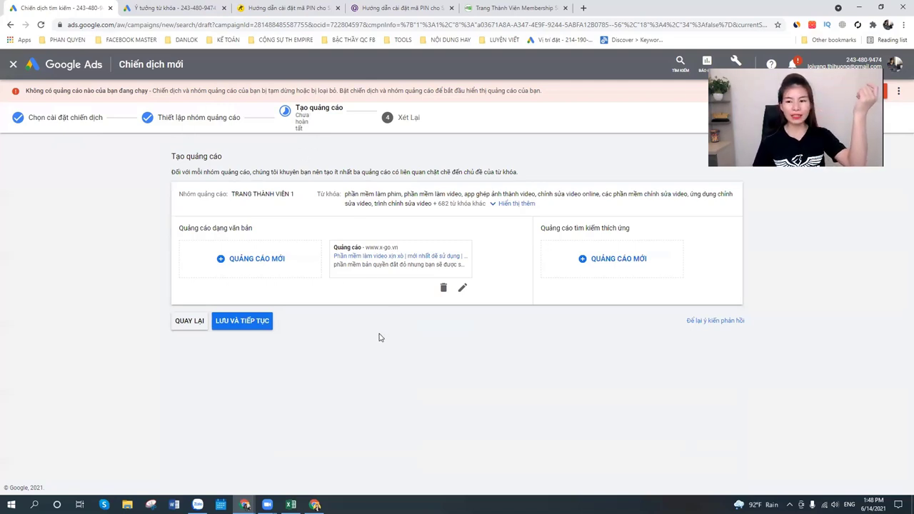
click(242, 320)
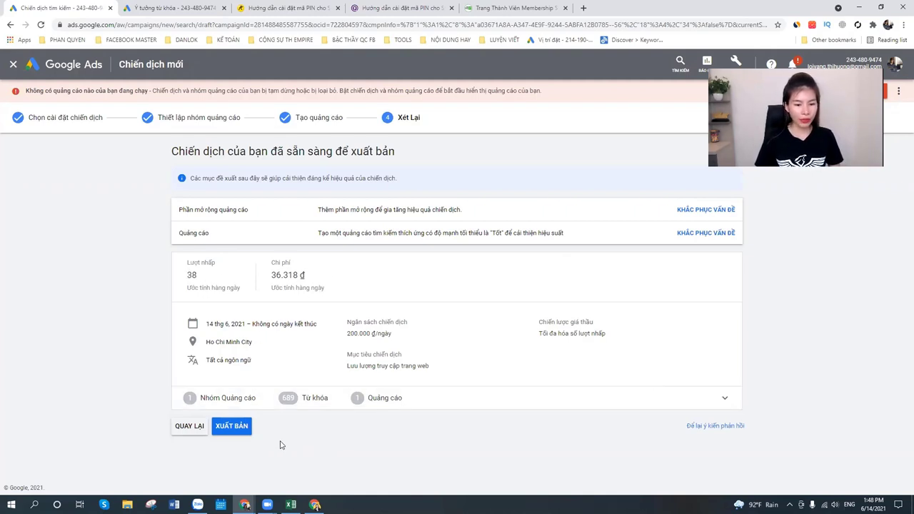
click(231, 427)
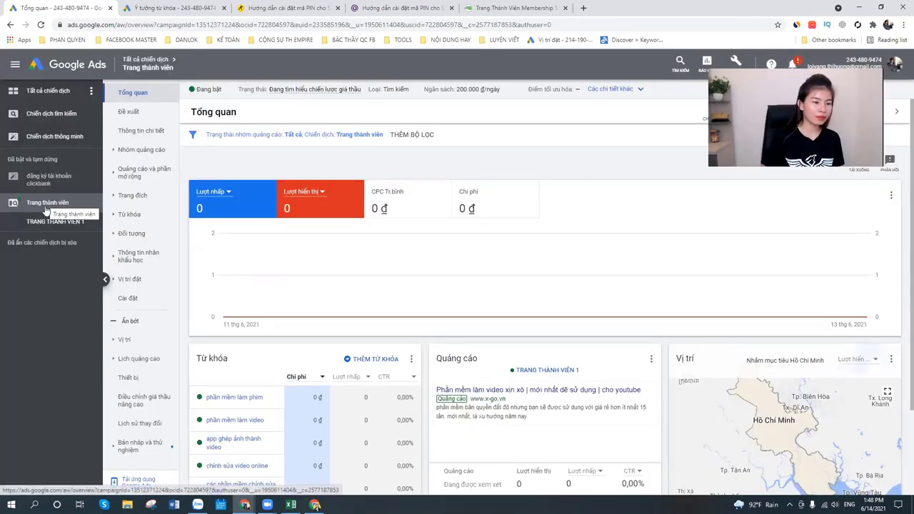
Show the overview of all campaigns and open the full campaign list.
click(50, 91)
scroll(265, 331, down, 2)
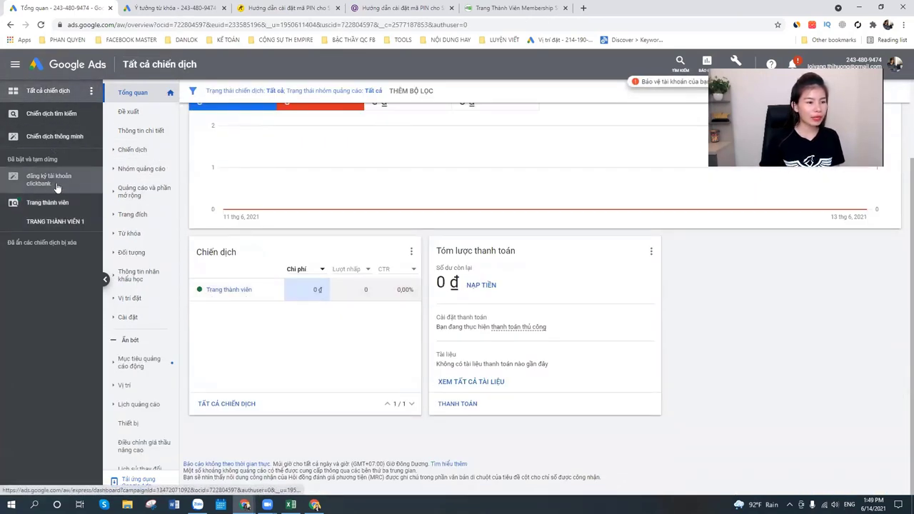
mouse_move(223, 293)
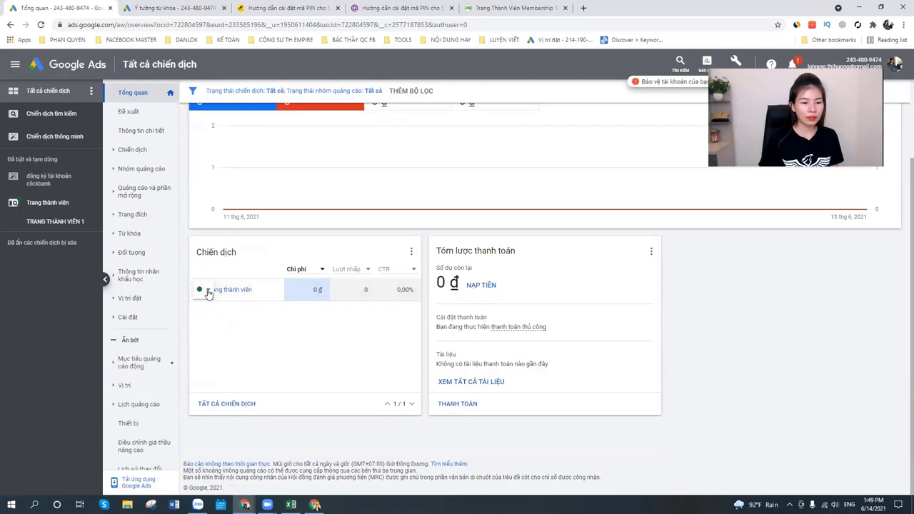
click(133, 152)
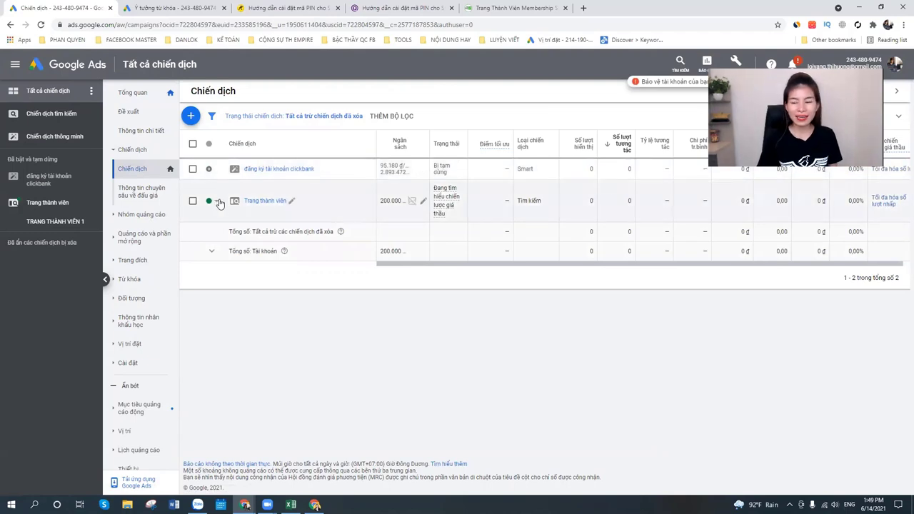
Open the ads of ad group TRANG THÀNH VIÊN 1 in the Trang thành viên campaign and pause its text ad.
click(261, 202)
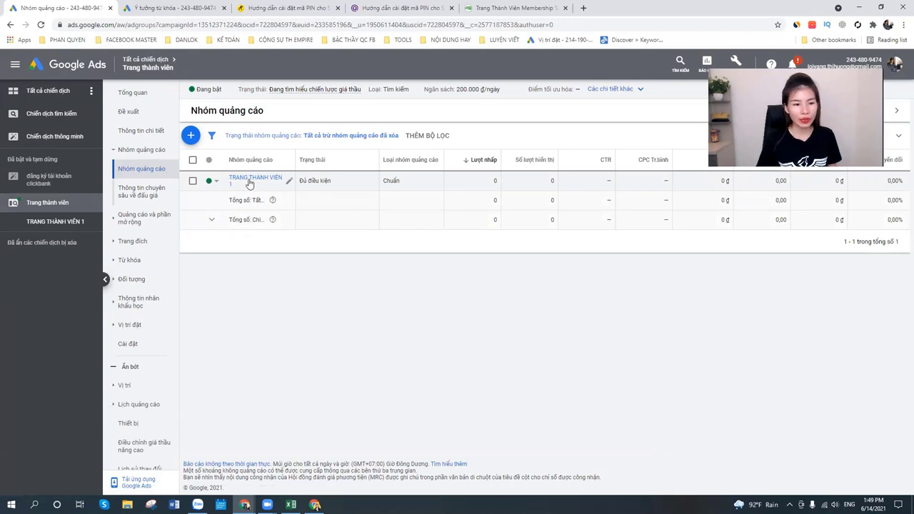
click(250, 184)
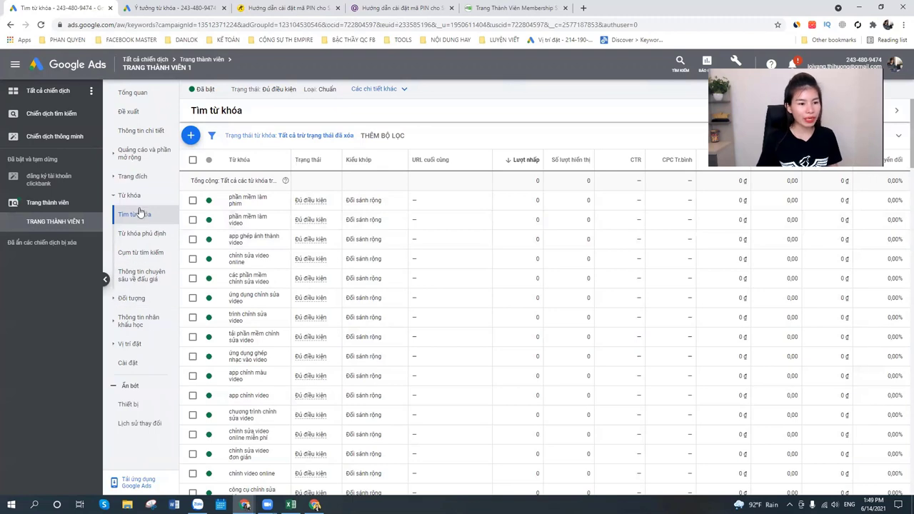
click(150, 155)
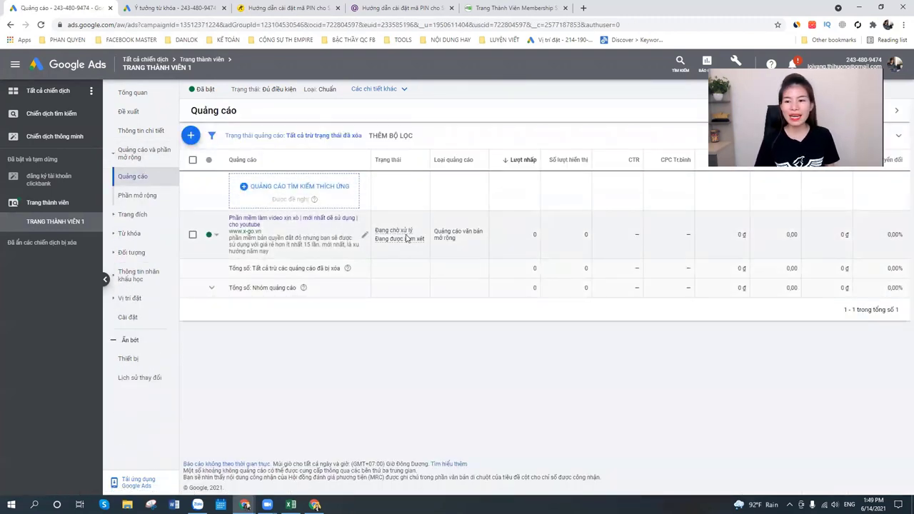
mouse_move(401, 238)
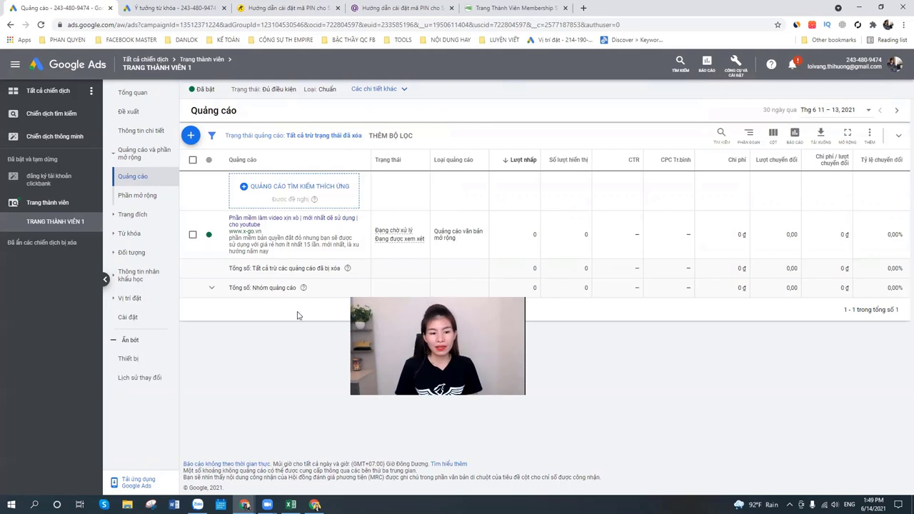
click(219, 237)
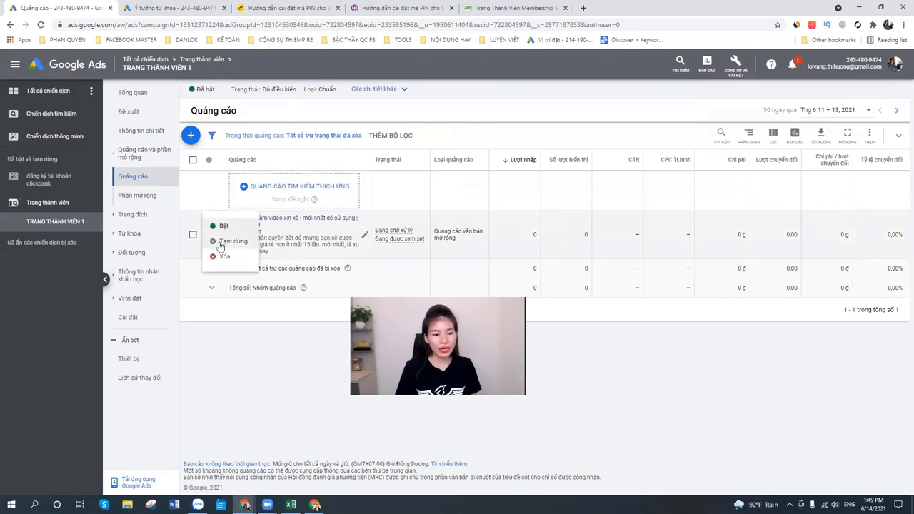
click(230, 241)
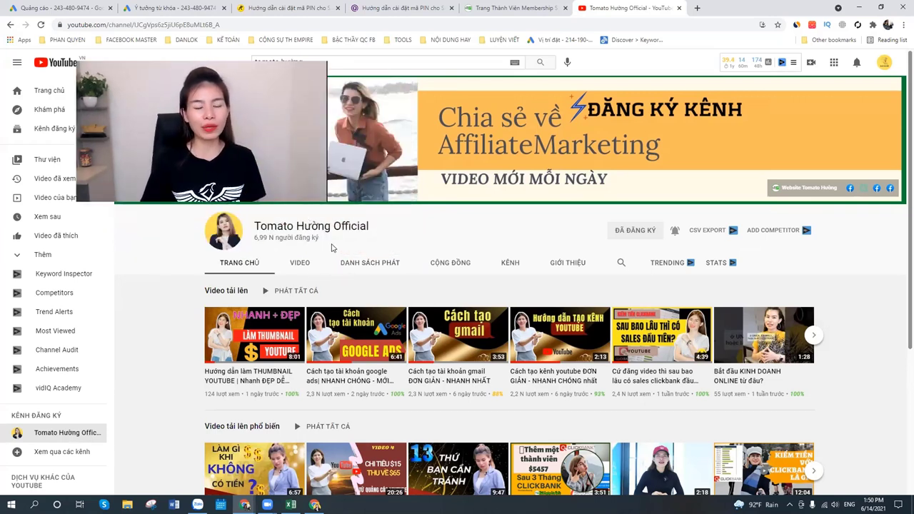
Open the channel's playlist "Kiếm tiền youtube với Affiliate Marketing", pause its first video and browse the playlist's lessons.
click(360, 264)
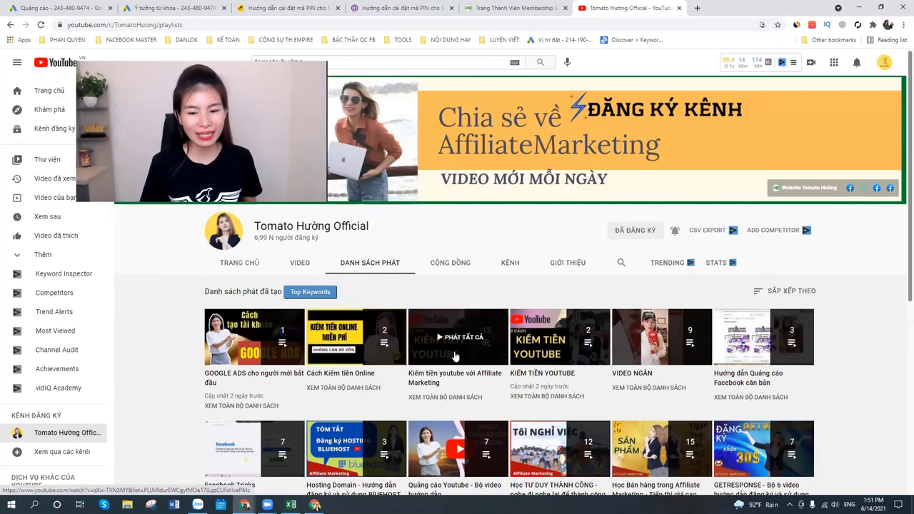
scroll(536, 324, down, 1)
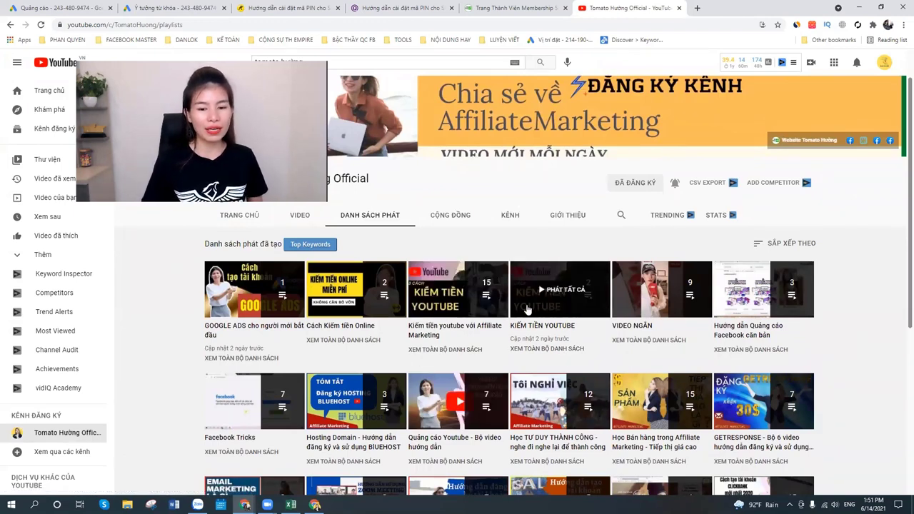
click(458, 307)
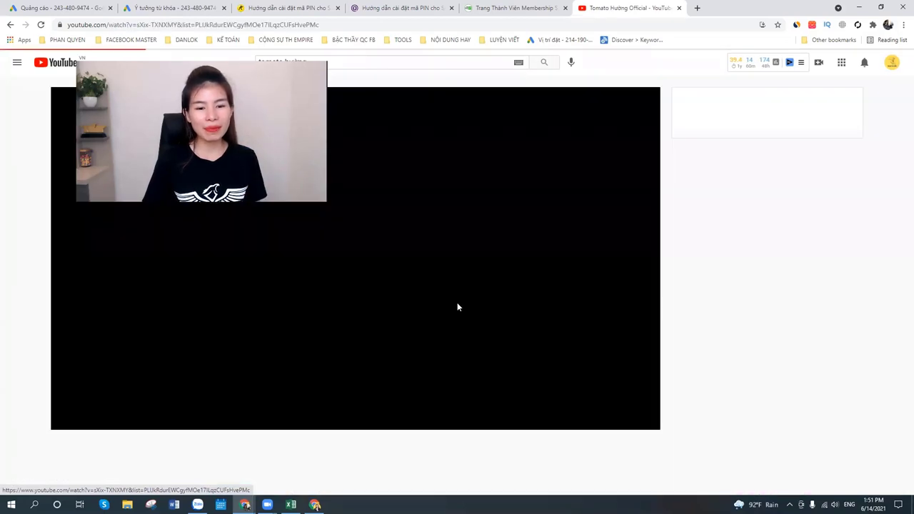
click(82, 420)
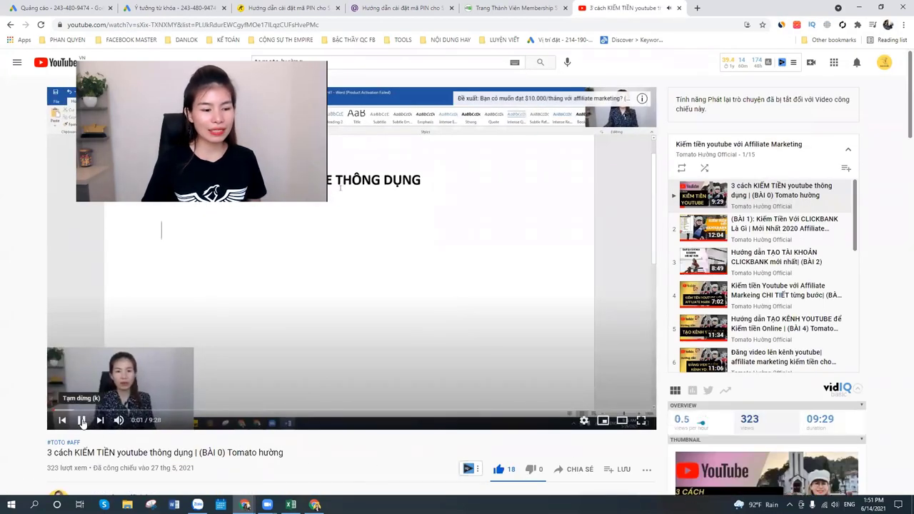
scroll(774, 283, down, 5)
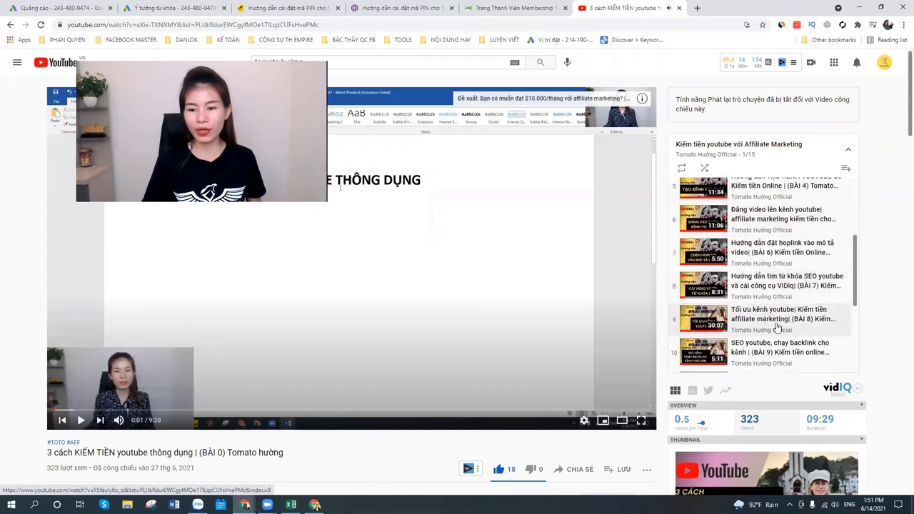